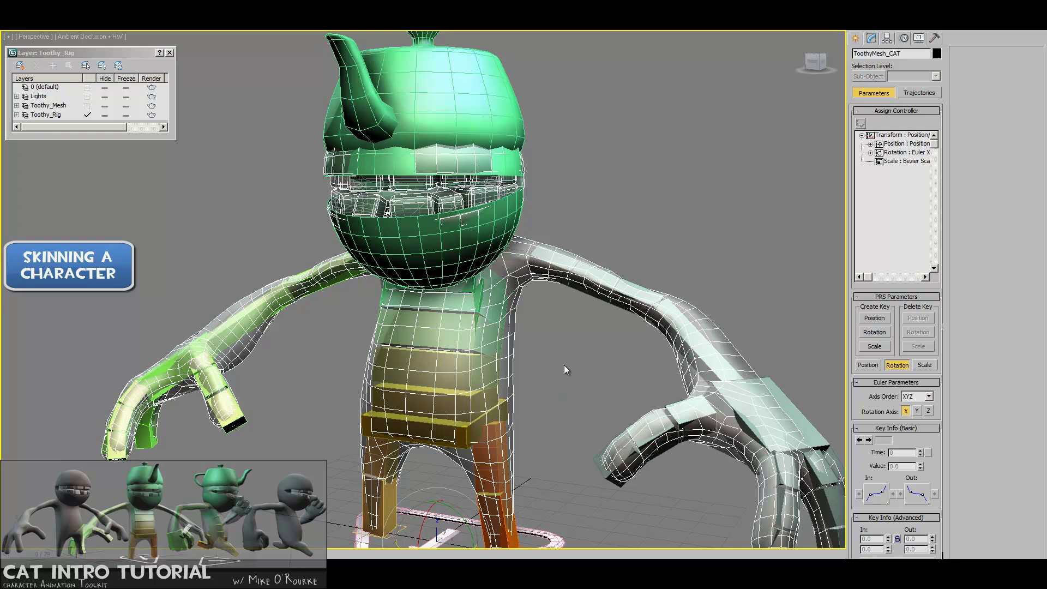
Step: Display the modifier stack of the ToothyMesh_CAT mesh
{"action": "scroll", "coordinate": [566, 370], "scroll_direction": "down", "scroll_amount": 6}
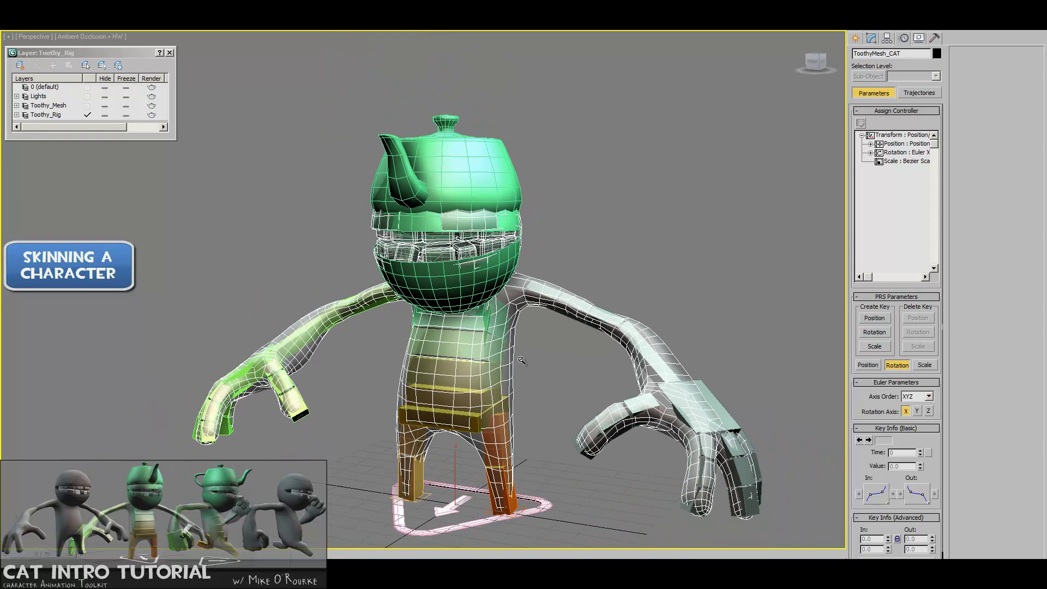
{"action": "mouse_move", "coordinate": [516, 362]}
{"action": "middle_mouse_down", "text": "alt"}
{"action": "mouse_move", "coordinate": [476, 358]}
{"action": "mouse_move", "coordinate": [508, 359]}
{"action": "middle_mouse_up", "text": "alt"}
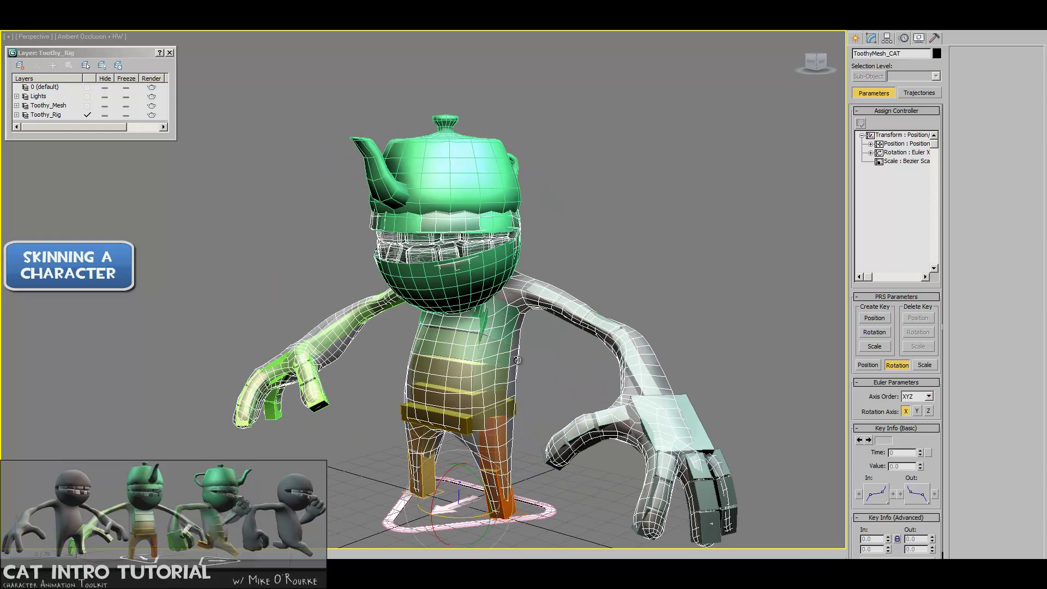
{"action": "left_click", "coordinate": [873, 40]}
{"action": "left_click", "coordinate": [897, 69]}
{"action": "left_click", "coordinate": [896, 69]}
{"action": "left_click", "coordinate": [896, 69]}
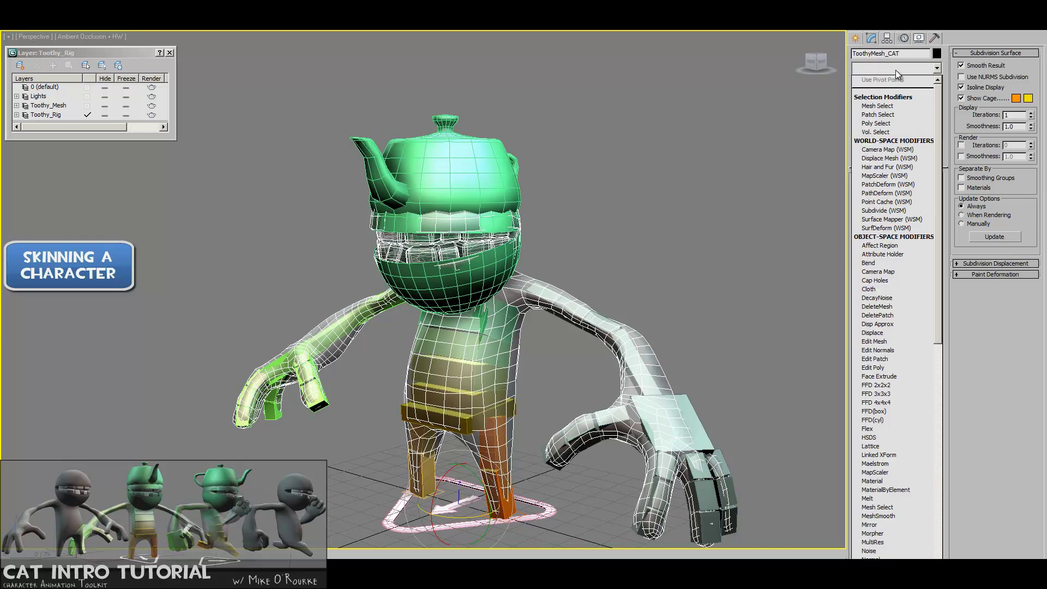
{"action": "left_click", "coordinate": [938, 451]}
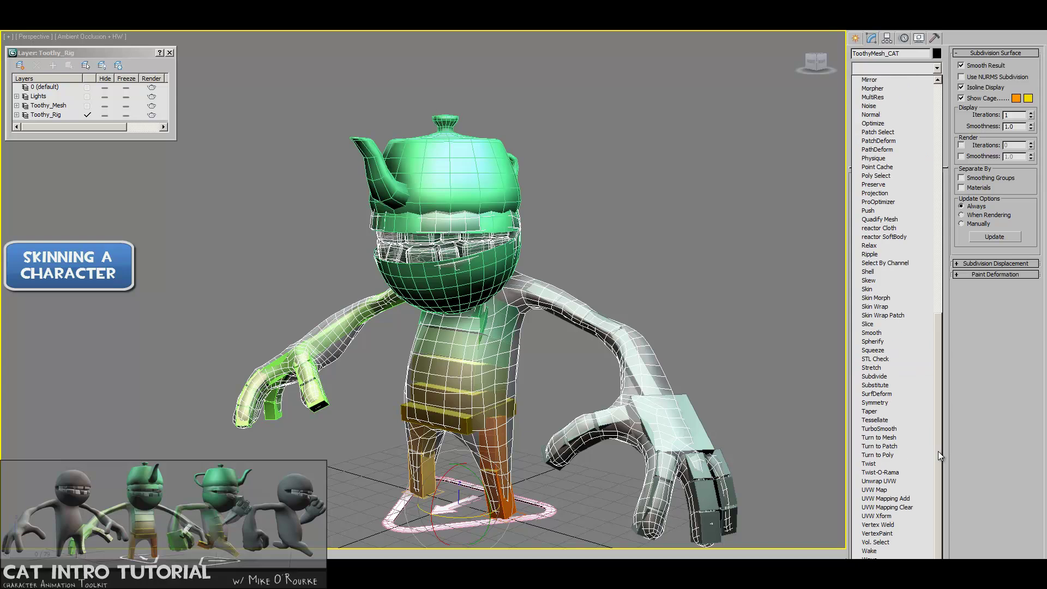
{"action": "left_click", "coordinate": [434, 366]}
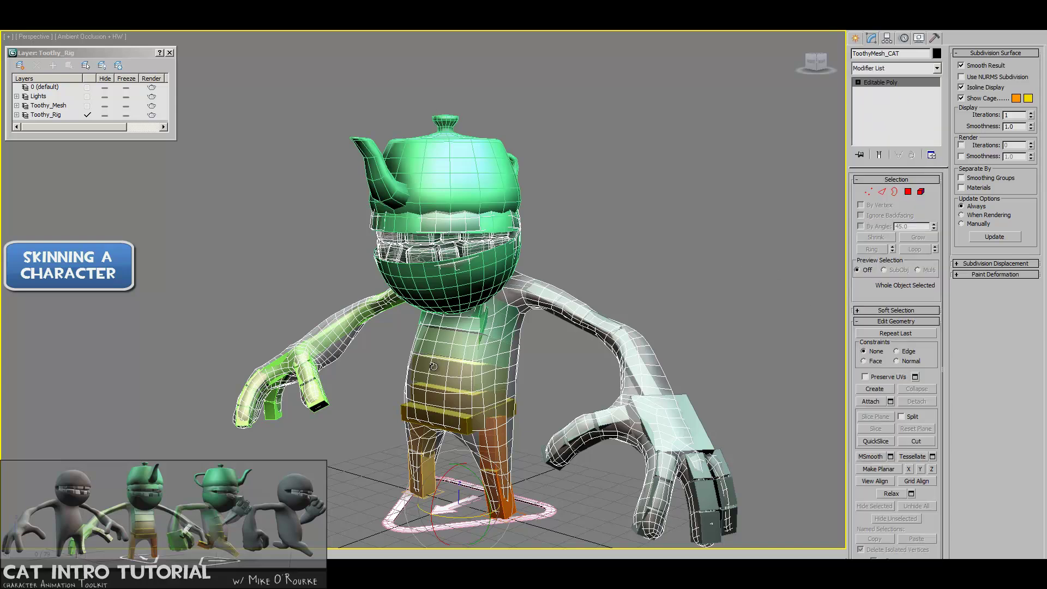
{"action": "right_click", "coordinate": [519, 335]}
{"action": "middle_click_drag", "start_coordinate": [497, 323], "coordinate": [477, 315]}
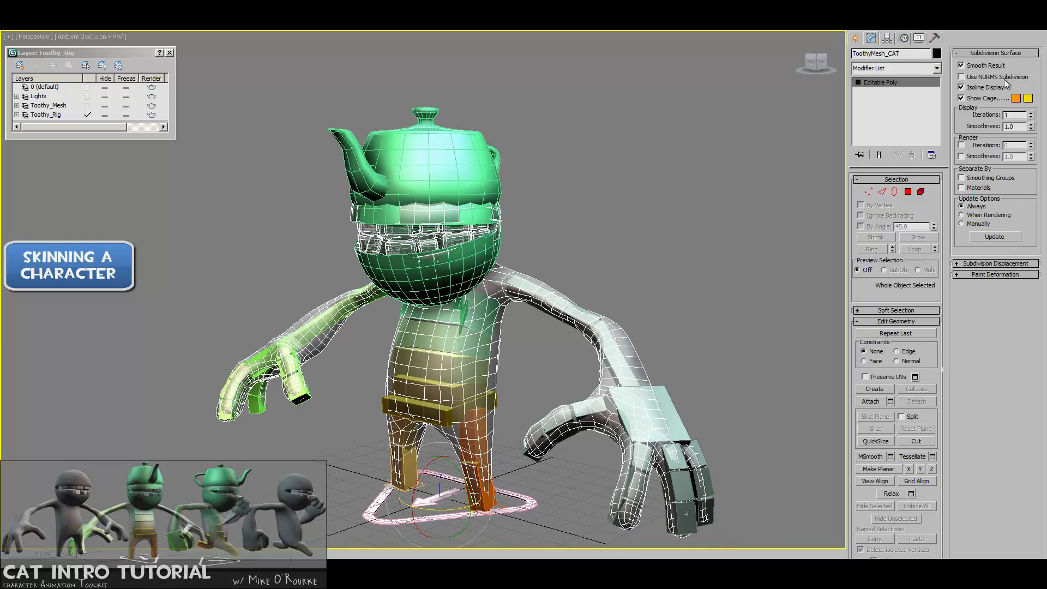
Step: Apply a Skin modifier to the ToothyMesh_CAT mesh
{"action": "left_click", "coordinate": [882, 68]}
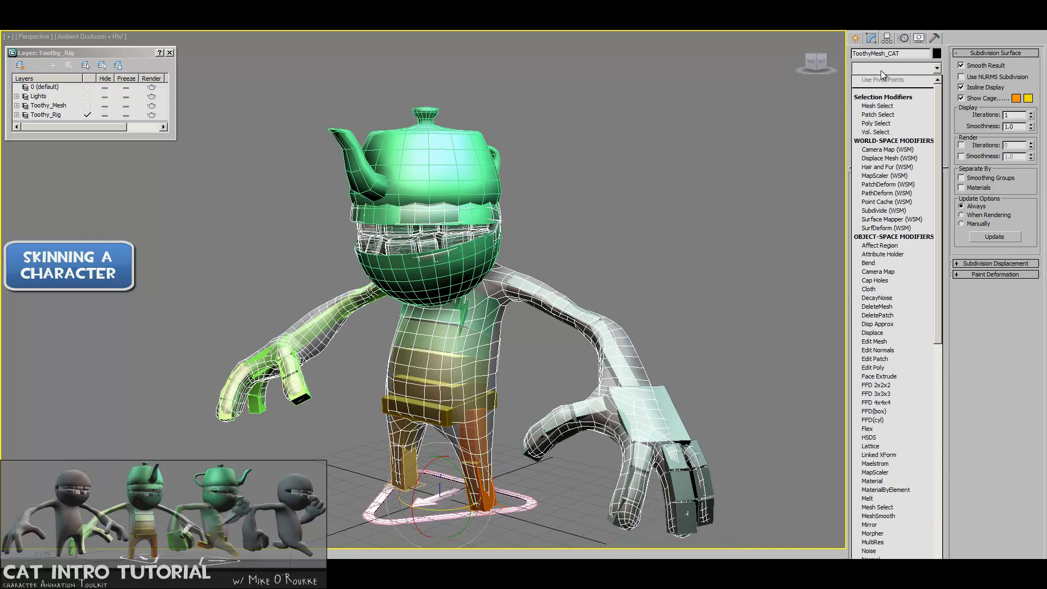
{"action": "scroll", "coordinate": [886, 513], "scroll_direction": "down", "scroll_amount": 10}
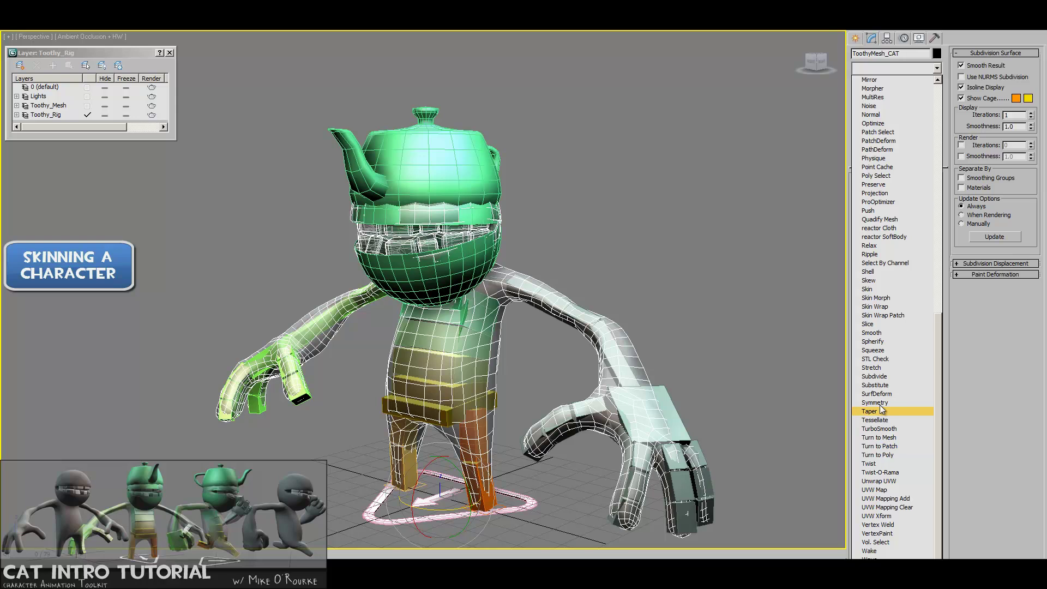
{"action": "left_click", "coordinate": [876, 287]}
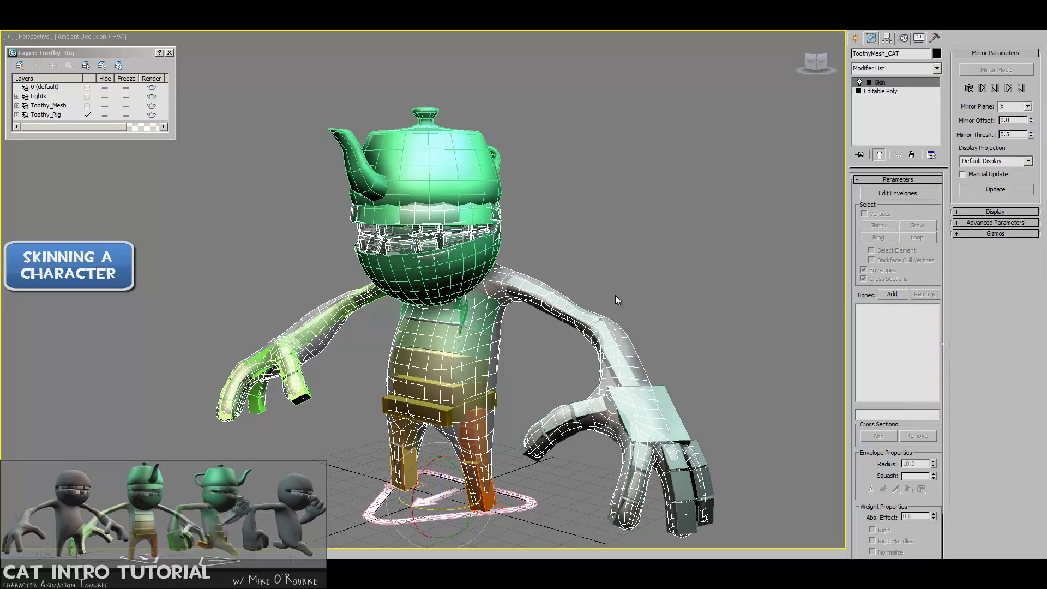
Step: Add CATRigHub002 with all its child bones to the Skin modifier's bone list
{"action": "middle_click_drag", "start_coordinate": [585, 263], "coordinate": [612, 260], "text": "alt"}
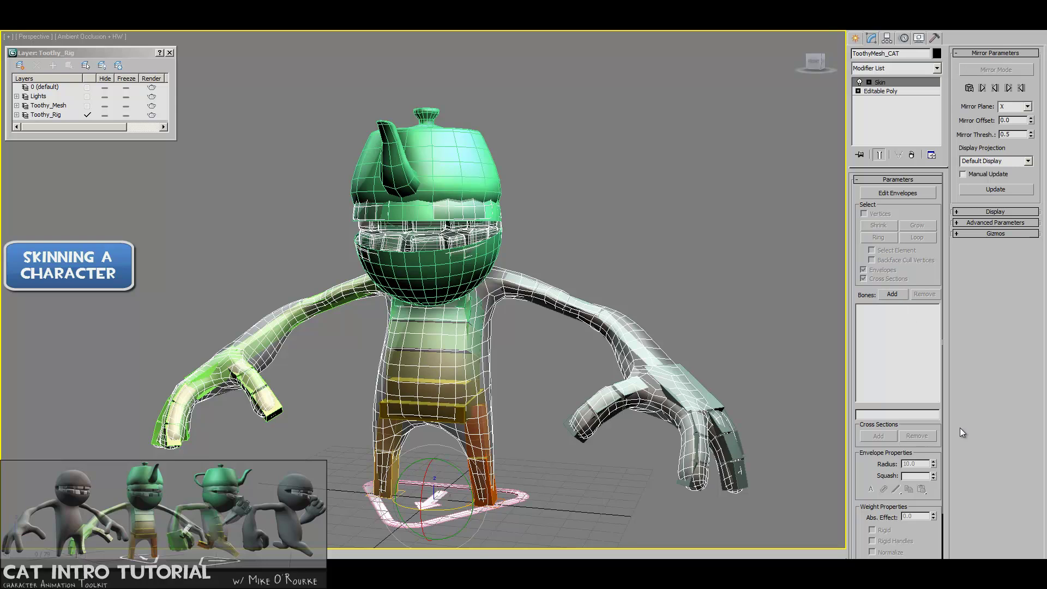
{"action": "left_click", "coordinate": [893, 294]}
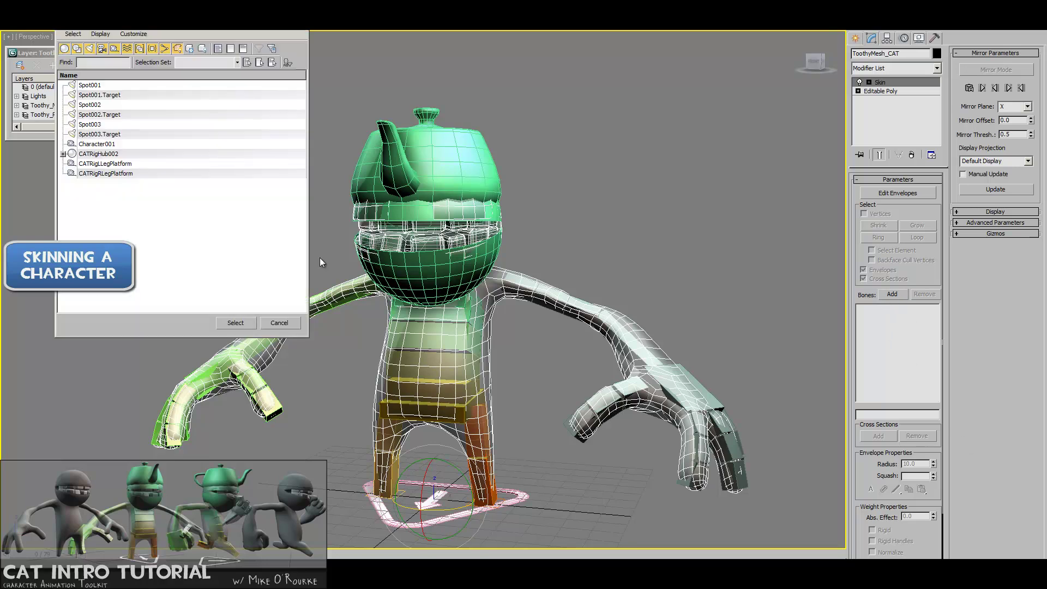
{"action": "left_click_drag", "start_coordinate": [137, 27], "coordinate": [477, 114]}
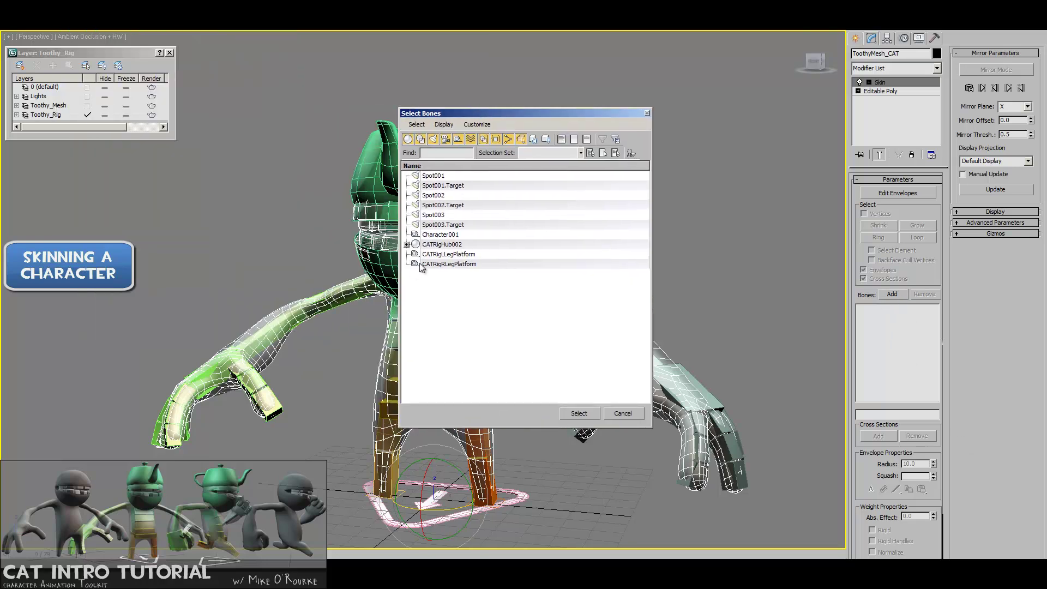
{"action": "left_click", "coordinate": [436, 245]}
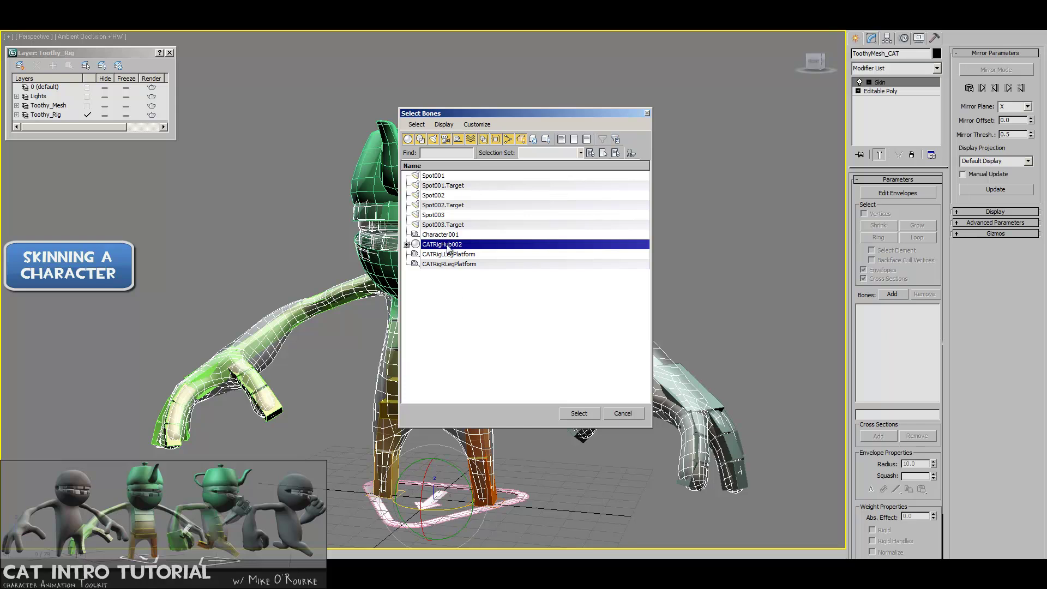
{"action": "double_click", "coordinate": [447, 245]}
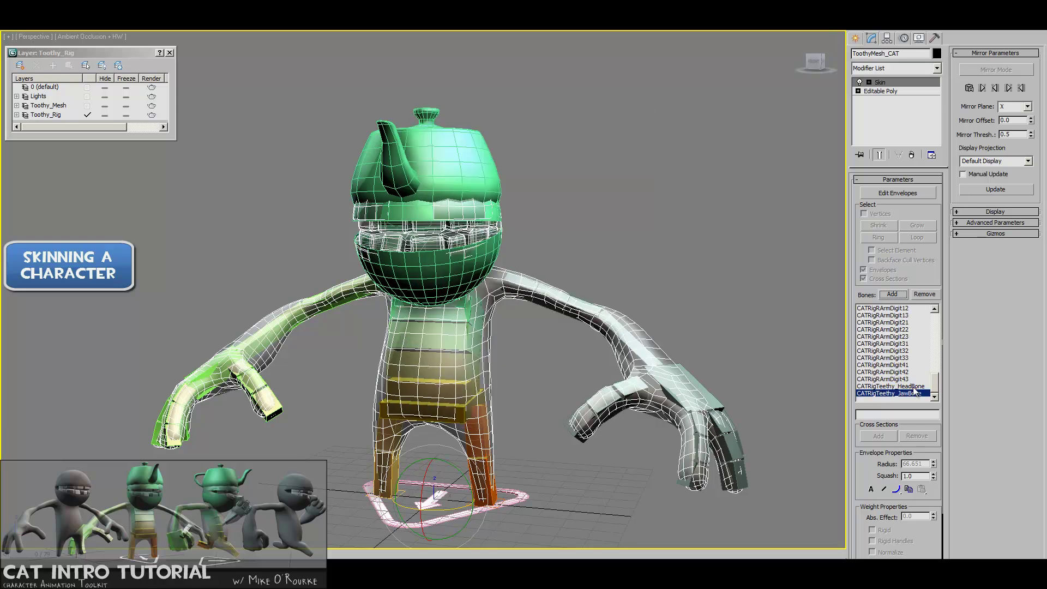
Step: Check the Select Children option in the Skin modifier's bone selection dialog, and close the dialog without adding anything
{"action": "left_click", "coordinate": [894, 295]}
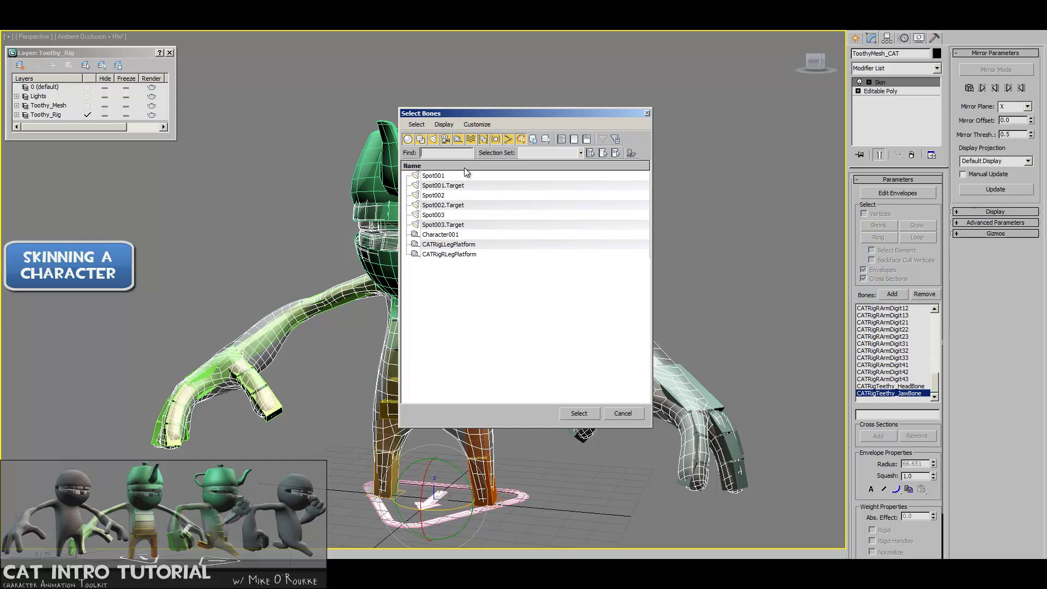
{"action": "left_click", "coordinate": [443, 124]}
{"action": "mouse_move", "coordinate": [417, 129]}
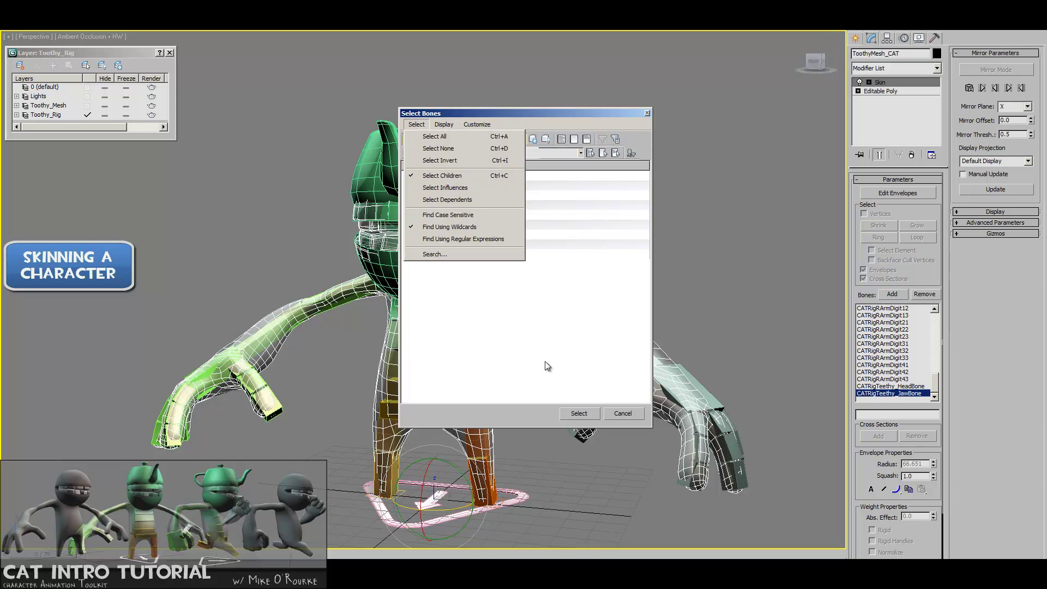
{"action": "left_click", "coordinate": [620, 413]}
{"action": "left_click", "coordinate": [620, 413]}
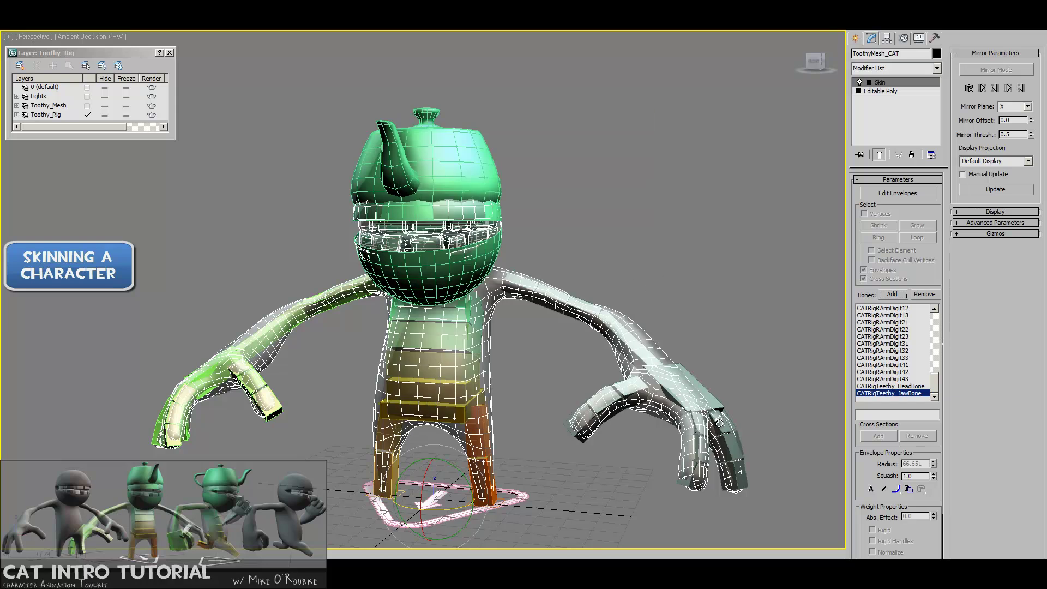
Step: Try moving a hand bone of the rig to test how the skinned mesh deforms
{"action": "left_click_drag", "start_coordinate": [937, 382], "coordinate": [926, 304]}
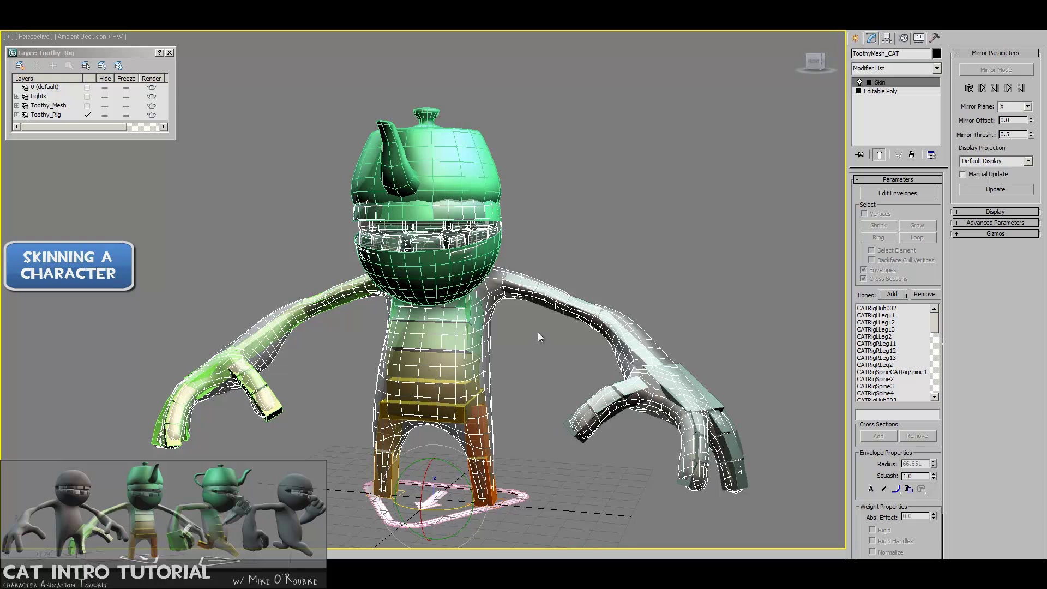
{"action": "left_click", "coordinate": [710, 391]}
{"action": "key", "text": "w"}
{"action": "left_click_drag", "start_coordinate": [675, 325], "coordinate": [649, 360]}
{"action": "middle_click_drag", "start_coordinate": [532, 381], "coordinate": [518, 292], "text": "alt"}
{"action": "mouse_move", "coordinate": [519, 292]}
{"action": "middle_mouse_down"}
{"action": "mouse_move", "coordinate": [516, 306]}
{"action": "mouse_move", "coordinate": [517, 285]}
{"action": "middle_mouse_up"}
{"action": "left_click", "coordinate": [517, 285]}
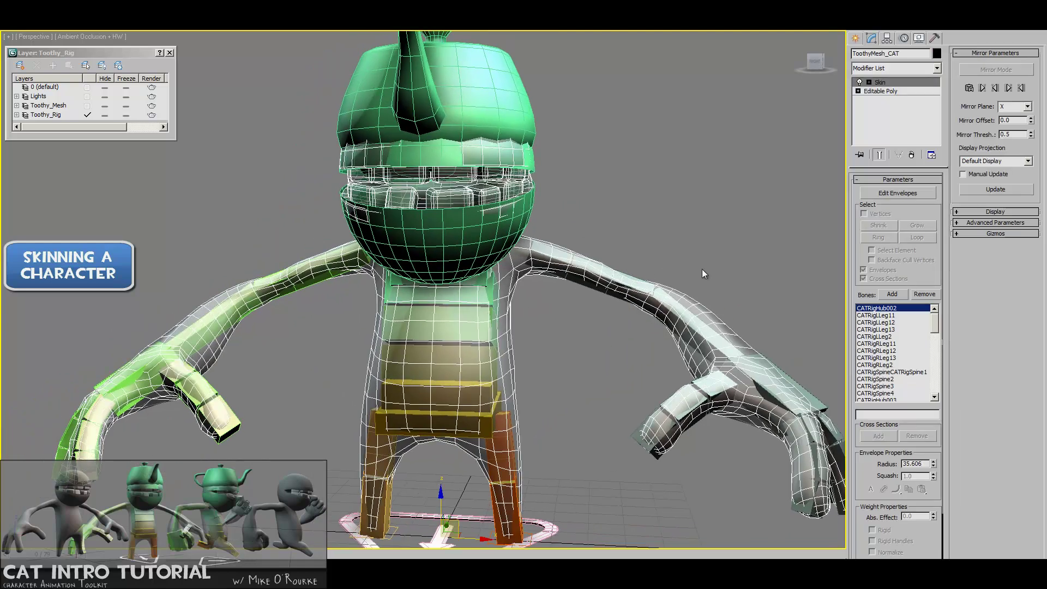
Step: Turn on envelope editing for the Skin modifier and view the envelope of CATRigHub002
{"action": "left_click", "coordinate": [898, 195]}
{"action": "middle_click_drag", "start_coordinate": [631, 175], "coordinate": [537, 334]}
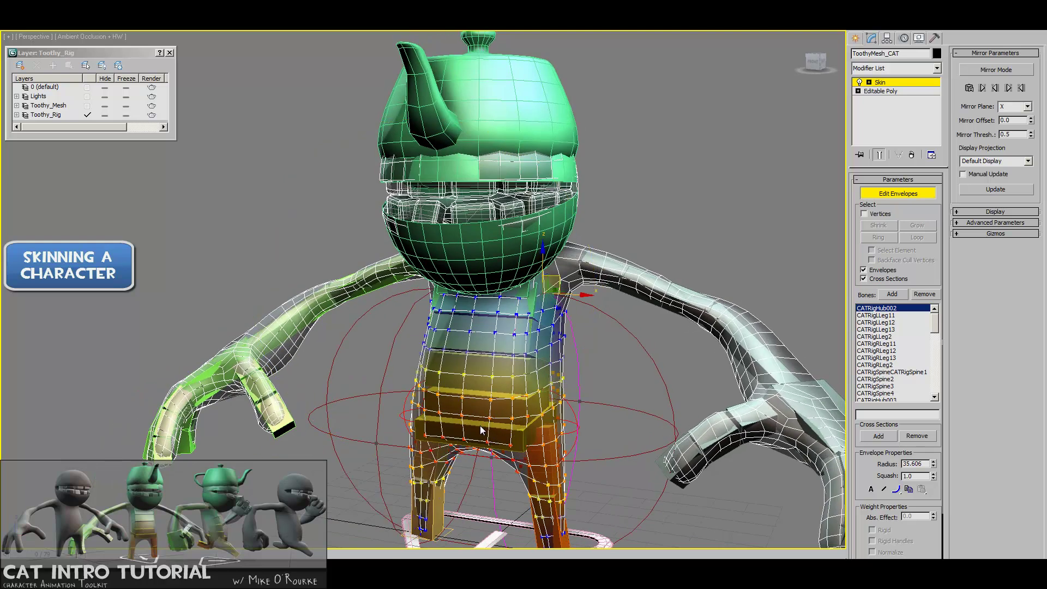
{"action": "middle_click_drag", "start_coordinate": [481, 421], "coordinate": [421, 398], "text": "alt"}
{"action": "scroll", "coordinate": [459, 404], "scroll_direction": "down", "scroll_amount": 2}
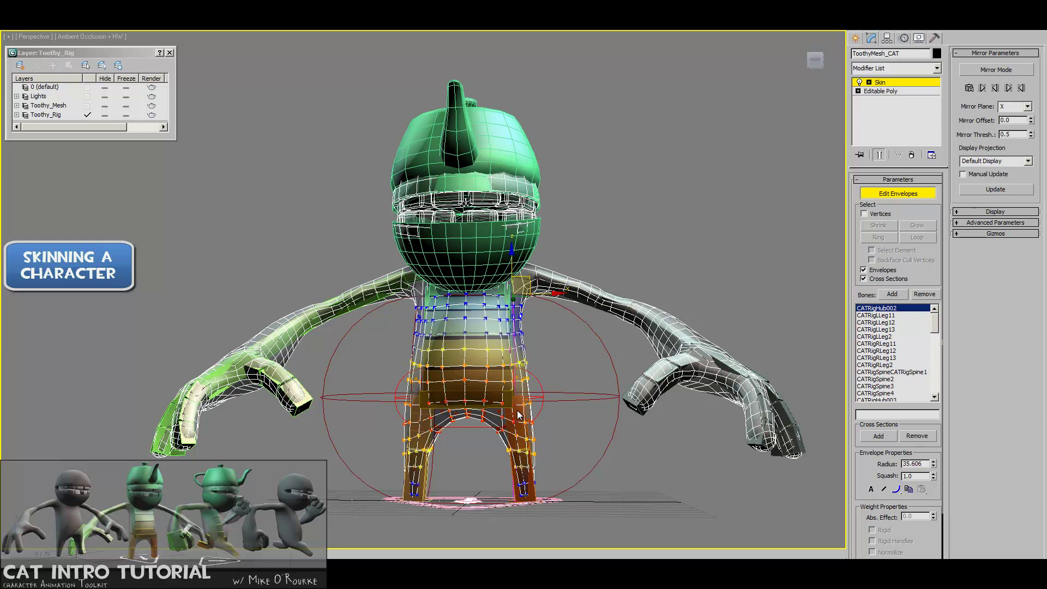
Step: Examine the envelopes of the spine bones, including CATRigSpine3, and of the arm bone CATRigRArm12
{"action": "left_click", "coordinate": [475, 333]}
{"action": "middle_click_drag", "start_coordinate": [441, 332], "coordinate": [500, 308], "text": "alt"}
{"action": "middle_click_drag", "start_coordinate": [470, 347], "coordinate": [509, 345], "text": "alt"}
{"action": "scroll", "coordinate": [512, 343], "scroll_direction": "up", "scroll_amount": 2}
{"action": "left_click", "coordinate": [532, 339]}
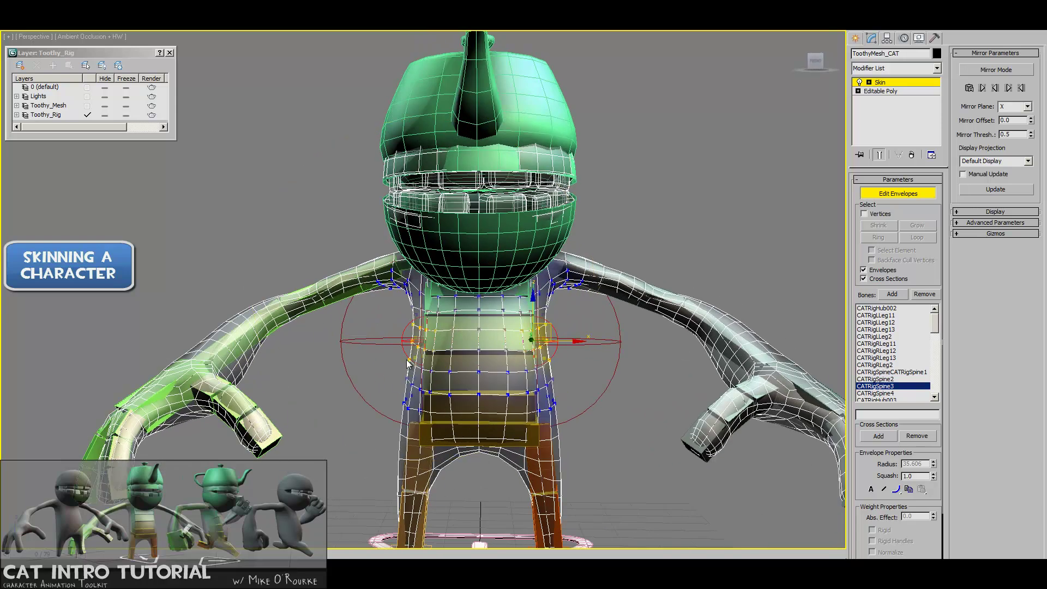
{"action": "left_click", "coordinate": [320, 295]}
{"action": "middle_click_drag", "start_coordinate": [374, 321], "coordinate": [422, 318], "text": "alt"}
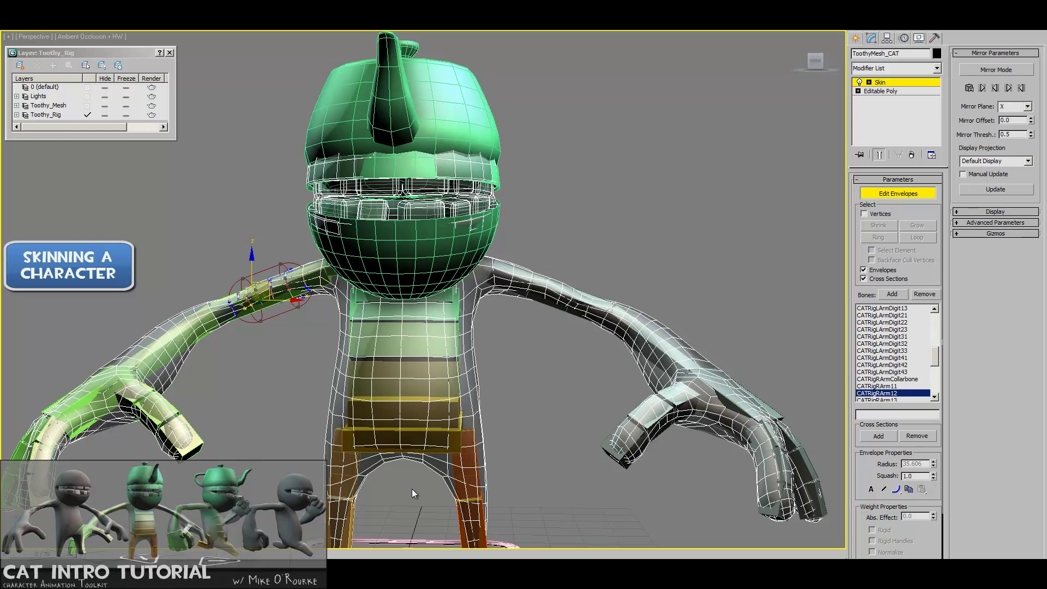
{"action": "middle_click_drag", "start_coordinate": [414, 486], "coordinate": [408, 382], "text": "alt"}
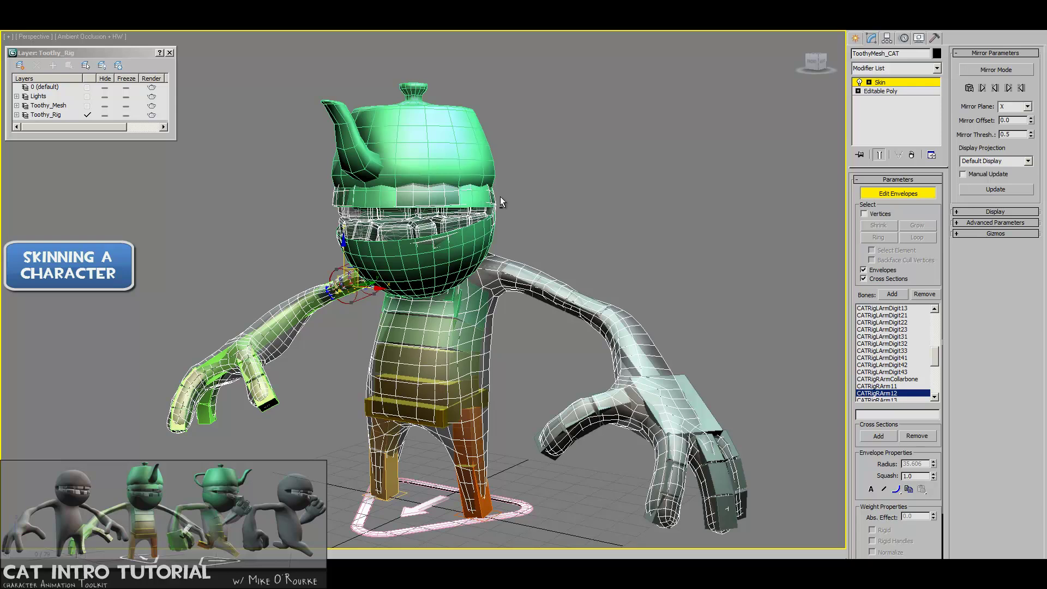
Step: In wireframe display, shorten the head bone's envelope to fit inside the head and shrink its radius to about 4.9
{"action": "middle_click_drag", "start_coordinate": [510, 200], "coordinate": [538, 216], "text": "alt"}
{"action": "left_click", "coordinate": [316, 123]}
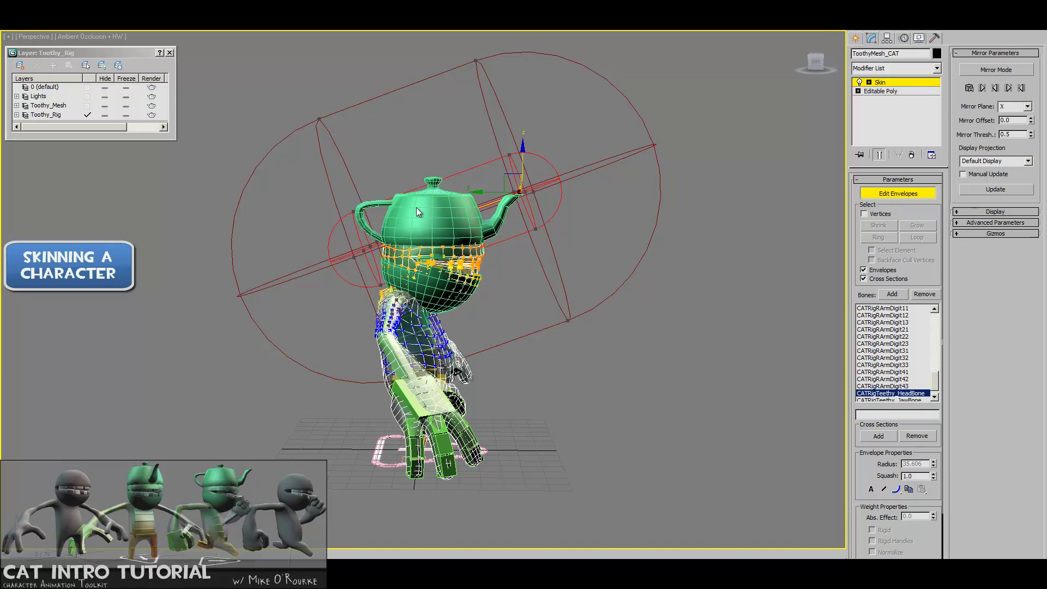
{"action": "middle_click_drag", "start_coordinate": [512, 228], "coordinate": [424, 253], "text": "alt"}
{"action": "left_click_drag", "start_coordinate": [424, 253], "coordinate": [454, 256]}
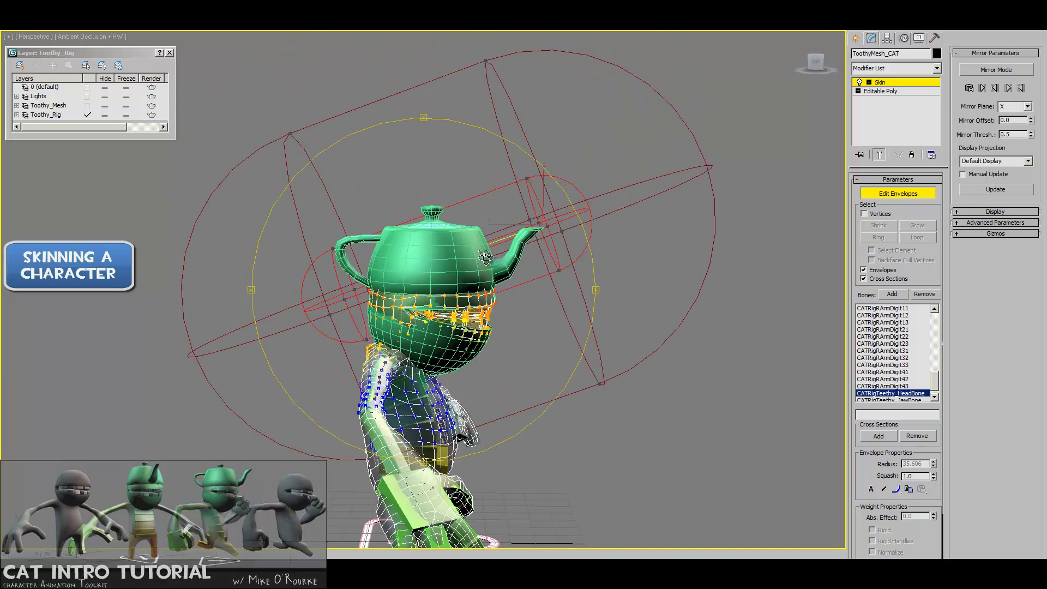
{"action": "key", "text": "F3"}
{"action": "middle_click_drag", "start_coordinate": [477, 270], "coordinate": [493, 283]}
{"action": "right_click", "coordinate": [548, 254]}
{"action": "left_click_drag", "start_coordinate": [540, 245], "coordinate": [425, 290]}
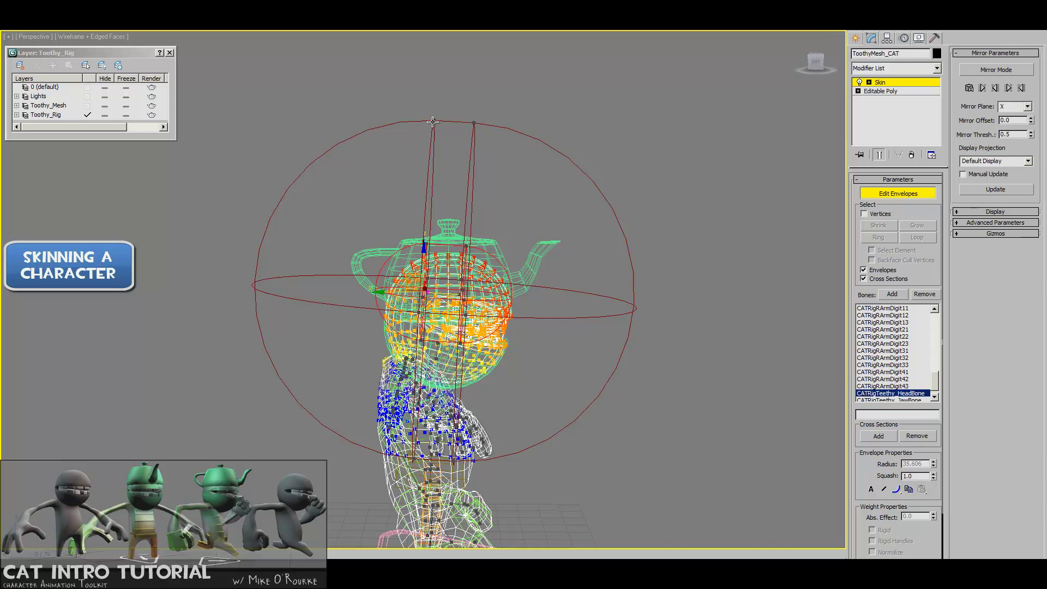
{"action": "left_click_drag", "start_coordinate": [433, 121], "coordinate": [477, 284]}
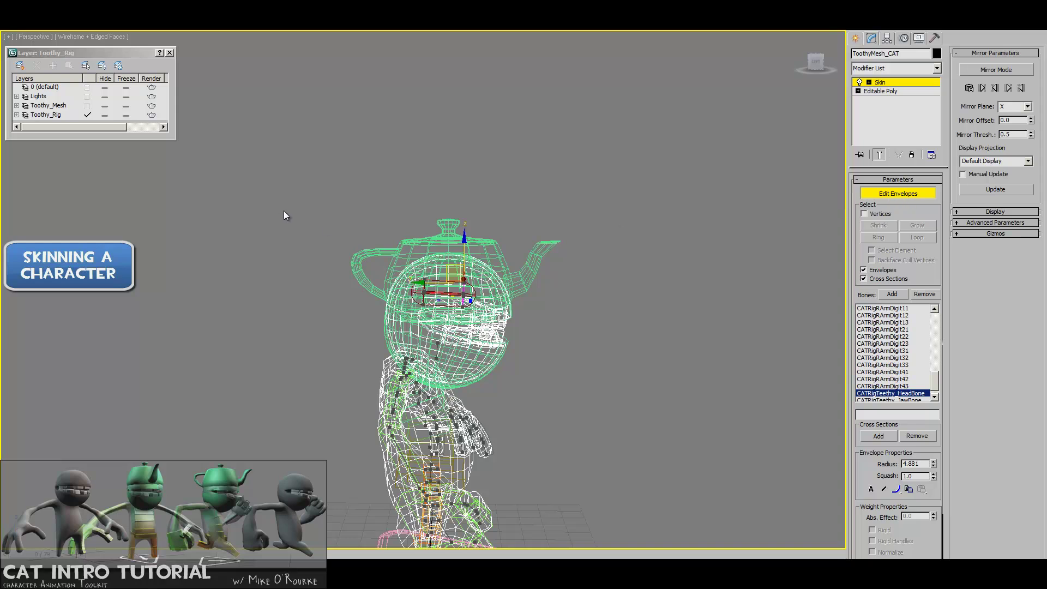
Step: Select the jaw bone's envelope and examine its influence over the head, arms and torso
{"action": "middle_click_drag", "start_coordinate": [489, 245], "coordinate": [446, 345], "text": "alt"}
{"action": "left_click", "coordinate": [444, 350]}
{"action": "middle_click_drag", "start_coordinate": [432, 279], "coordinate": [446, 185], "text": "alt"}
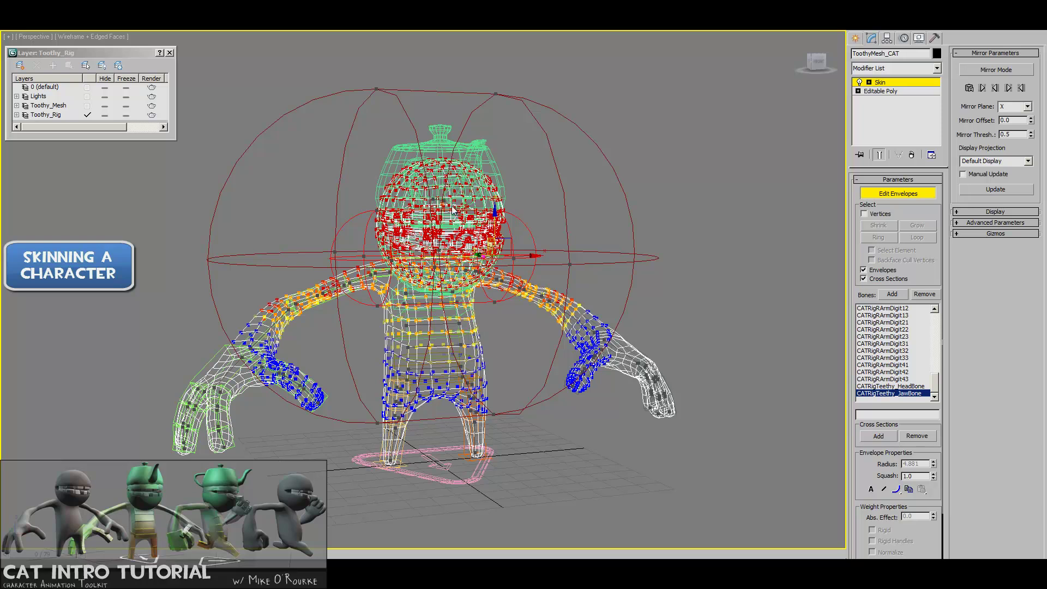
{"action": "middle_click_drag", "start_coordinate": [436, 260], "coordinate": [395, 304], "text": "alt"}
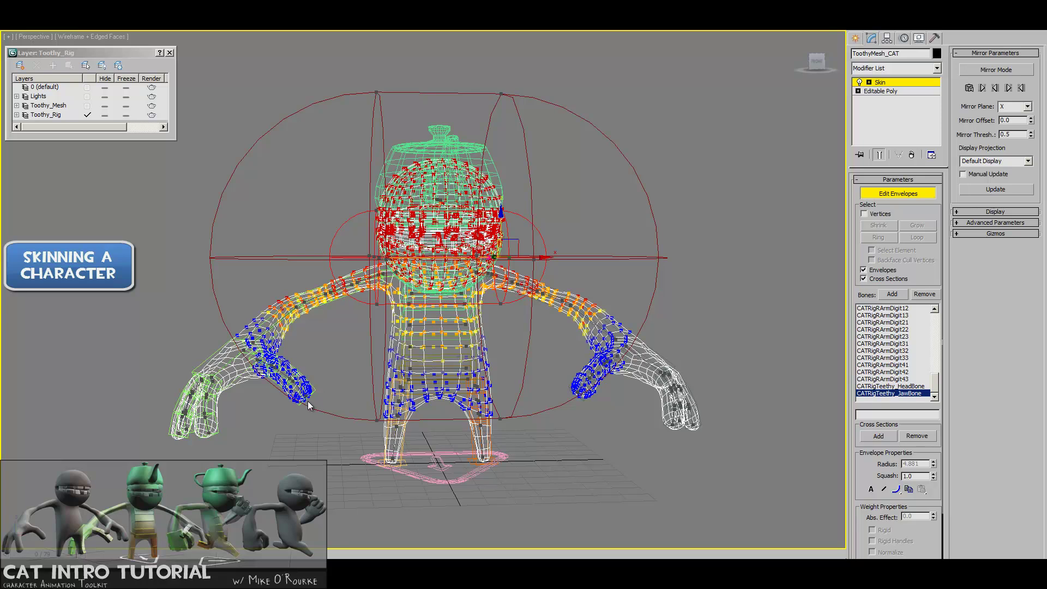
Step: Leave envelope editing and try rotating the jaw bone in shaded display to test the mesh deformation
{"action": "left_click", "coordinate": [895, 196]}
{"action": "left_click", "coordinate": [504, 264]}
{"action": "left_click", "coordinate": [502, 245]}
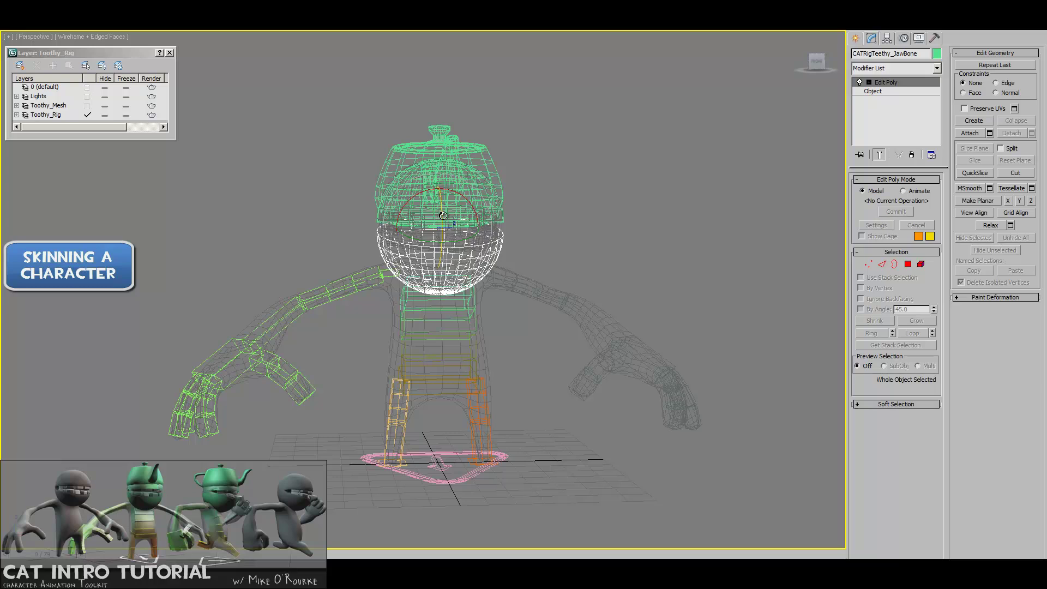
{"action": "key", "text": "F3"}
{"action": "left_click_drag", "start_coordinate": [443, 213], "coordinate": [469, 280]}
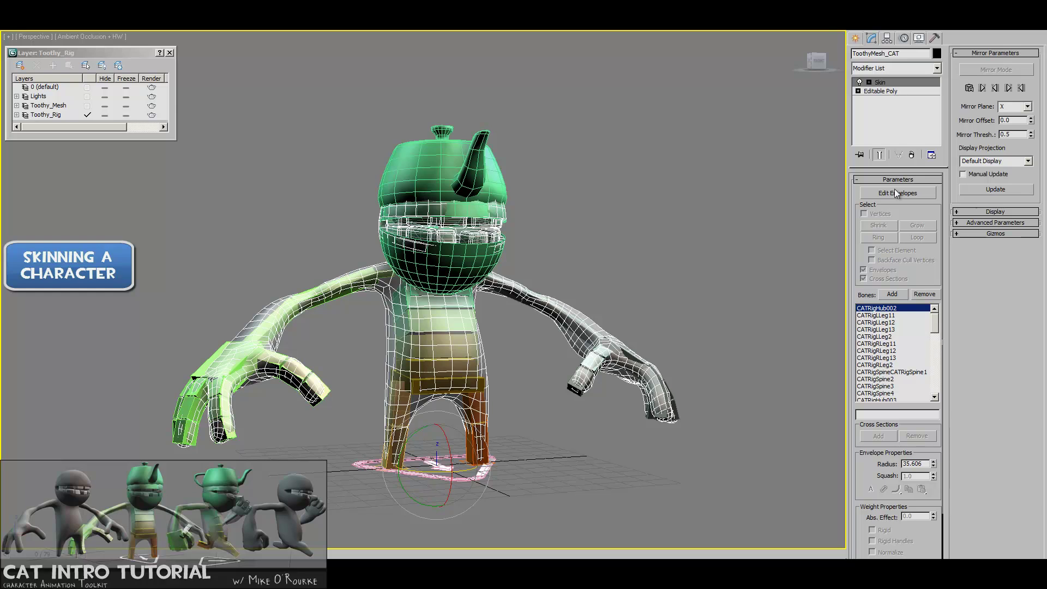
Step: Edit the jaw bone's envelope in the Skin modifier, shrinking its radius to about 1.6
{"action": "left_click", "coordinate": [897, 193]}
{"action": "middle_click_drag", "start_coordinate": [438, 249], "coordinate": [518, 141], "text": "alt"}
{"action": "left_click", "coordinate": [457, 252]}
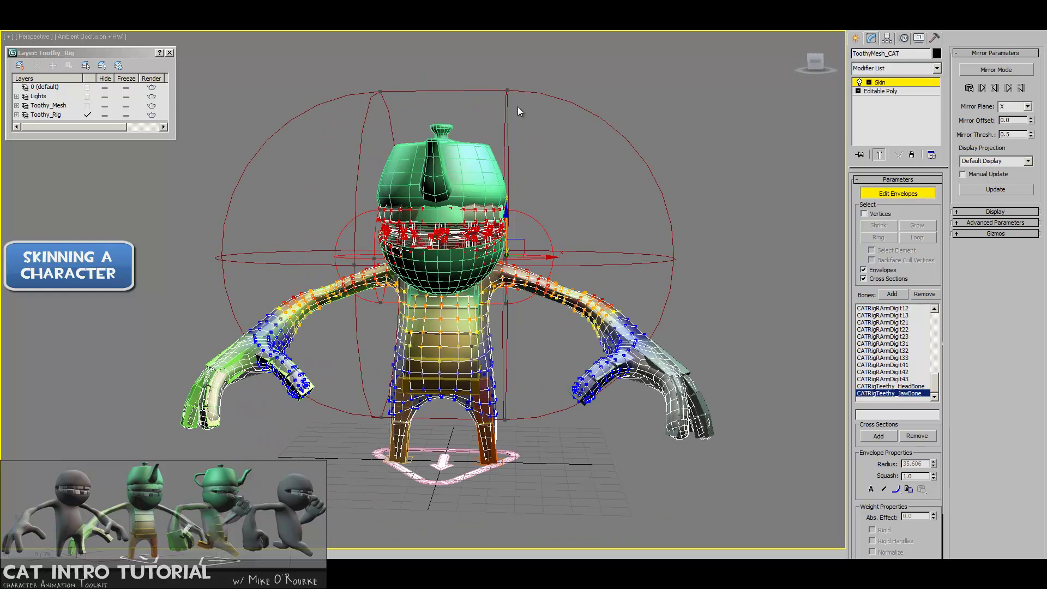
{"action": "left_click_drag", "start_coordinate": [507, 89], "coordinate": [372, 254]}
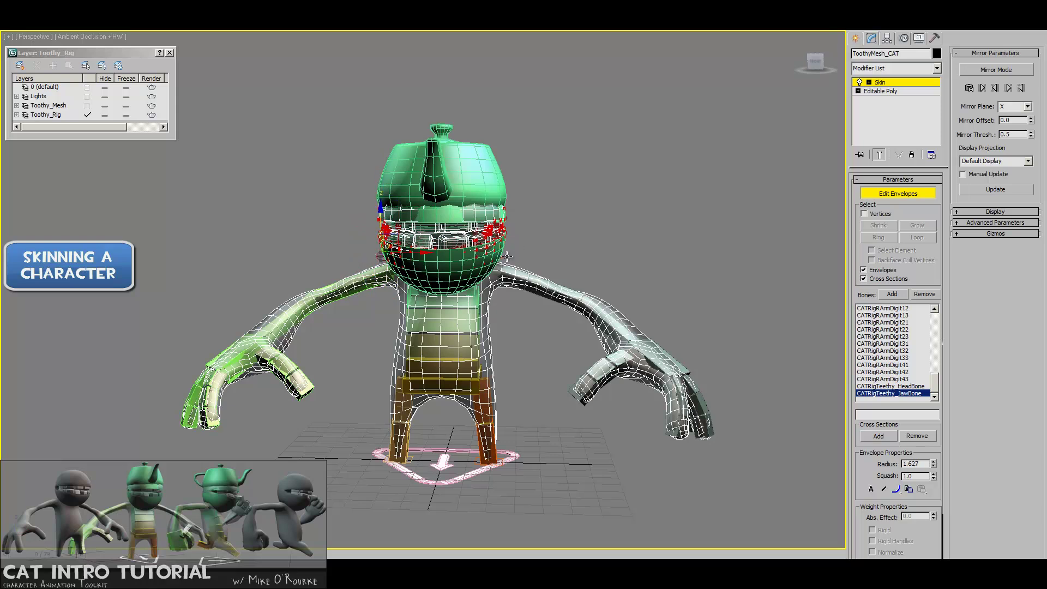
Step: Shrink the jaw envelope's other cross section to a 0.001 radius and move the envelope's end point toward the mouth's middle in wireframe
{"action": "left_click", "coordinate": [506, 256]}
{"action": "key", "text": "F3"}
{"action": "left_click_drag", "start_coordinate": [520, 241], "coordinate": [439, 242]}
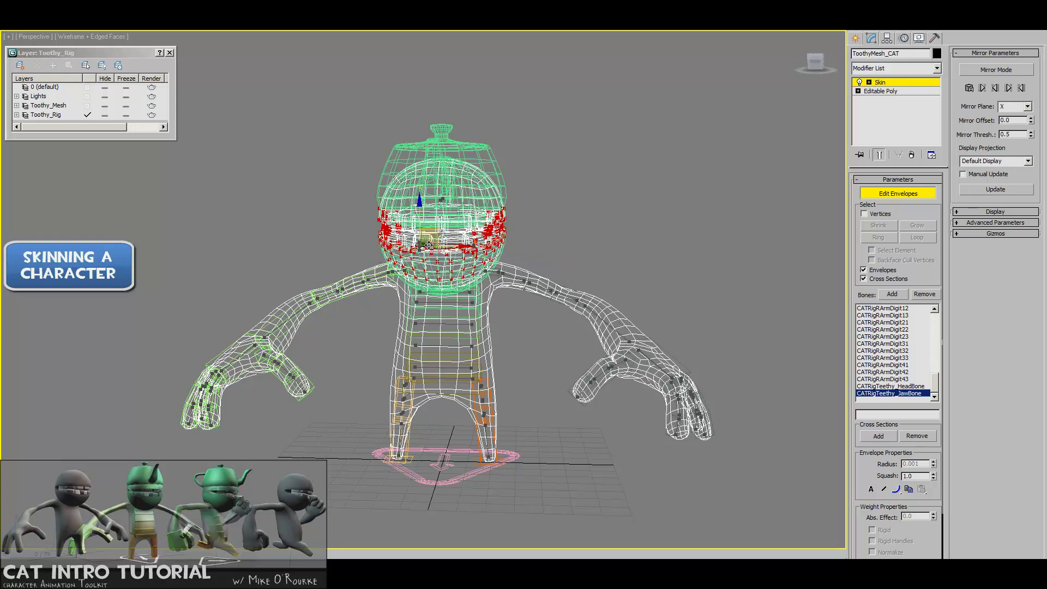
Step: Select the CATRigSpine3 envelope in the torso and examine its inner and outer cross sections
{"action": "middle_click_drag", "start_coordinate": [440, 242], "coordinate": [468, 255], "text": "alt"}
{"action": "left_click", "coordinate": [474, 246]}
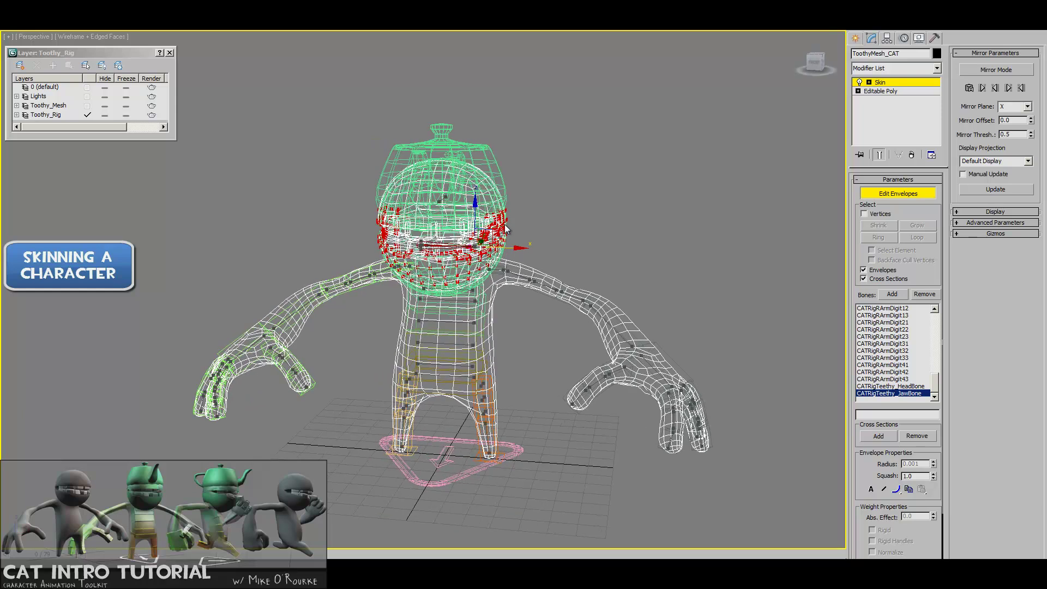
{"action": "middle_click_drag", "start_coordinate": [534, 255], "coordinate": [354, 271]}
{"action": "scroll", "coordinate": [521, 203], "scroll_direction": "up", "scroll_amount": 3}
{"action": "scroll", "coordinate": [429, 270], "scroll_direction": "up", "scroll_amount": 3}
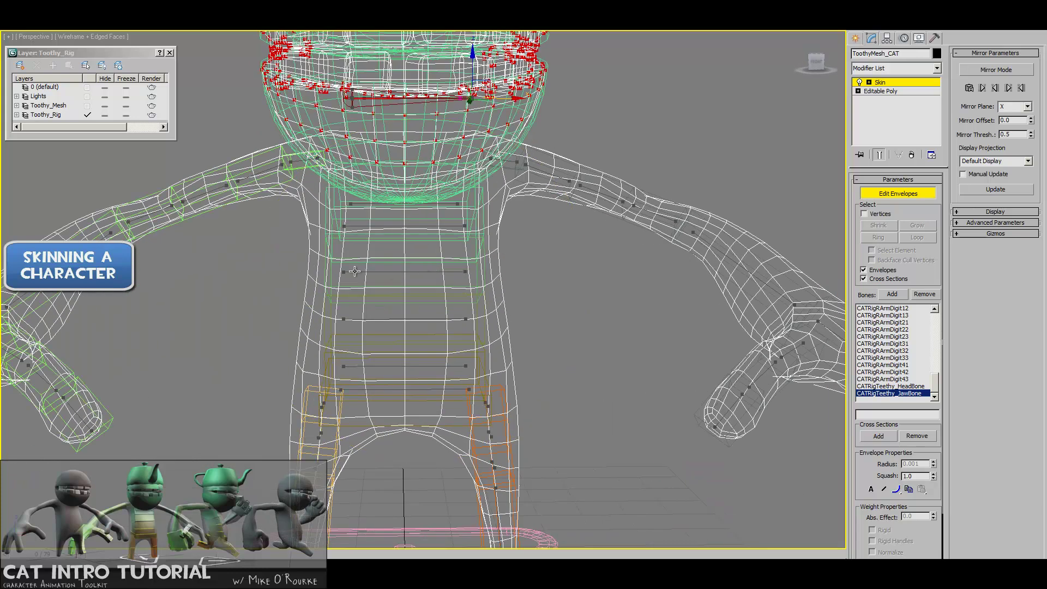
{"action": "left_click", "coordinate": [463, 272]}
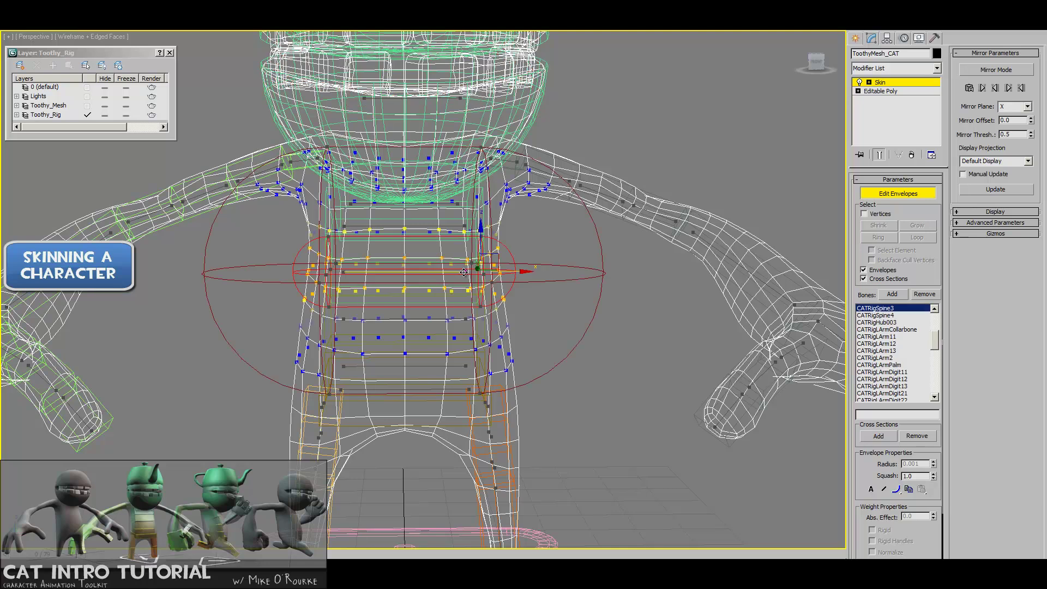
{"action": "left_click", "coordinate": [328, 236]}
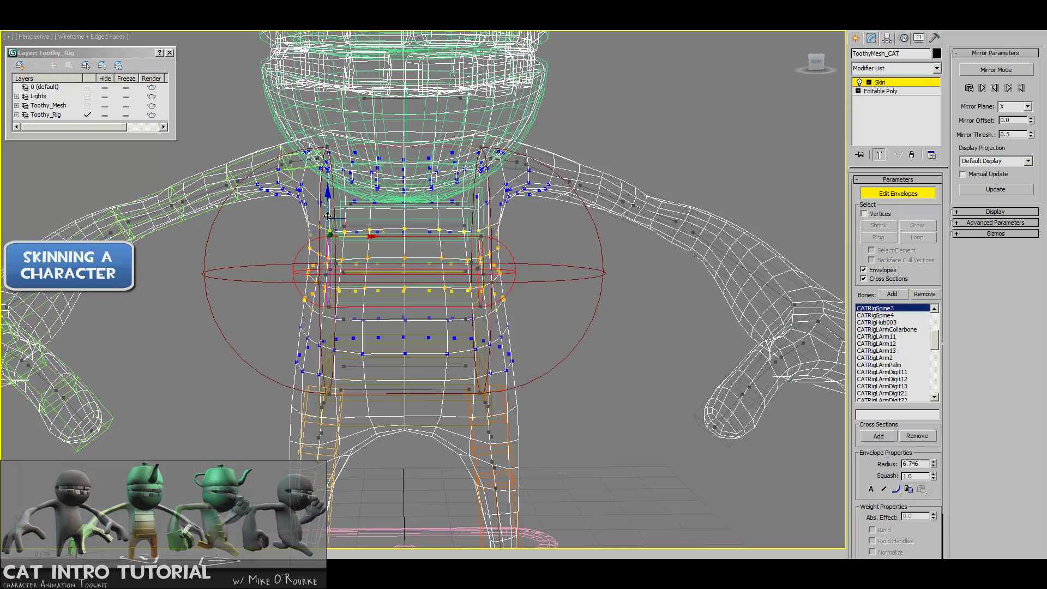
{"action": "left_click", "coordinate": [329, 144]}
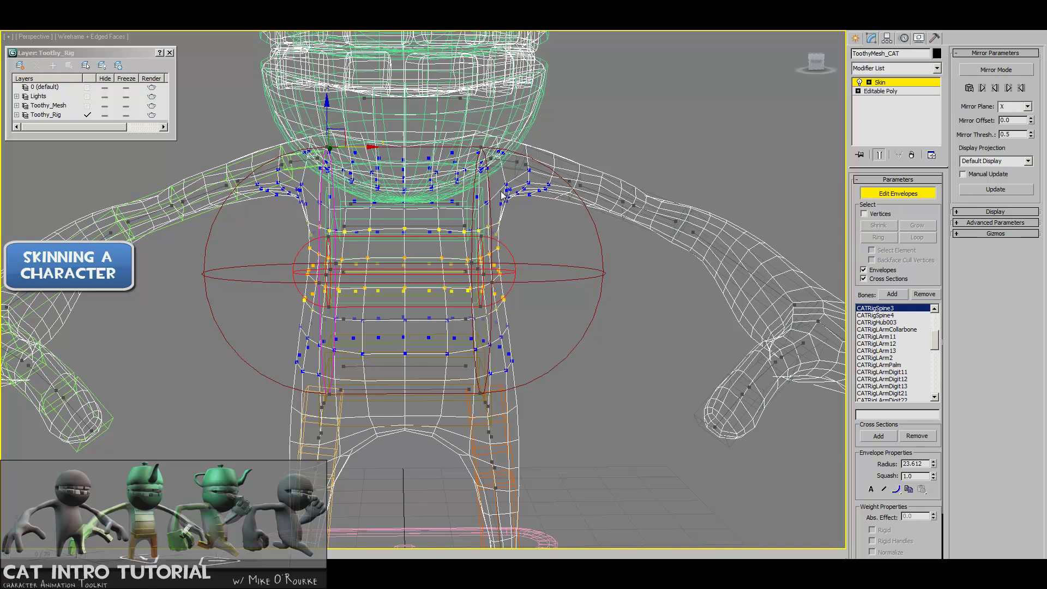
Step: Inspect the jaw bone's envelope from the side of the head and select the head bone's envelope
{"action": "middle_click_drag", "start_coordinate": [503, 177], "coordinate": [444, 190]}
{"action": "left_click", "coordinate": [429, 180]}
{"action": "middle_click_drag", "start_coordinate": [552, 192], "coordinate": [300, 142], "text": "alt"}
{"action": "middle_click_drag", "start_coordinate": [492, 120], "coordinate": [443, 149], "text": "alt"}
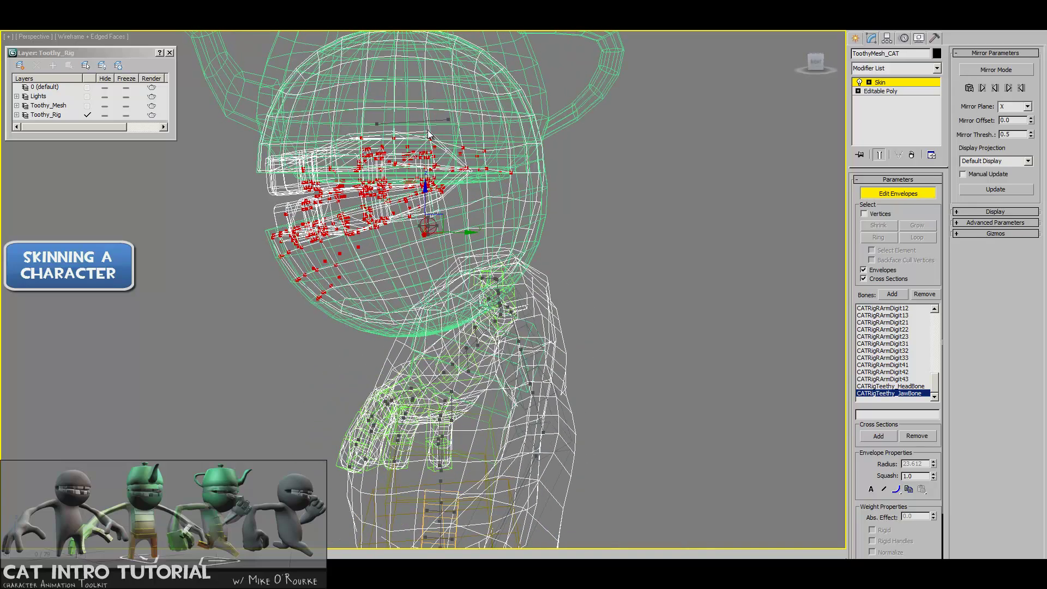
{"action": "left_click", "coordinate": [428, 129]}
{"action": "scroll", "coordinate": [445, 159], "scroll_direction": "down", "scroll_amount": 6}
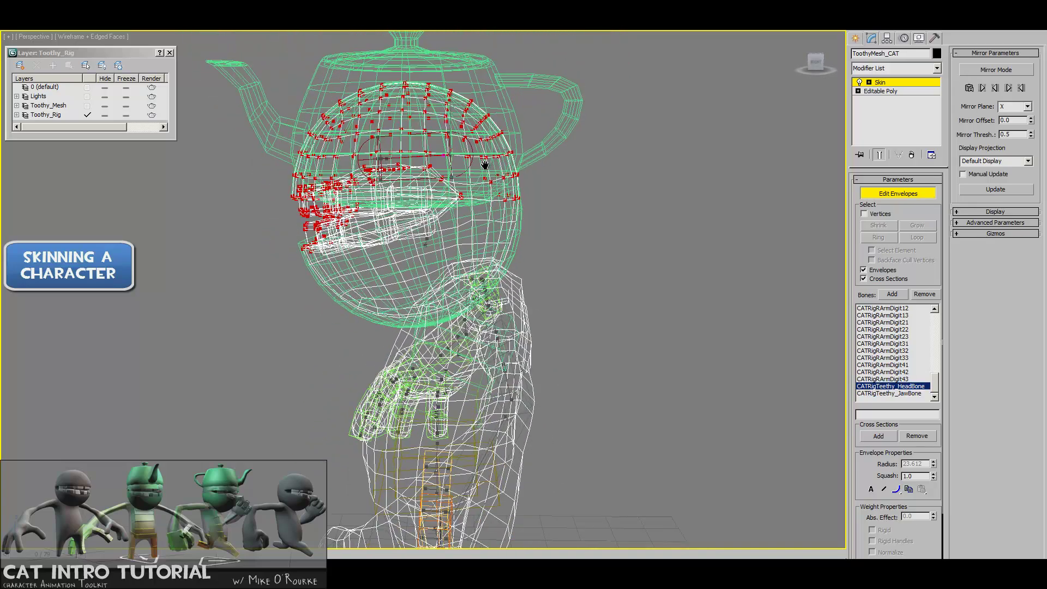
{"action": "left_click", "coordinate": [477, 213]}
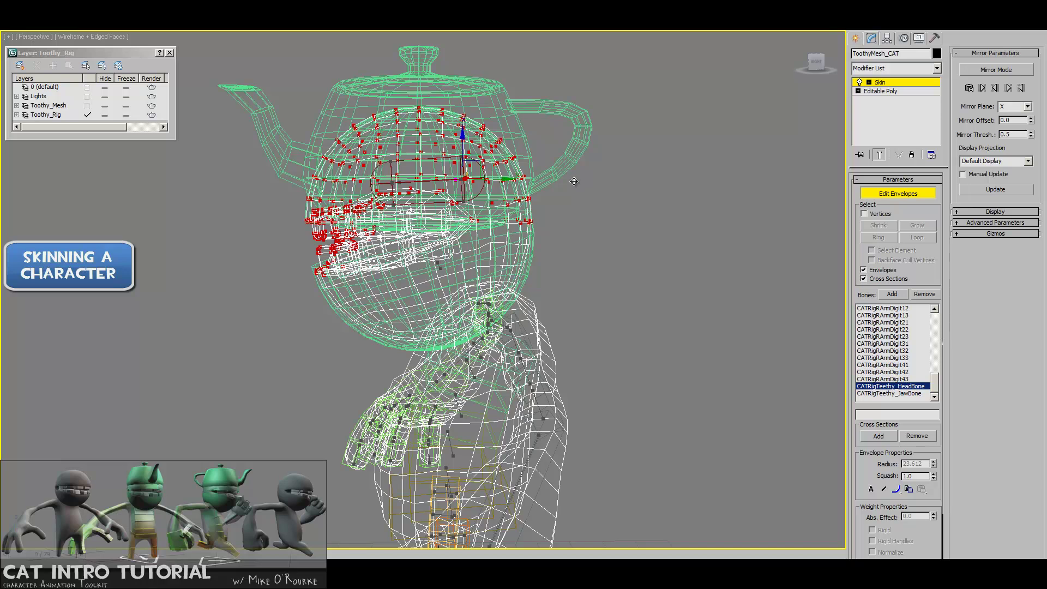
Step: Enable vertex selection in the Skin modifier, try selecting head vertices, and turn on Select Element to pick whole mesh elements
{"action": "left_click", "coordinate": [876, 214]}
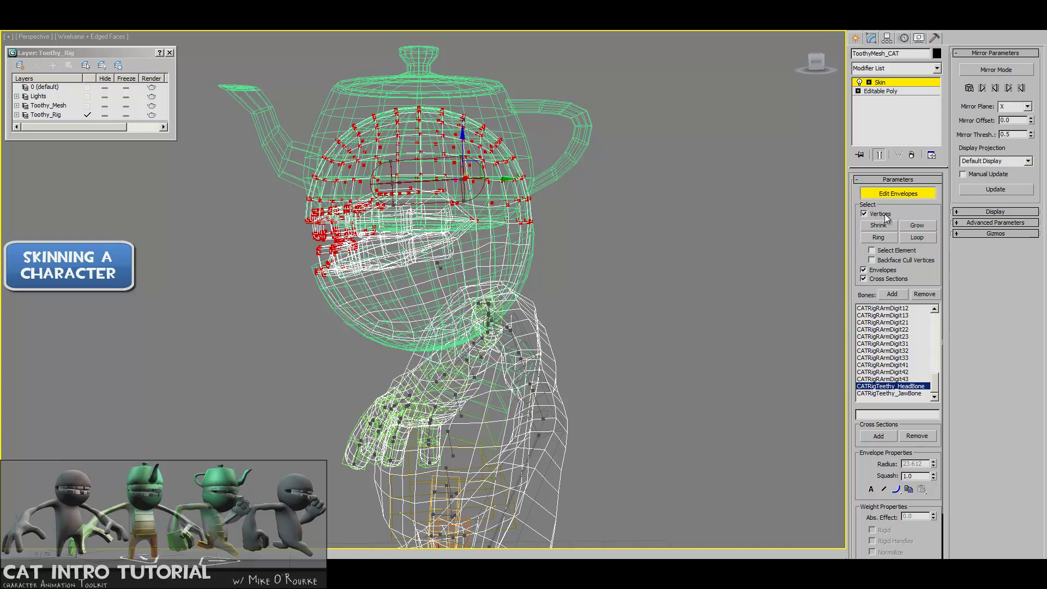
{"action": "left_click", "coordinate": [523, 183]}
{"action": "left_click", "coordinate": [513, 164]}
{"action": "left_click", "coordinate": [501, 143]}
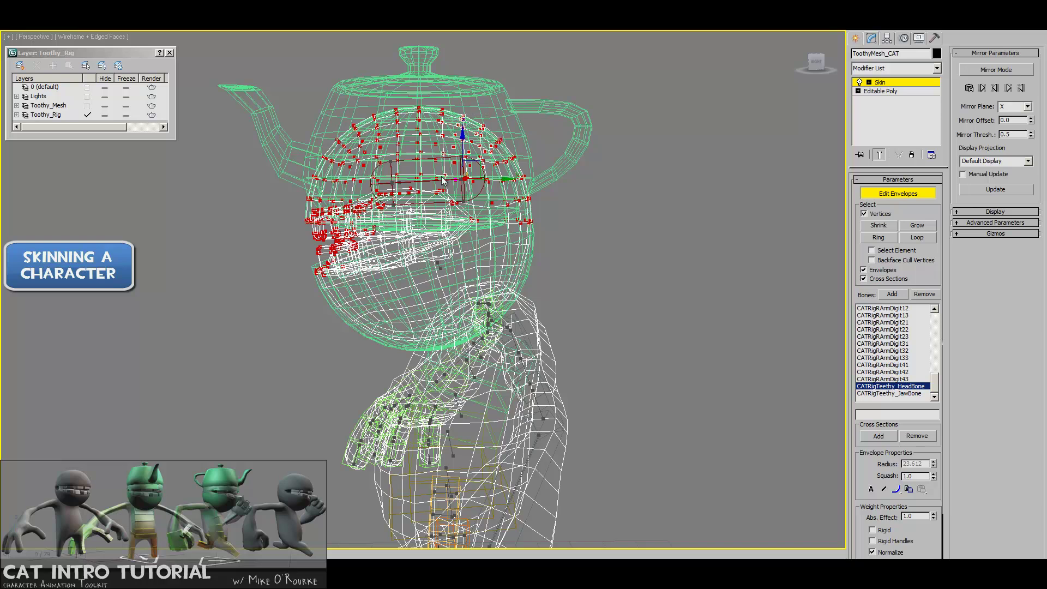
{"action": "left_click_drag", "start_coordinate": [583, 131], "coordinate": [358, 242]}
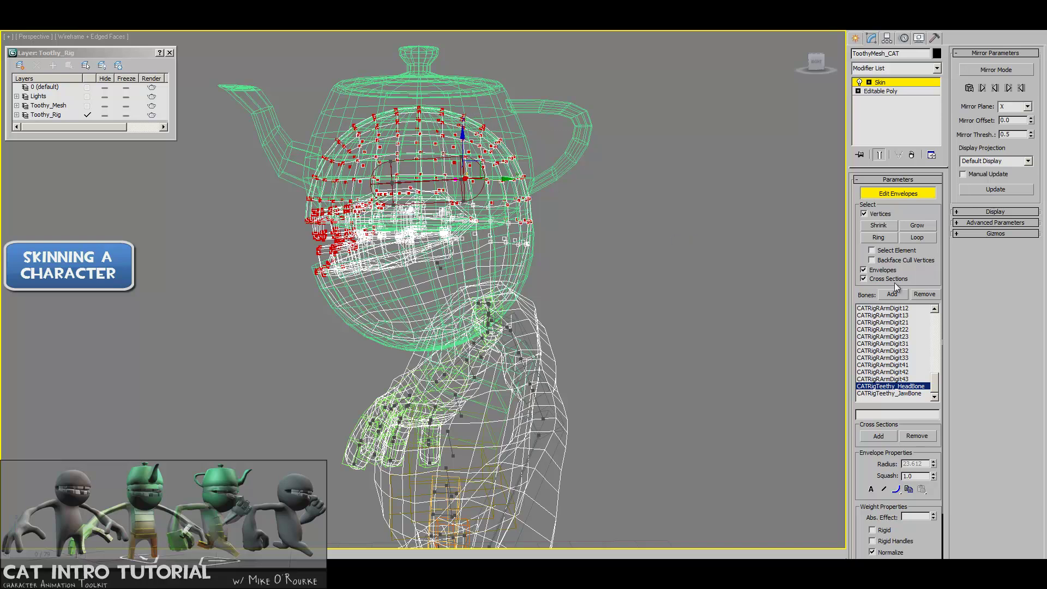
{"action": "left_click", "coordinate": [532, 224]}
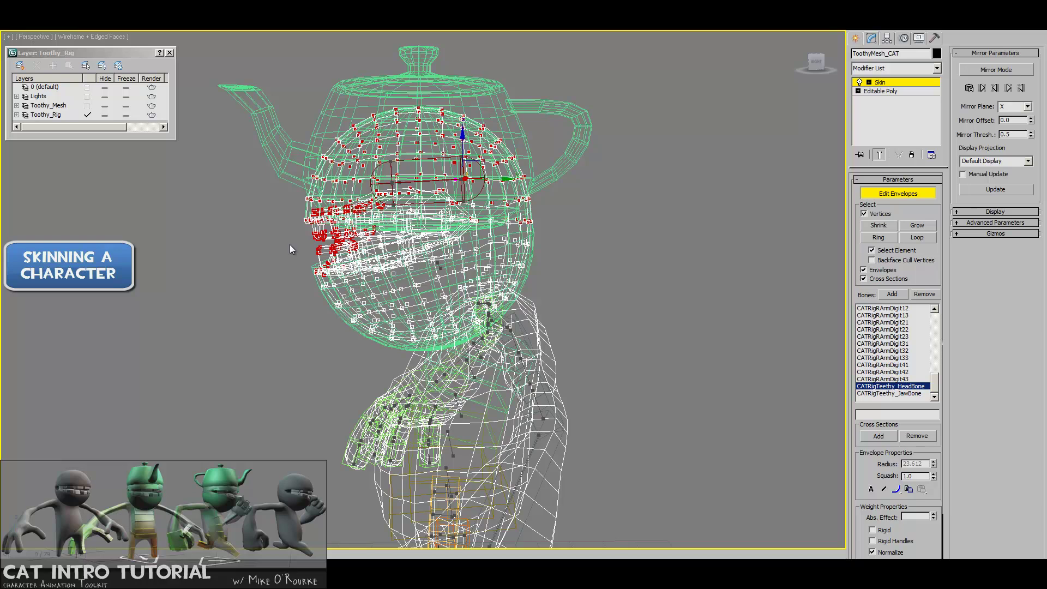
{"action": "left_click", "coordinate": [257, 251]}
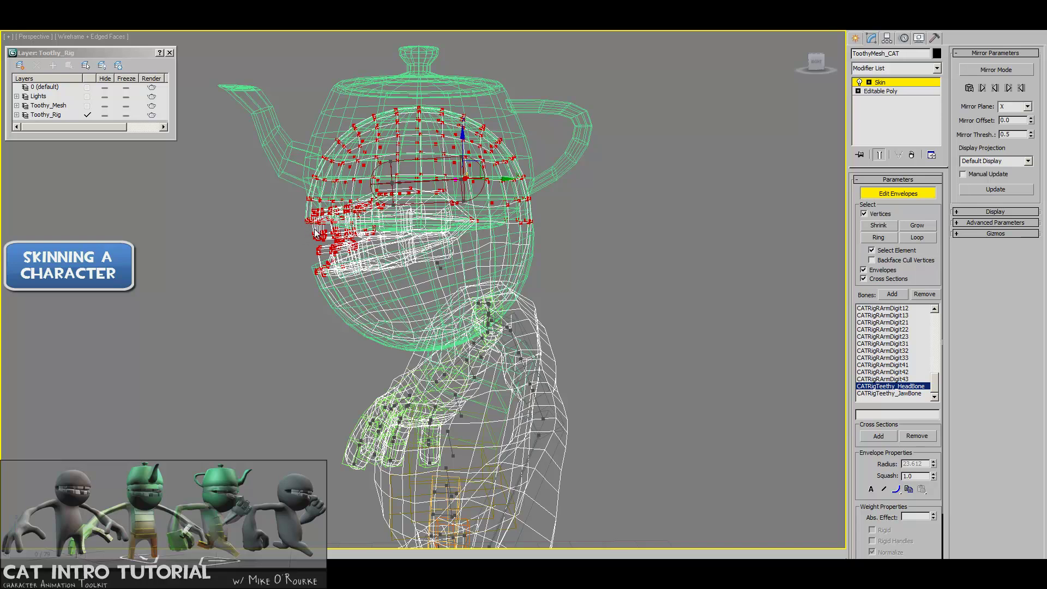
{"action": "left_click_drag", "start_coordinate": [308, 230], "coordinate": [378, 233]}
{"action": "left_click_drag", "start_coordinate": [300, 222], "coordinate": [437, 237]}
{"action": "left_click_drag", "start_coordinate": [297, 258], "coordinate": [449, 291], "text": "alt"}
{"action": "left_click_drag", "start_coordinate": [529, 253], "coordinate": [362, 289], "text": "alt"}
{"action": "left_click", "coordinate": [279, 216]}
{"action": "mouse_move", "coordinate": [289, 196]}
{"action": "middle_mouse_down", "text": "alt"}
{"action": "mouse_move", "coordinate": [495, 220]}
{"action": "mouse_move", "coordinate": [463, 215]}
{"action": "mouse_move", "coordinate": [485, 229]}
{"action": "mouse_move", "coordinate": [449, 212]}
{"action": "mouse_move", "coordinate": [453, 225]}
{"action": "middle_mouse_up", "text": "alt"}
{"action": "key", "text": "F3"}
{"action": "scroll", "coordinate": [434, 214], "scroll_direction": "up", "scroll_amount": 4}
{"action": "scroll", "coordinate": [453, 240], "scroll_direction": "down", "scroll_amount": 4}
{"action": "key", "text": "F3"}
Step: Select the head and upper teeth elements and set their absolute effect to 1.0 for the head bone
{"action": "left_click_drag", "start_coordinate": [280, 132], "coordinate": [447, 234]}
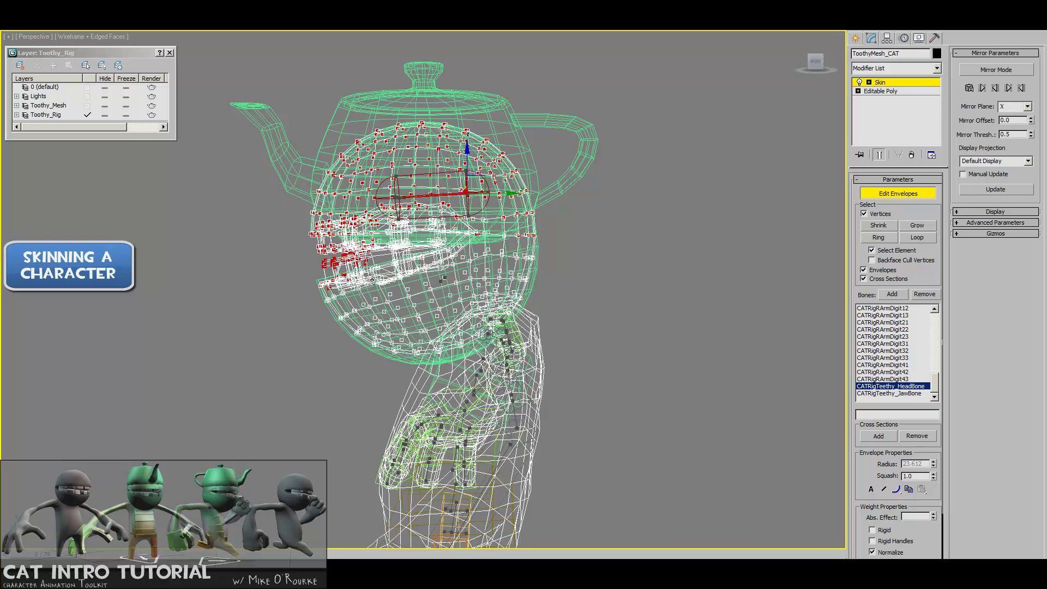
{"action": "mouse_move", "coordinate": [443, 247]}
{"action": "middle_mouse_down", "text": "alt"}
{"action": "mouse_move", "coordinate": [589, 249]}
{"action": "mouse_move", "coordinate": [578, 250]}
{"action": "mouse_move", "coordinate": [583, 267]}
{"action": "middle_mouse_up", "text": "alt"}
{"action": "key", "text": "F3"}
{"action": "scroll", "coordinate": [582, 251], "scroll_direction": "up", "scroll_amount": 3}
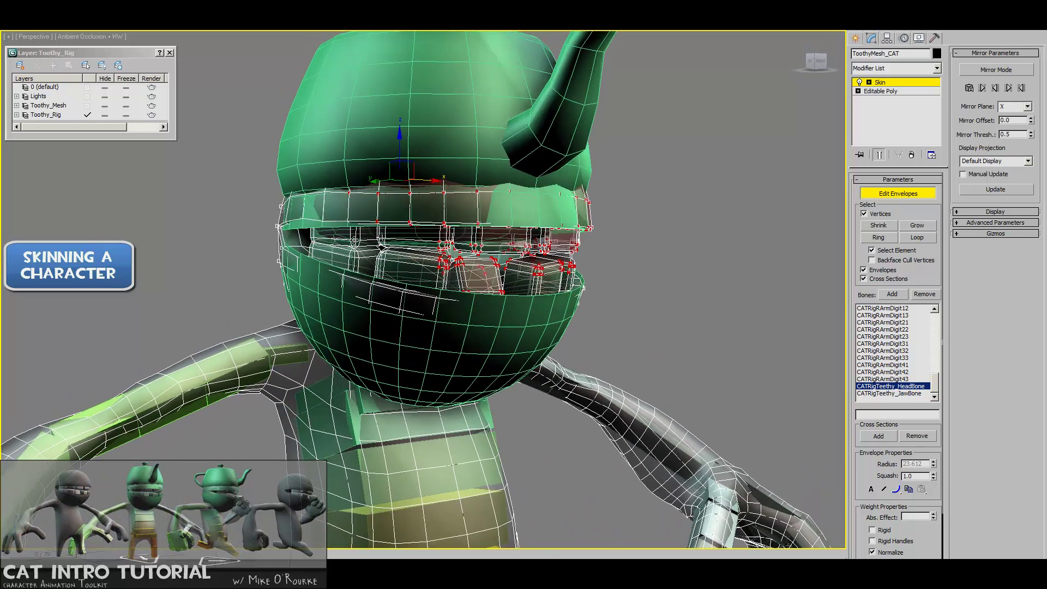
{"action": "middle_click_drag", "start_coordinate": [381, 244], "coordinate": [341, 244], "text": "alt"}
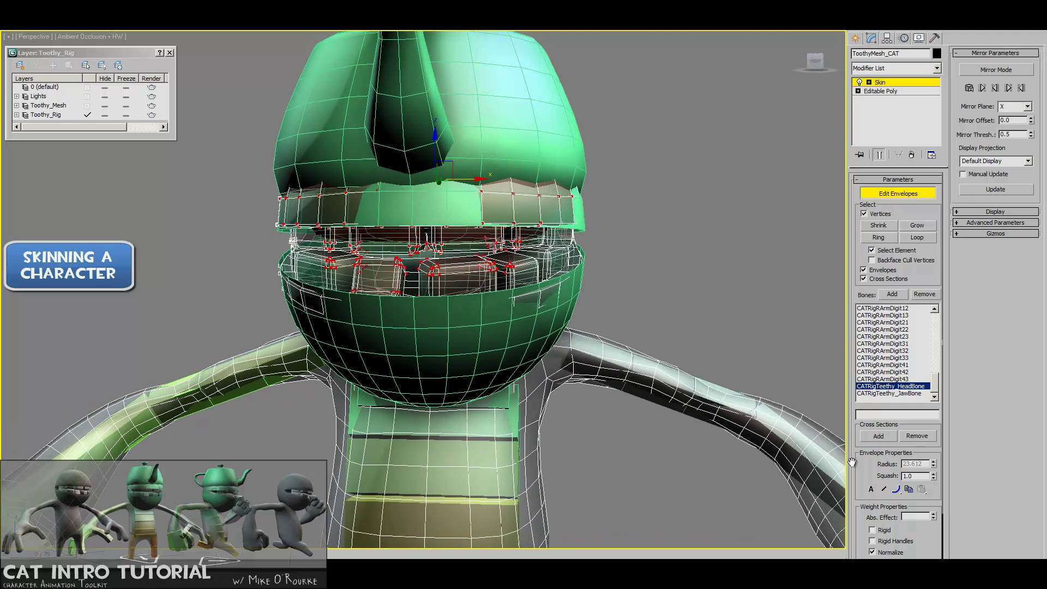
{"action": "scroll", "coordinate": [855, 404], "scroll_direction": "down", "scroll_amount": 3}
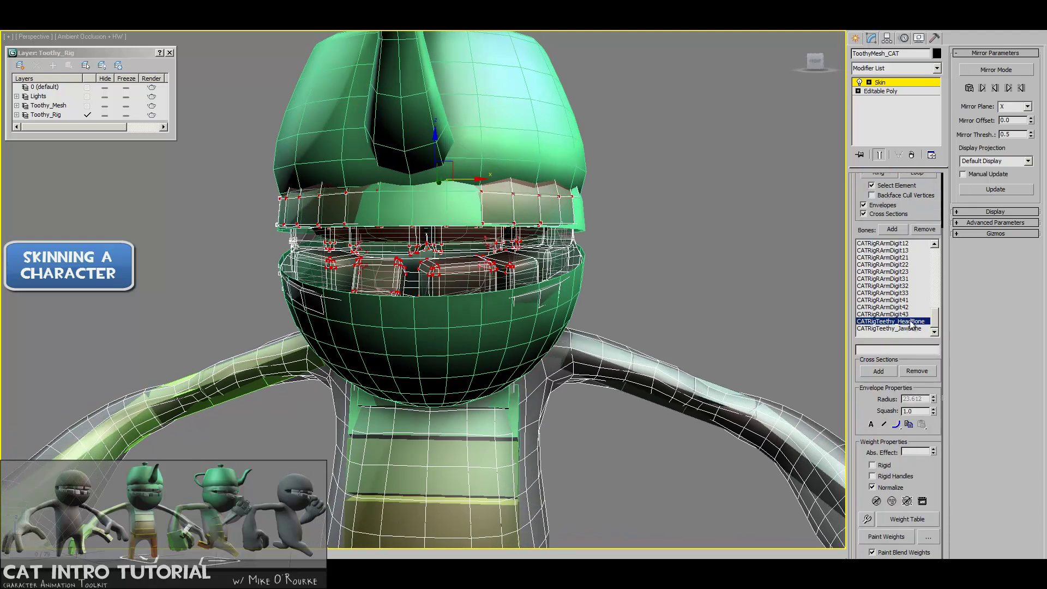
{"action": "middle_click_drag", "start_coordinate": [681, 308], "coordinate": [652, 311], "text": "alt"}
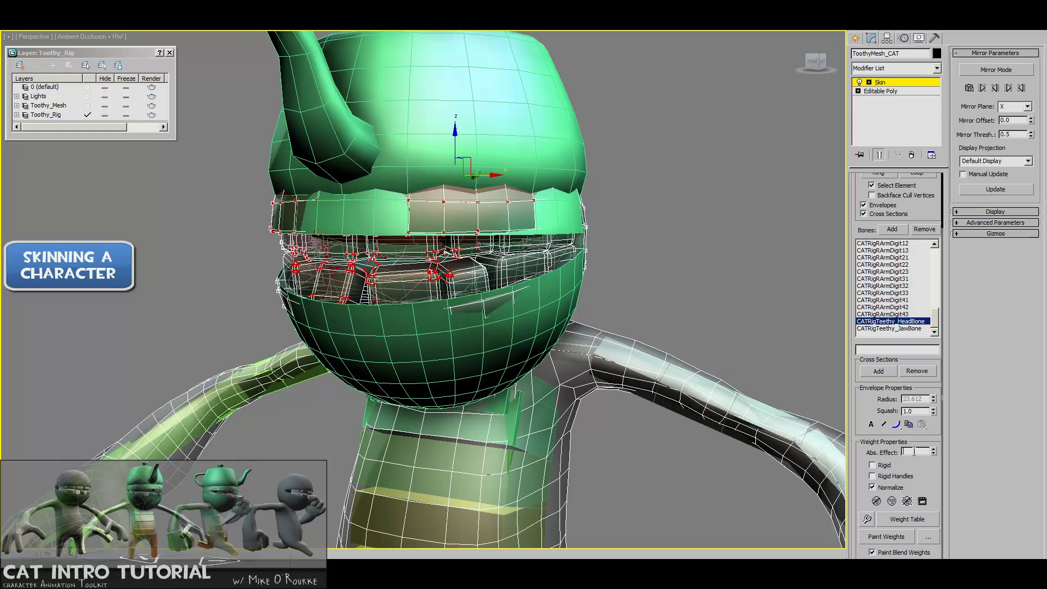
{"action": "key", "text": "Return"}
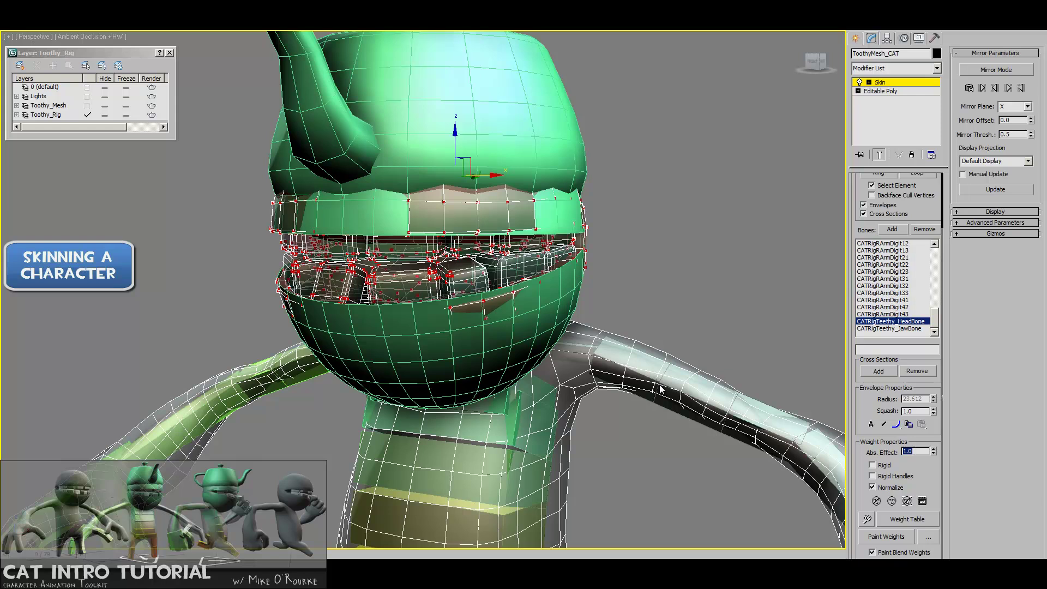
Step: With the jaw bone active, select the lower teeth elements without the head and set their absolute effect to 1.0
{"action": "middle_click_drag", "start_coordinate": [637, 281], "coordinate": [575, 313], "text": "alt"}
{"action": "left_click", "coordinate": [464, 294]}
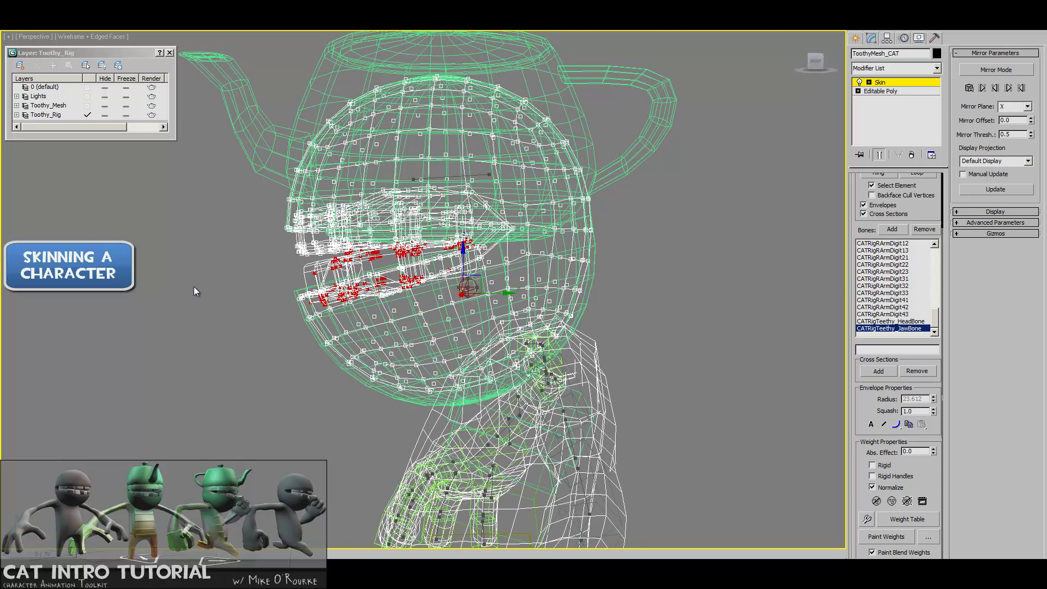
{"action": "left_click_drag", "start_coordinate": [363, 305], "coordinate": [481, 342]}
{"action": "left_click", "coordinate": [281, 263]}
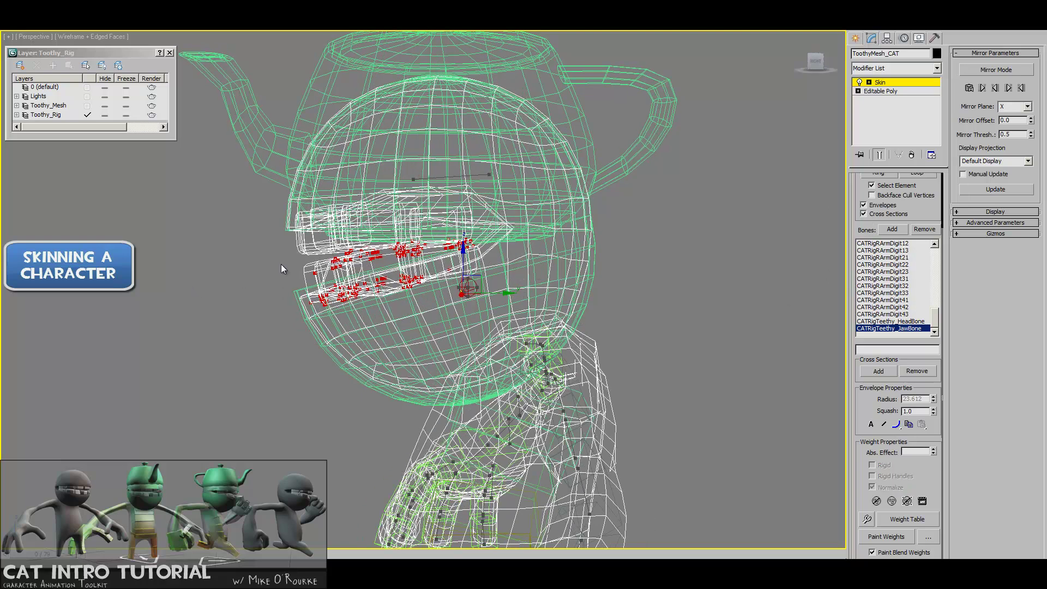
{"action": "left_click_drag", "start_coordinate": [282, 260], "coordinate": [456, 327]}
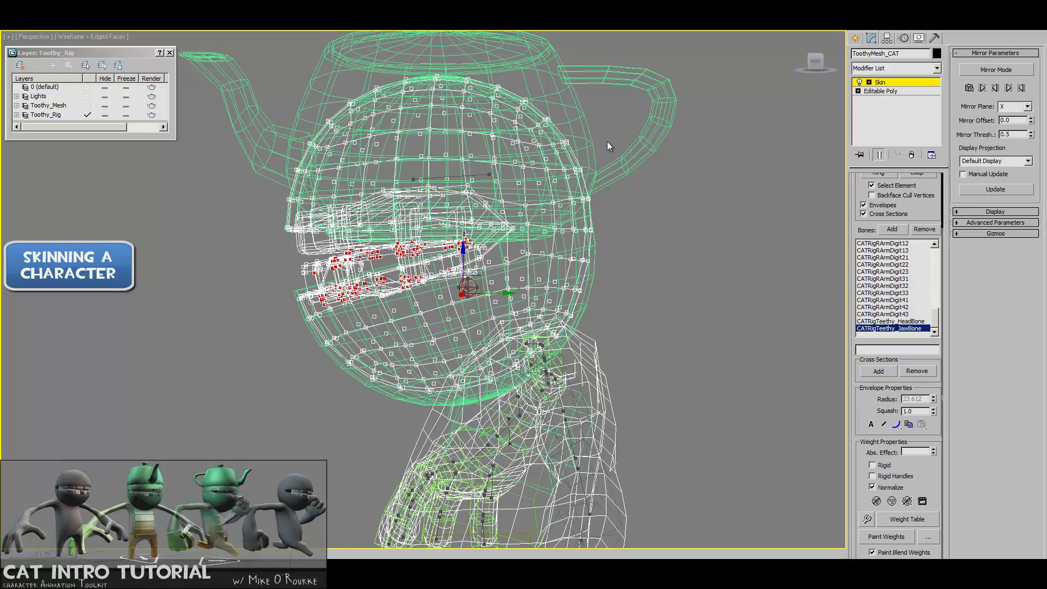
{"action": "left_click", "coordinate": [550, 255]}
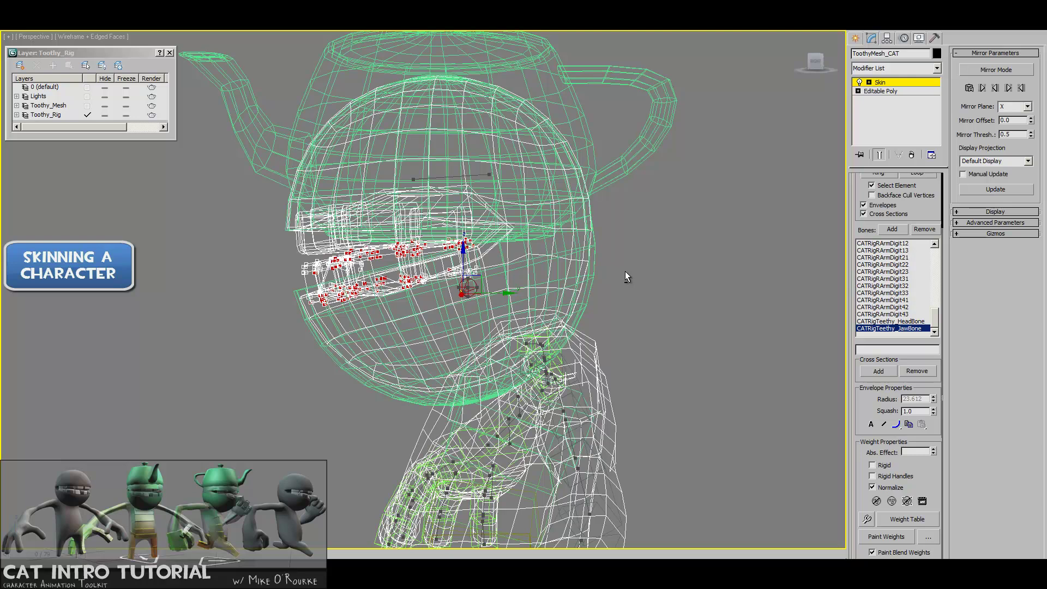
{"action": "key", "text": "F3"}
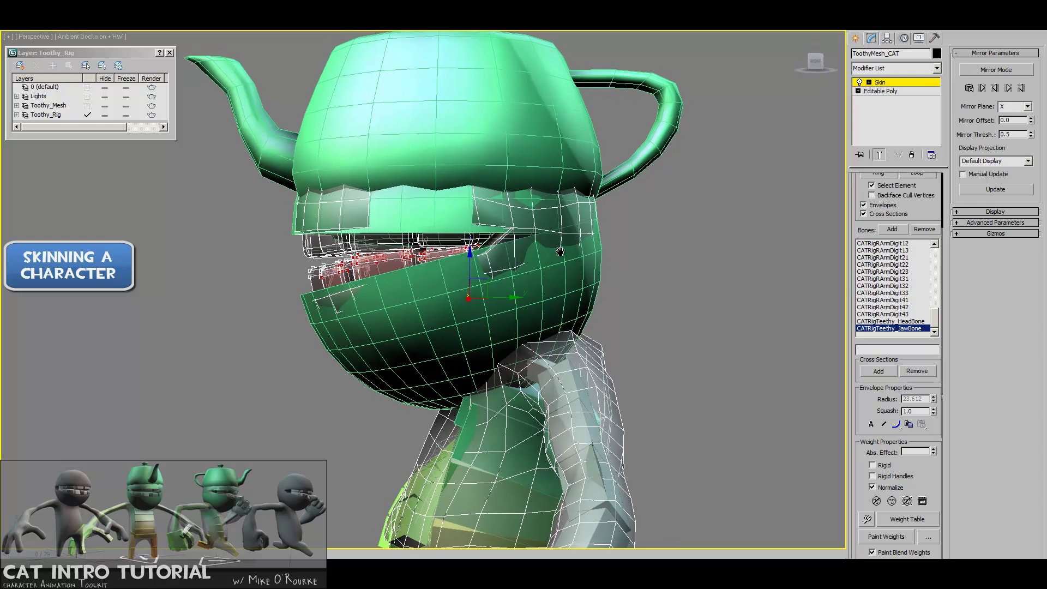
{"action": "key", "text": "F3"}
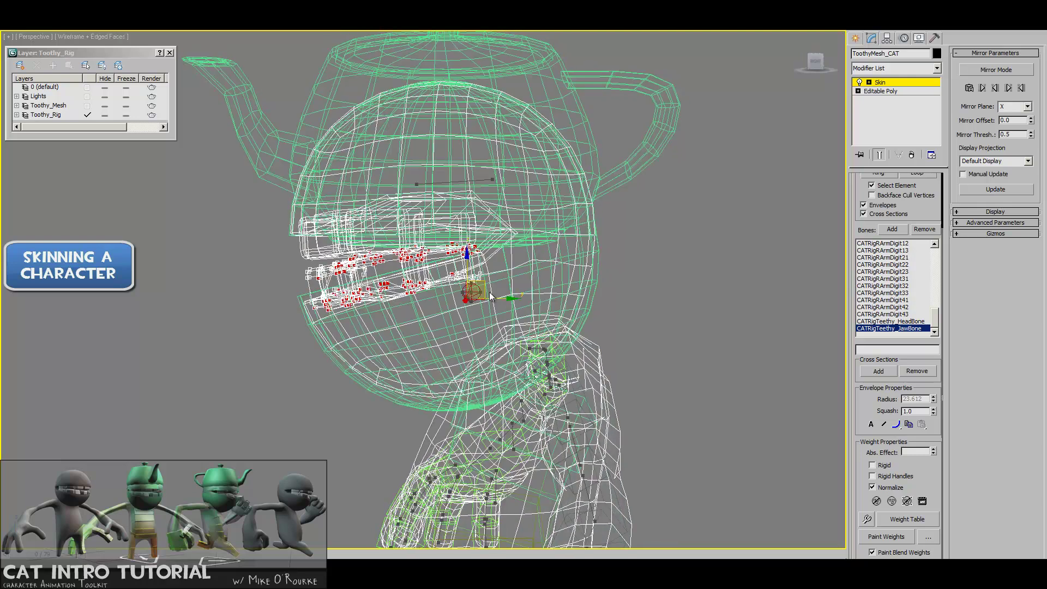
{"action": "left_click", "coordinate": [912, 451]}
{"action": "type", "text": "1"}
{"action": "key", "text": "Return"}
{"action": "left_click", "coordinate": [595, 282]}
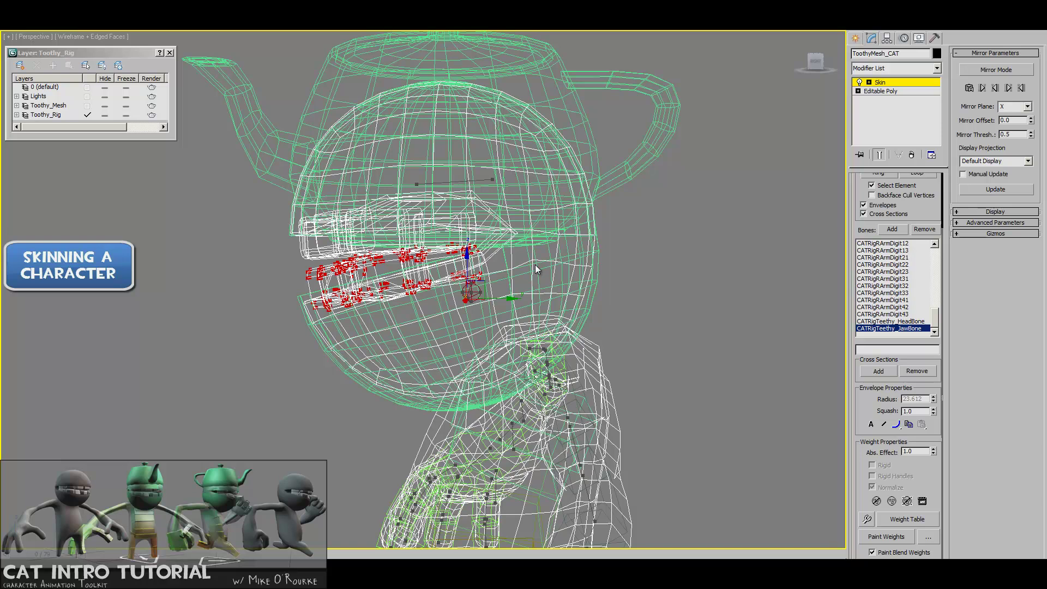
Step: Select the head element and examine the jaw bone's influence around the mouth in shaded display
{"action": "left_click_drag", "start_coordinate": [535, 262], "coordinate": [652, 346]}
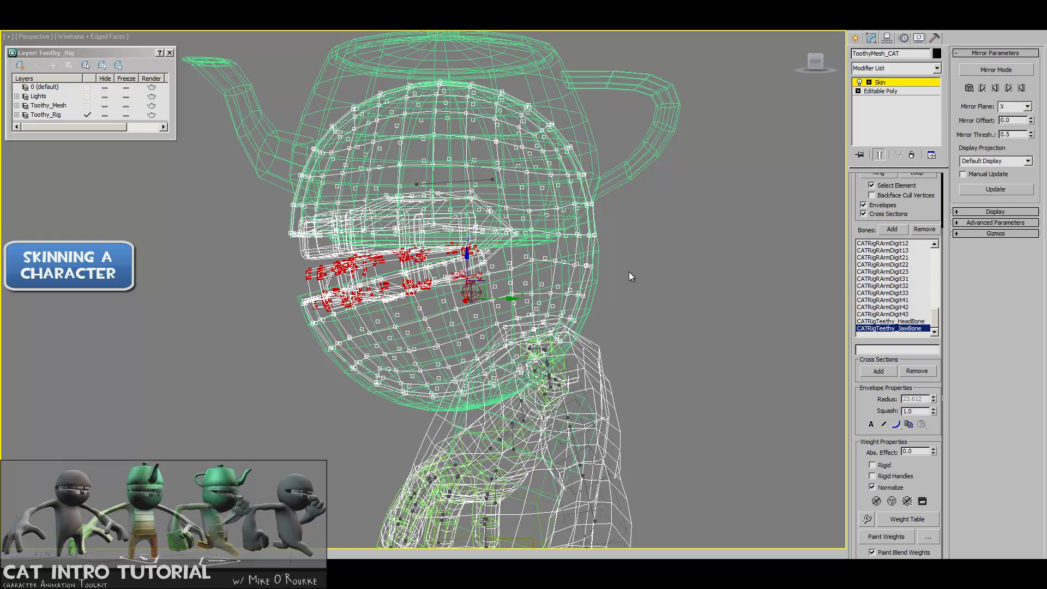
{"action": "key", "text": "F3"}
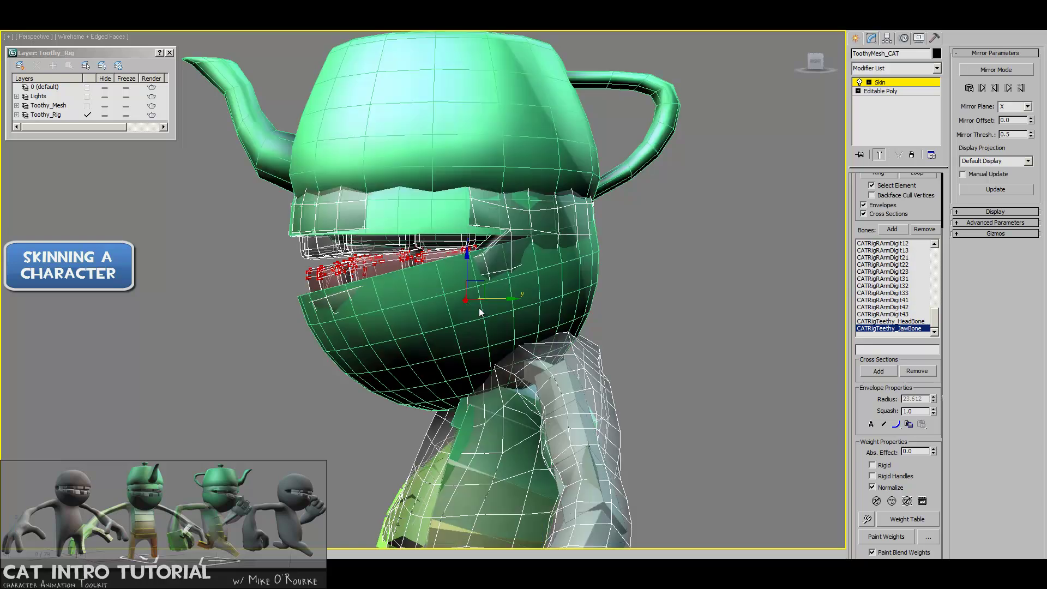
{"action": "middle_click_drag", "start_coordinate": [461, 309], "coordinate": [515, 304], "text": "alt"}
{"action": "scroll", "coordinate": [516, 304], "scroll_direction": "down", "scroll_amount": 5}
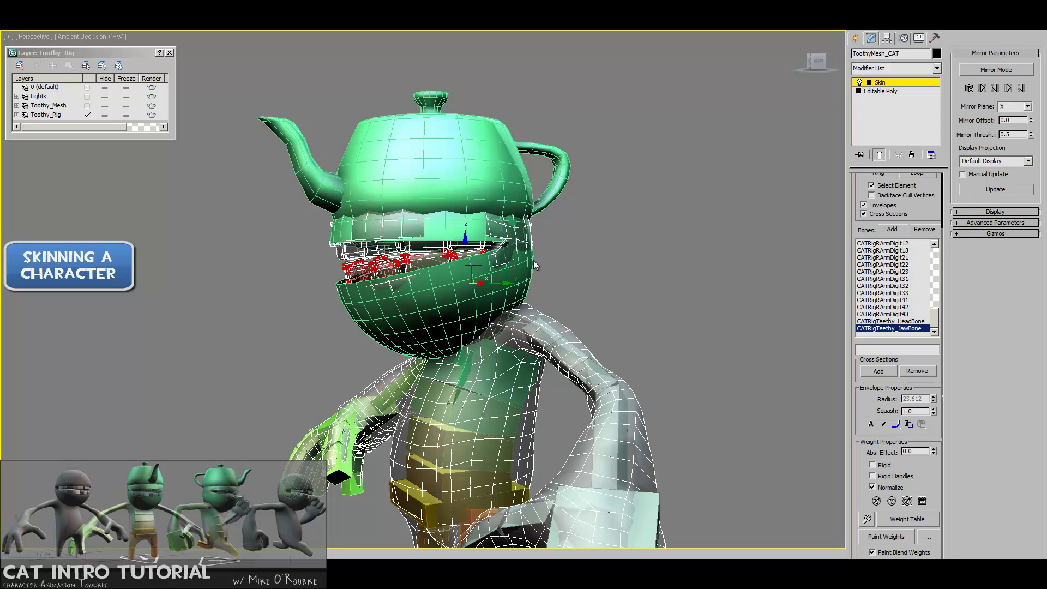
{"action": "mouse_move", "coordinate": [555, 291]}
{"action": "middle_mouse_down", "text": "alt"}
{"action": "mouse_move", "coordinate": [617, 270]}
{"action": "mouse_move", "coordinate": [506, 285]}
{"action": "mouse_move", "coordinate": [536, 295]}
{"action": "middle_mouse_up", "text": "alt"}
{"action": "key", "text": "F3"}
{"action": "scroll", "coordinate": [505, 286], "scroll_direction": "up", "scroll_amount": 2}
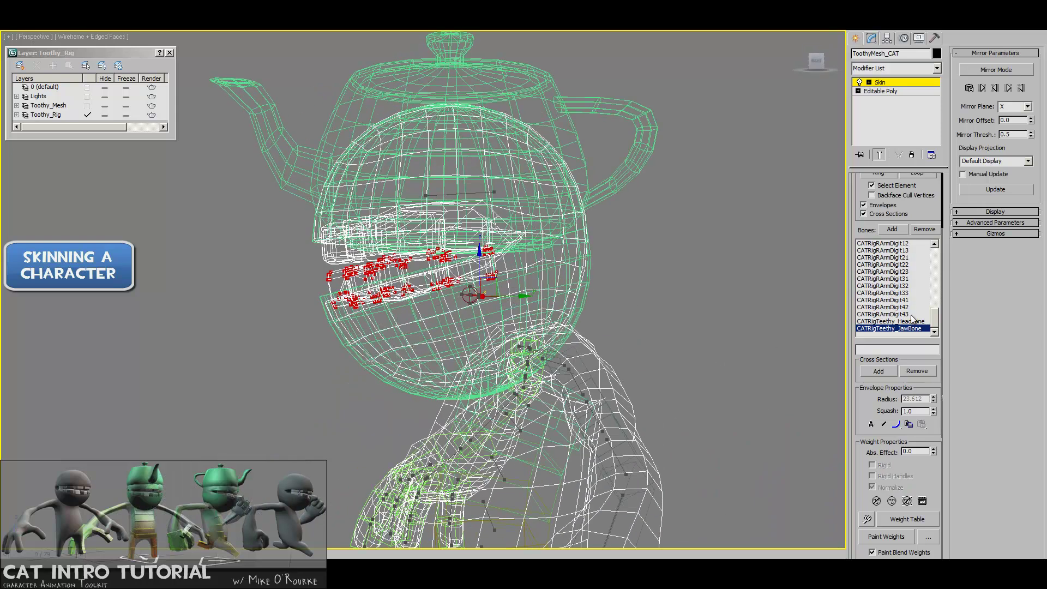
Step: Select the head element's vertices and turn off Select Element to allow picking individual vertices
{"action": "scroll", "coordinate": [889, 240], "scroll_direction": "up", "scroll_amount": 3}
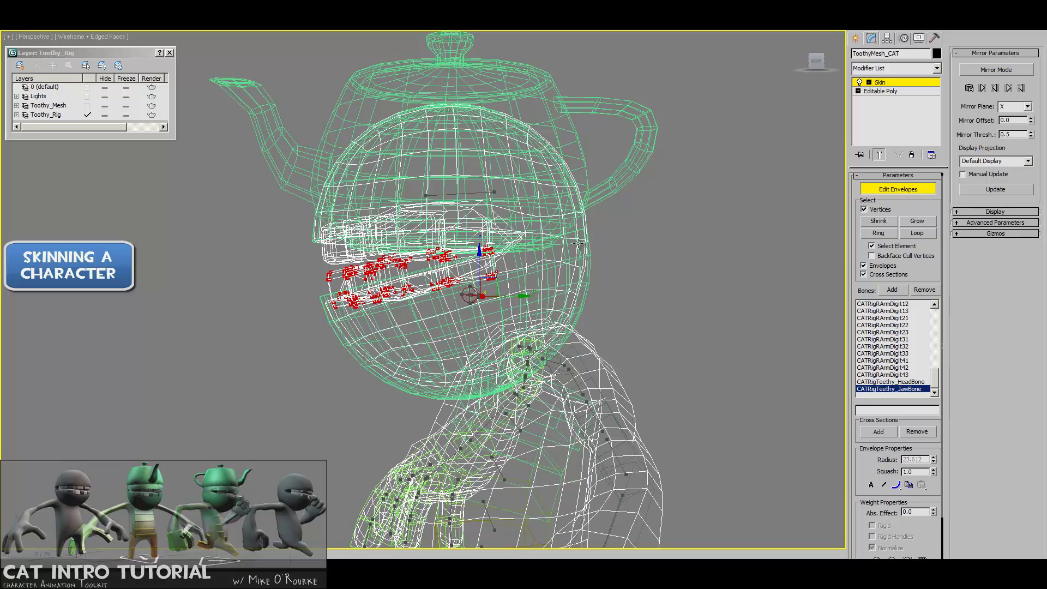
{"action": "middle_click_drag", "start_coordinate": [584, 238], "coordinate": [630, 267], "text": "alt"}
{"action": "left_click", "coordinate": [872, 246]}
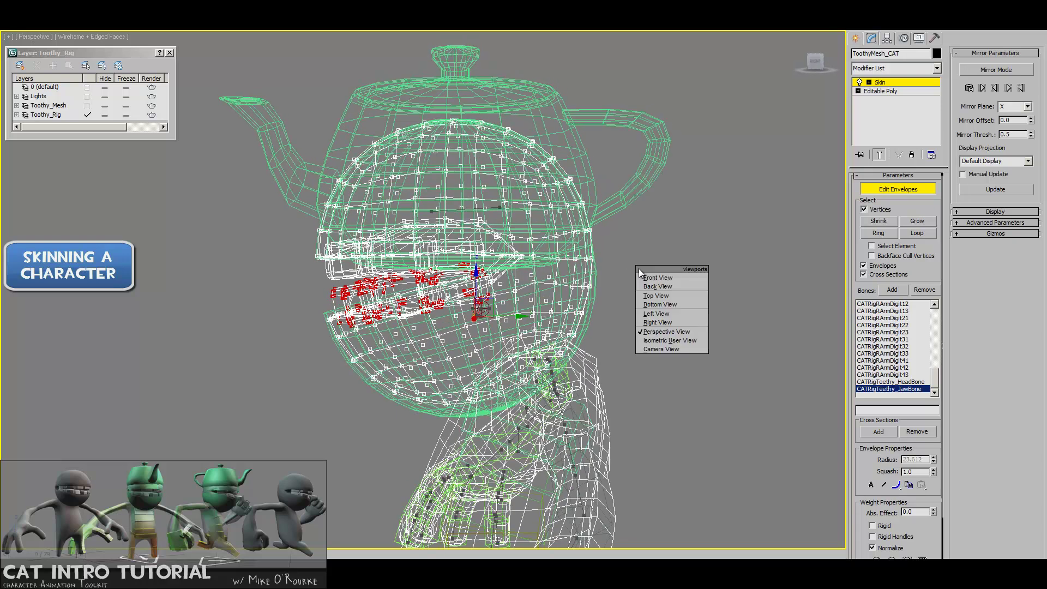
Step: In the right view, deselect the head's upper-half vertices and set the lower half's absolute effect to 1.0 for the jaw bone
{"action": "key", "text": "v"}
{"action": "key", "text": "r"}
{"action": "key", "text": "z"}
{"action": "scroll", "coordinate": [600, 263], "scroll_direction": "down", "scroll_amount": 2}
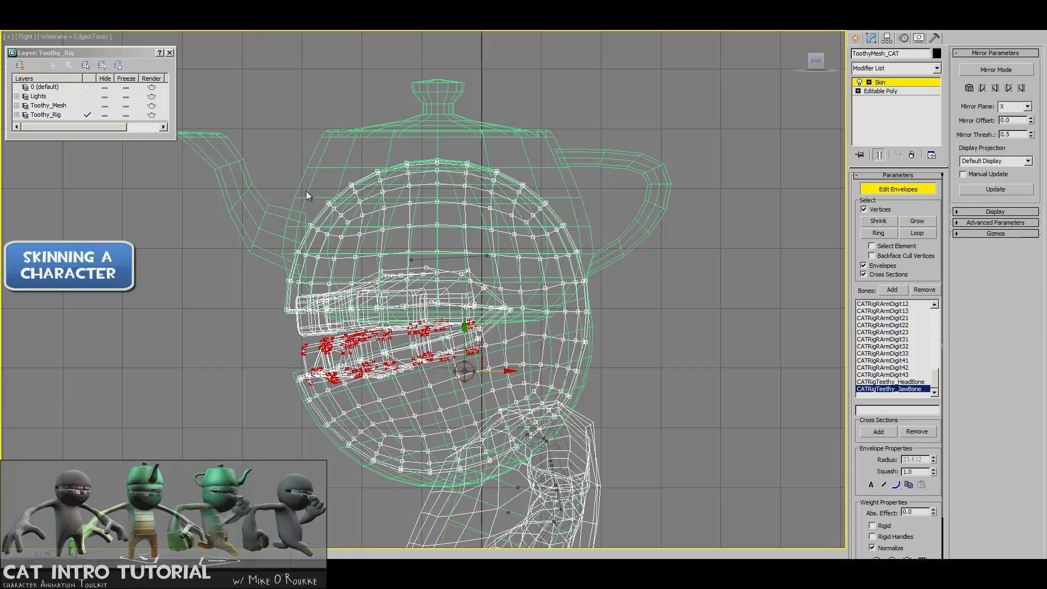
{"action": "left_click_drag", "start_coordinate": [256, 126], "coordinate": [672, 320]}
{"action": "middle_click_drag", "start_coordinate": [637, 352], "coordinate": [628, 327]}
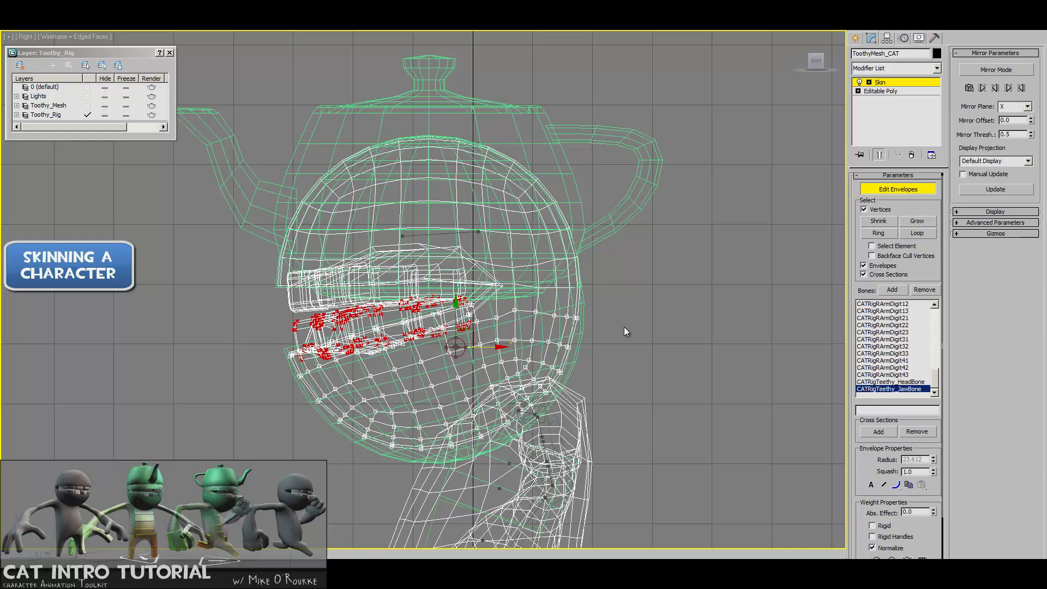
{"action": "middle_click_drag", "start_coordinate": [660, 378], "coordinate": [659, 363]}
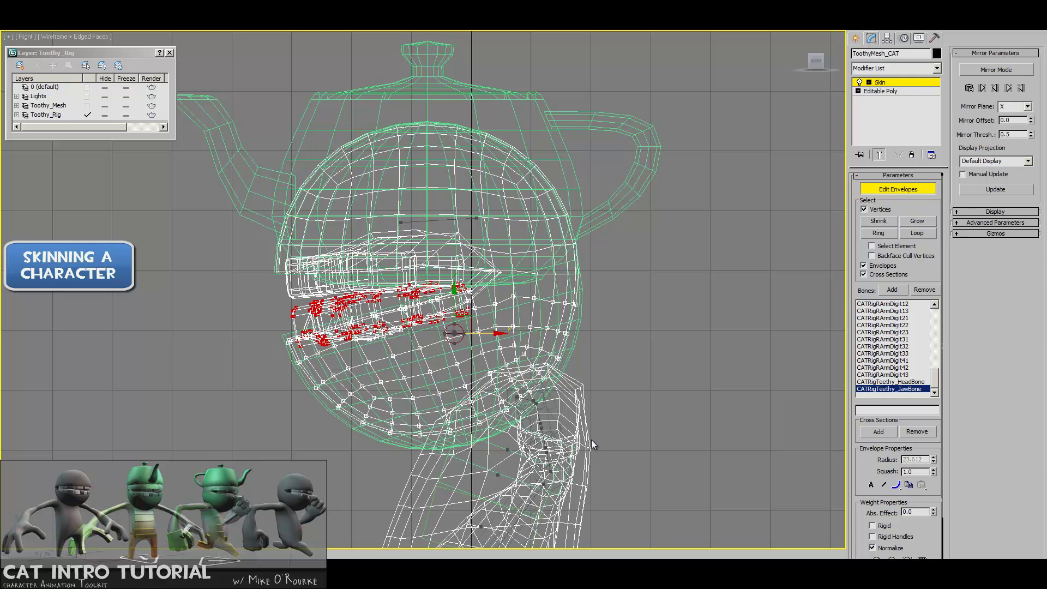
{"action": "middle_click_drag", "start_coordinate": [592, 436], "coordinate": [590, 404]}
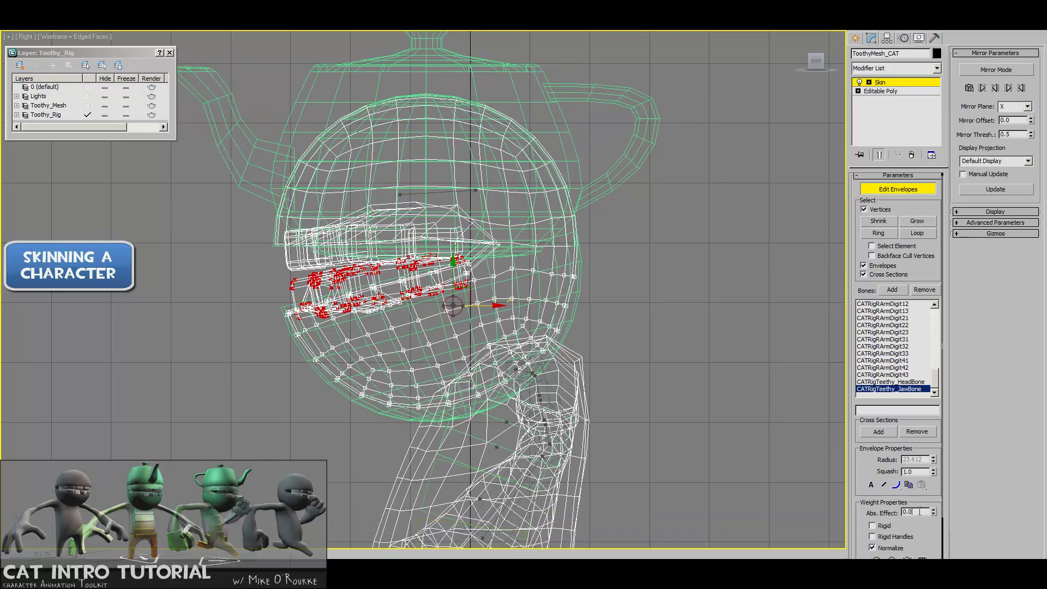
{"action": "key", "text": "Return"}
{"action": "left_click", "coordinate": [609, 304]}
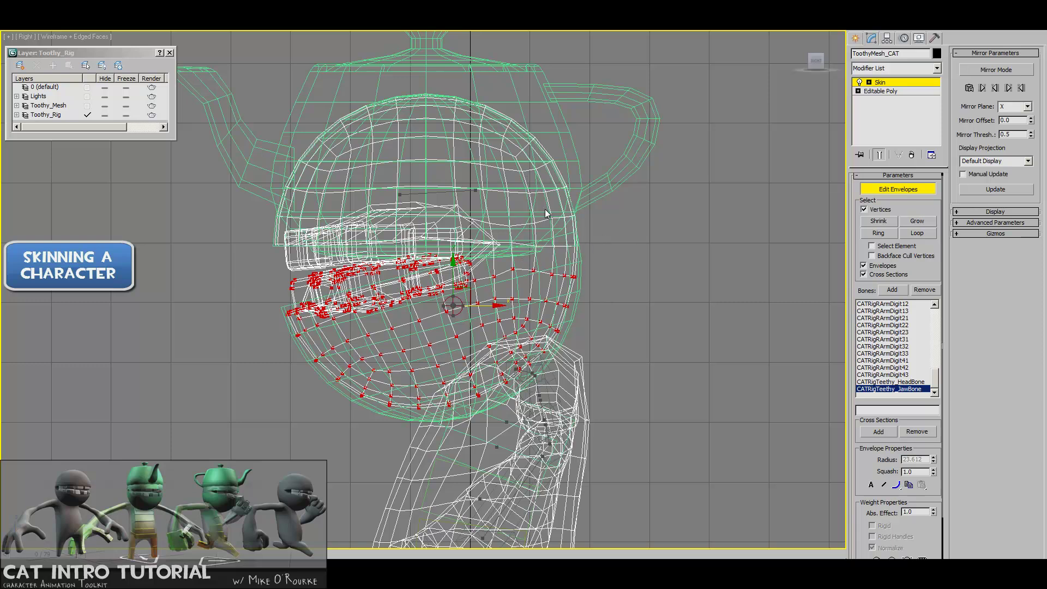
Step: With the jaw bone active, select the vertices at the back of the head around the jaw hinge and open the Weight Tool
{"action": "key", "text": "F3"}
{"action": "key", "text": "F3"}
{"action": "left_click", "coordinate": [450, 192]}
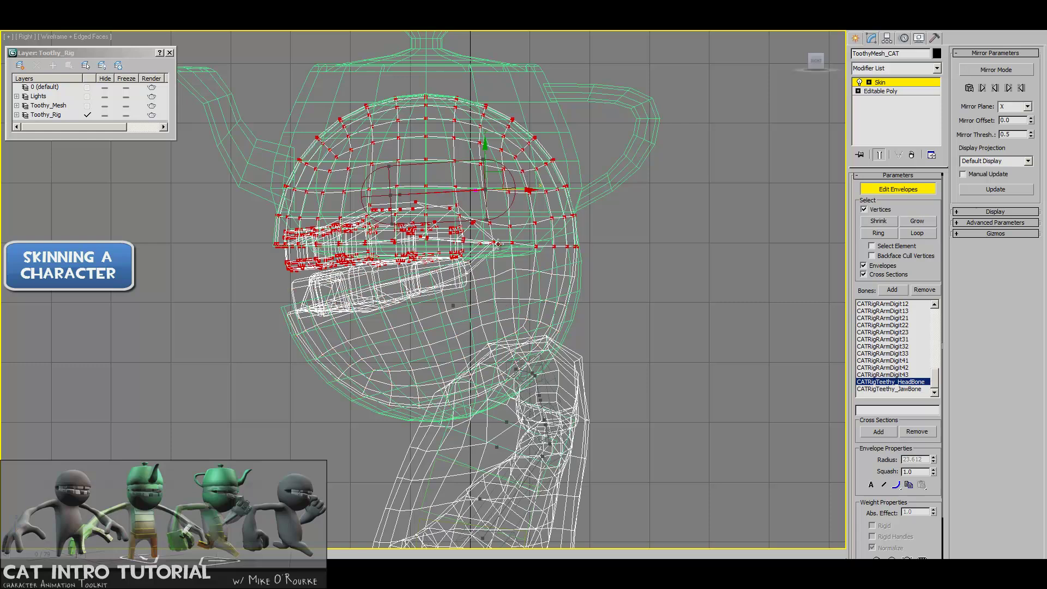
{"action": "left_click", "coordinate": [451, 308]}
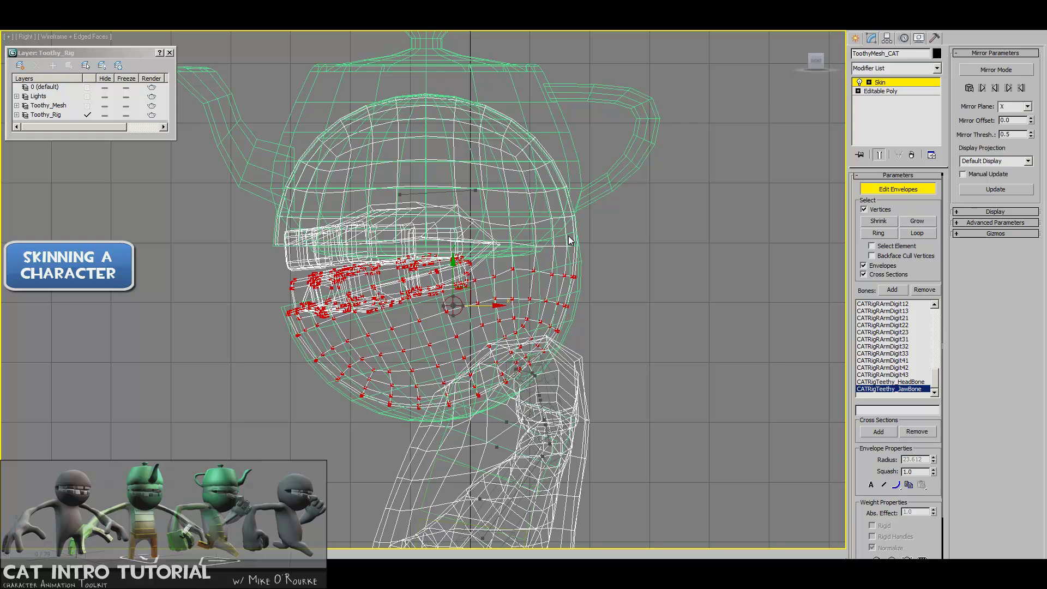
{"action": "left_click_drag", "start_coordinate": [505, 215], "coordinate": [601, 284]}
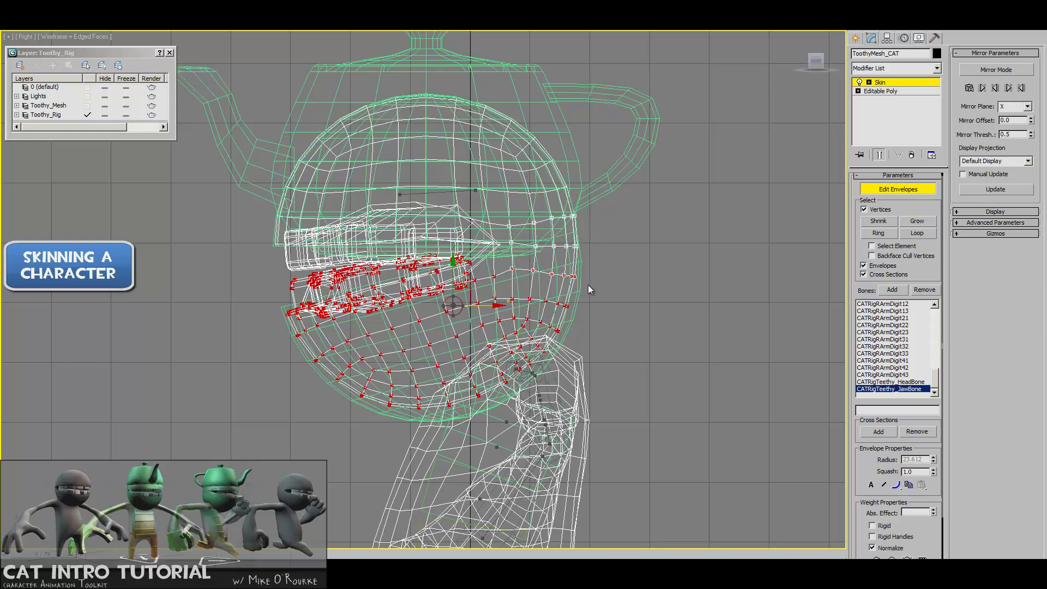
{"action": "scroll", "coordinate": [860, 358], "scroll_direction": "down", "scroll_amount": 3}
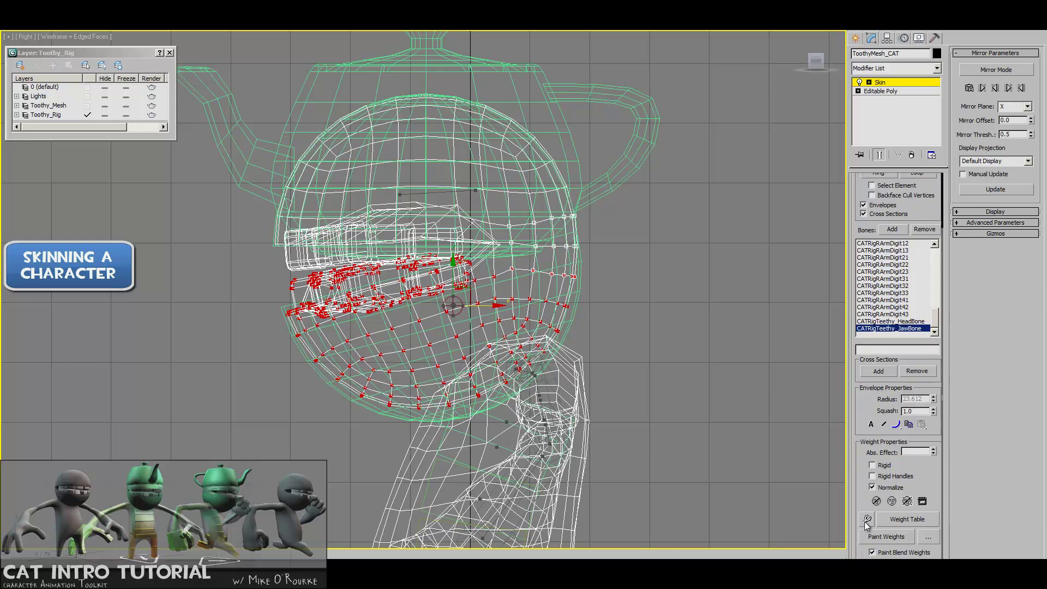
{"action": "left_click", "coordinate": [867, 520]}
{"action": "left_click_drag", "start_coordinate": [31, 30], "coordinate": [671, 166]}
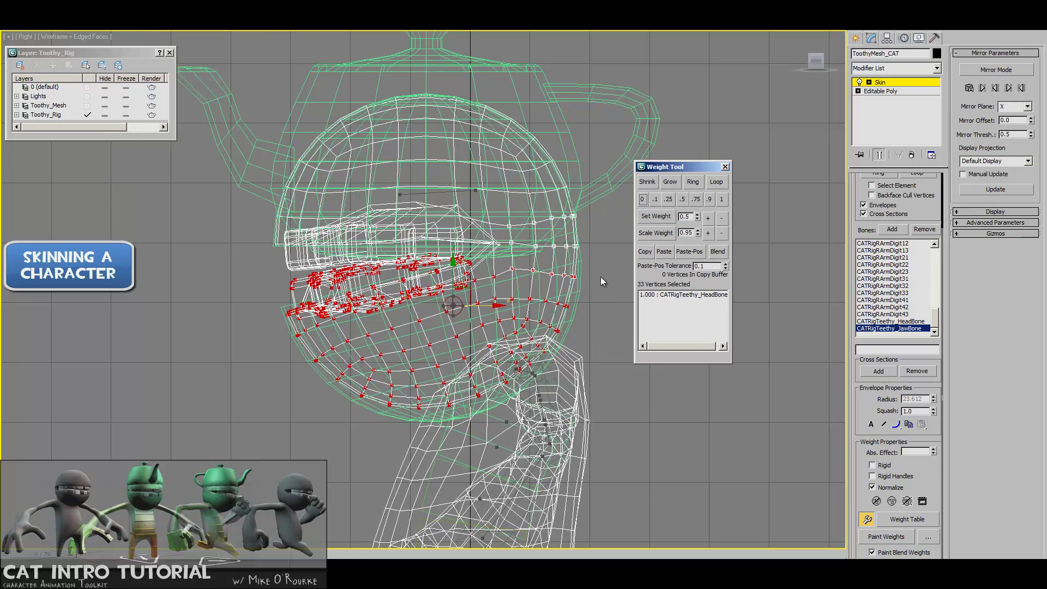
Step: Blend the weights of the selected jaw-hinge vertices repeatedly, checking the falloff for both the head and jaw bones
{"action": "left_click", "coordinate": [718, 253]}
{"action": "left_click", "coordinate": [465, 193]}
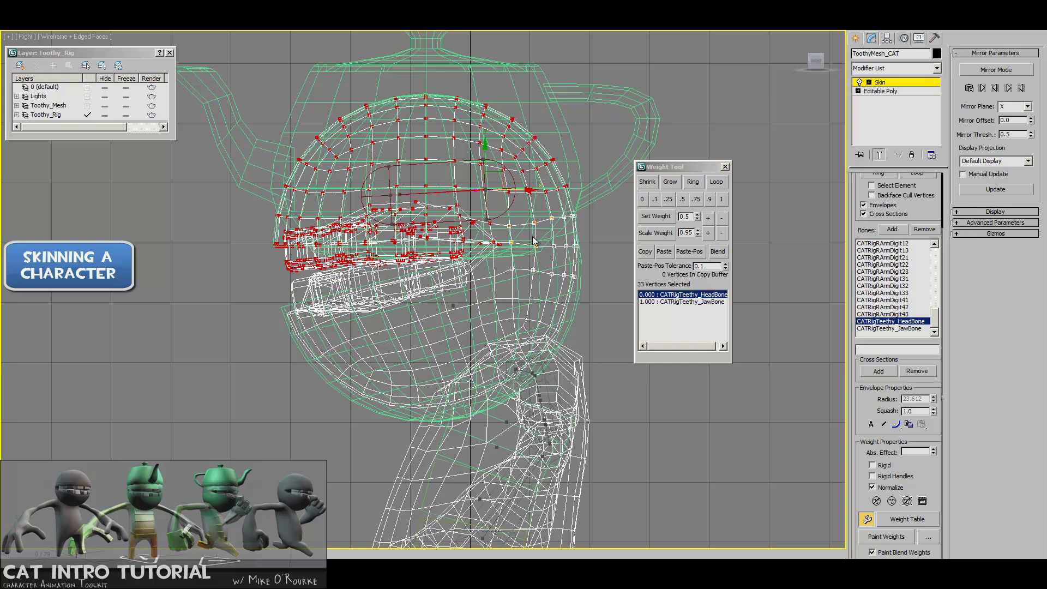
{"action": "left_click", "coordinate": [719, 252]}
{"action": "left_click", "coordinate": [719, 252]}
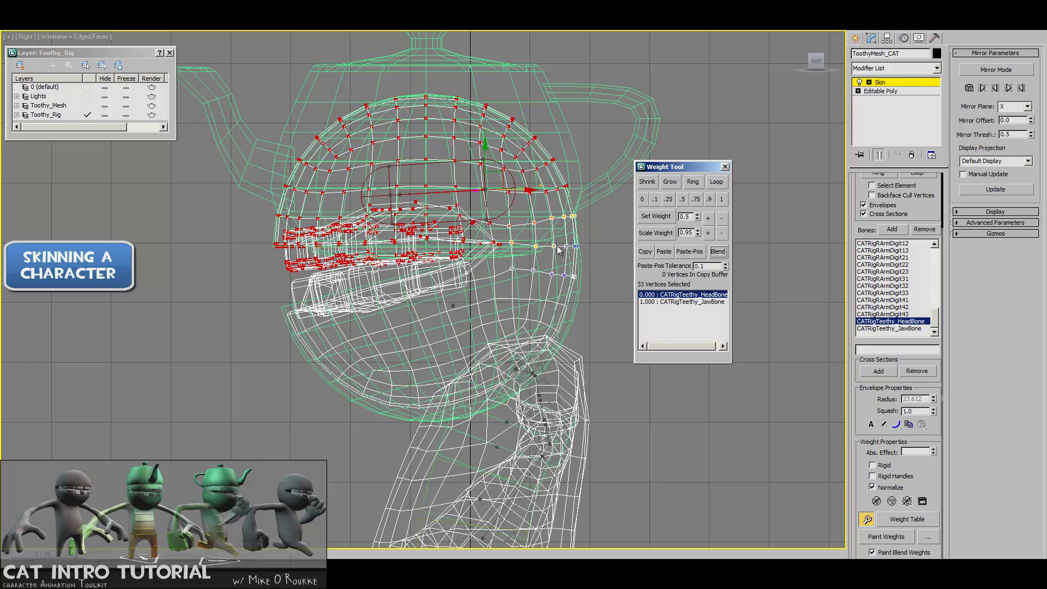
{"action": "left_click", "coordinate": [457, 305]}
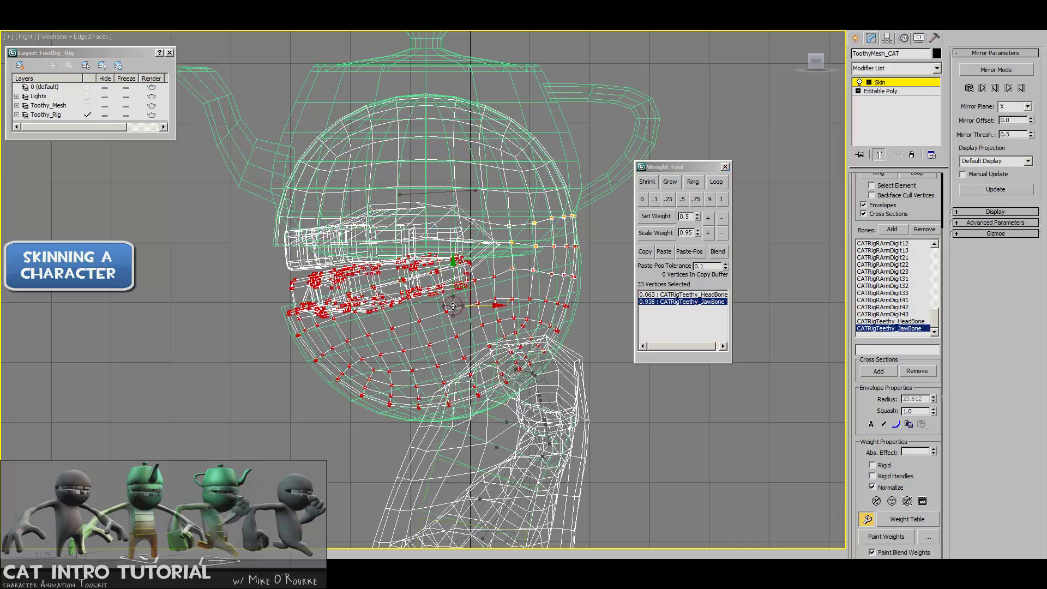
{"action": "left_click", "coordinate": [460, 194]}
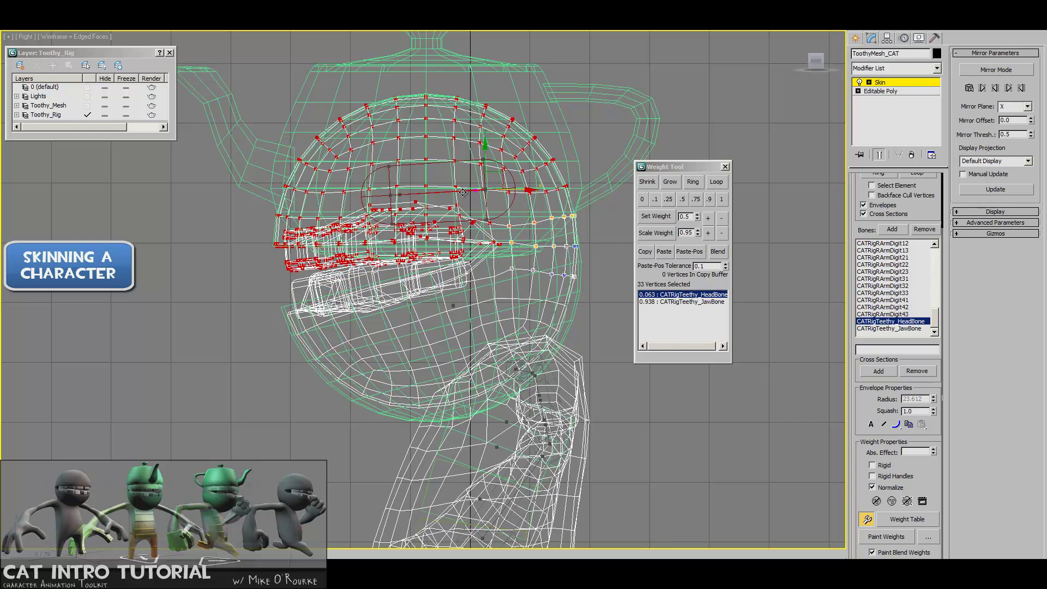
{"action": "left_click", "coordinate": [719, 252]}
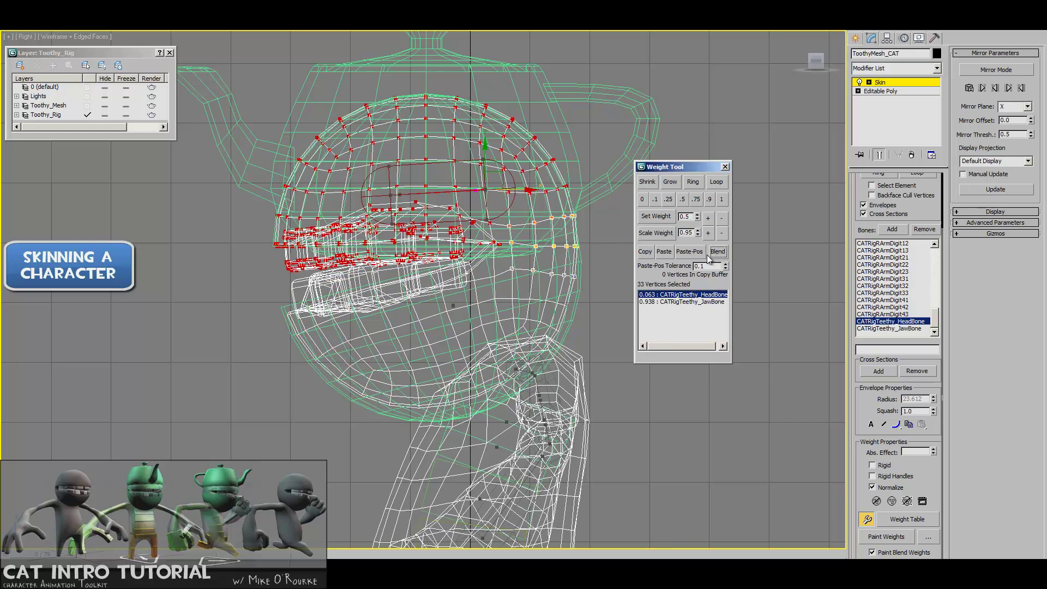
{"action": "left_click", "coordinate": [451, 307]}
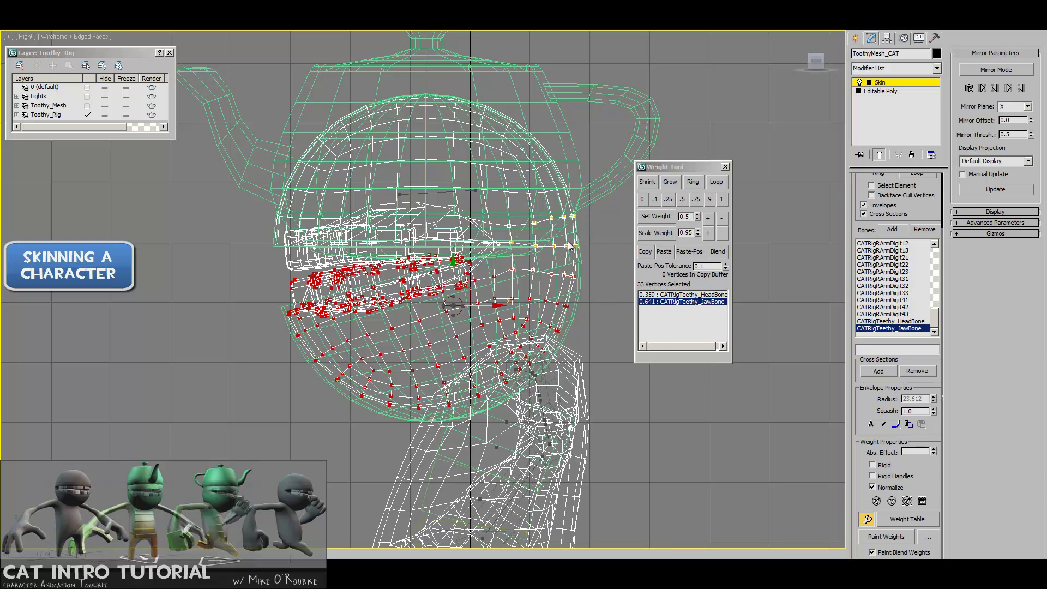
Step: Test the blended jaw deformation in shaded display by rotating the jaw bone, and cancel the rotation
{"action": "middle_click_drag", "start_coordinate": [583, 244], "coordinate": [570, 248]}
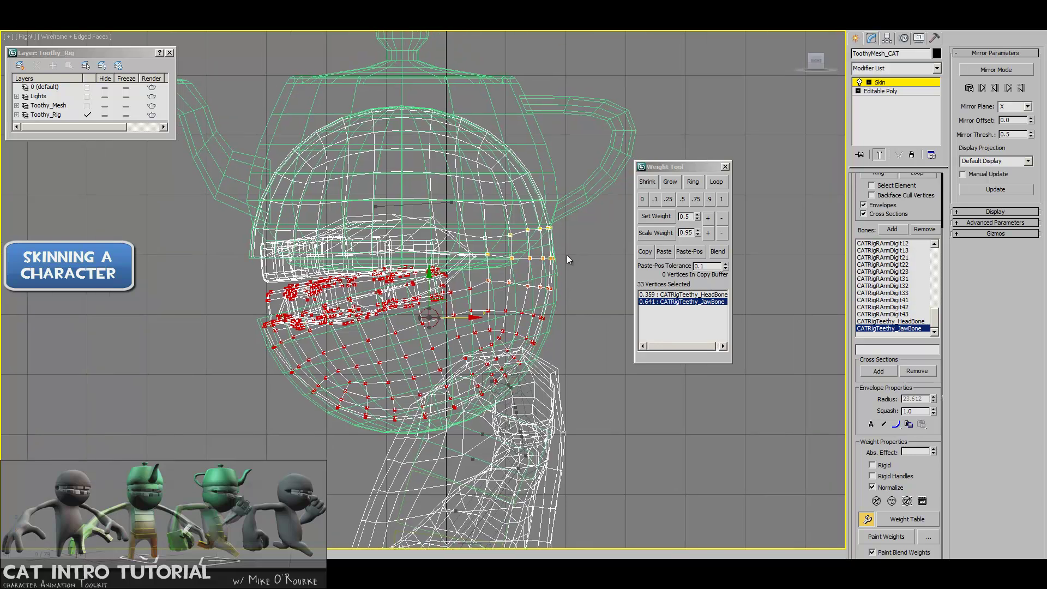
{"action": "left_click", "coordinate": [573, 300]}
{"action": "key", "text": "F3"}
{"action": "mouse_move", "coordinate": [597, 338]}
{"action": "middle_mouse_down"}
{"action": "mouse_move", "coordinate": [610, 294]}
{"action": "mouse_move", "coordinate": [588, 296]}
{"action": "middle_mouse_up"}
{"action": "left_click", "coordinate": [475, 310]}
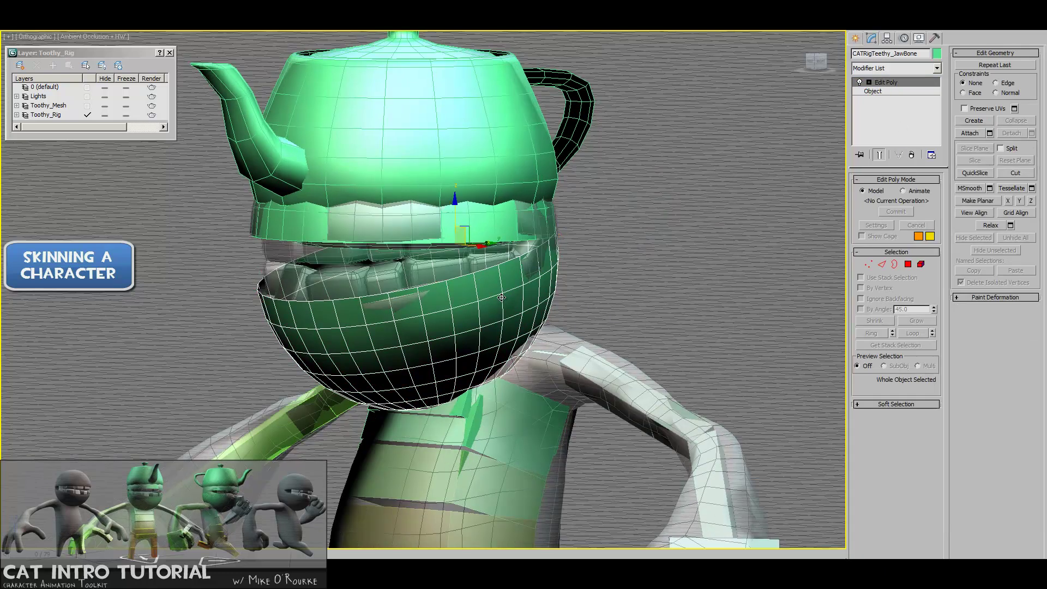
{"action": "key", "text": "e"}
{"action": "right_click", "coordinate": [457, 277]}
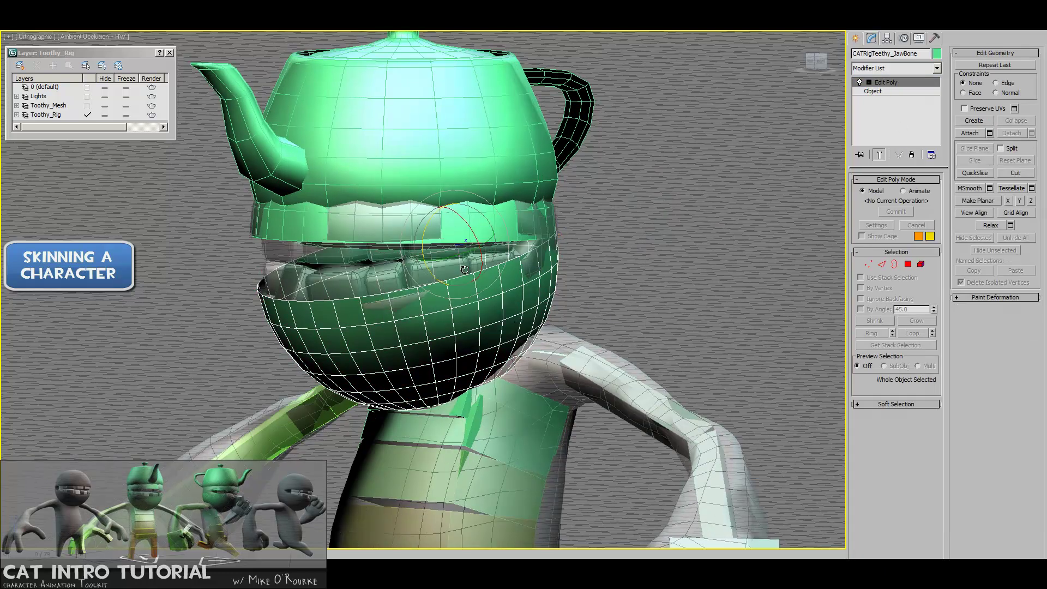
{"action": "mouse_move", "coordinate": [423, 244]}
{"action": "left_mouse_down"}
{"action": "mouse_move", "coordinate": [421, 229]}
{"action": "mouse_move", "coordinate": [425, 246]}
{"action": "mouse_move", "coordinate": [425, 238]}
{"action": "left_mouse_up"}
{"action": "middle_click_drag", "start_coordinate": [424, 238], "coordinate": [506, 280], "text": "alt"}
{"action": "left_click", "coordinate": [547, 290]}
{"action": "key", "text": "ctrl+r"}
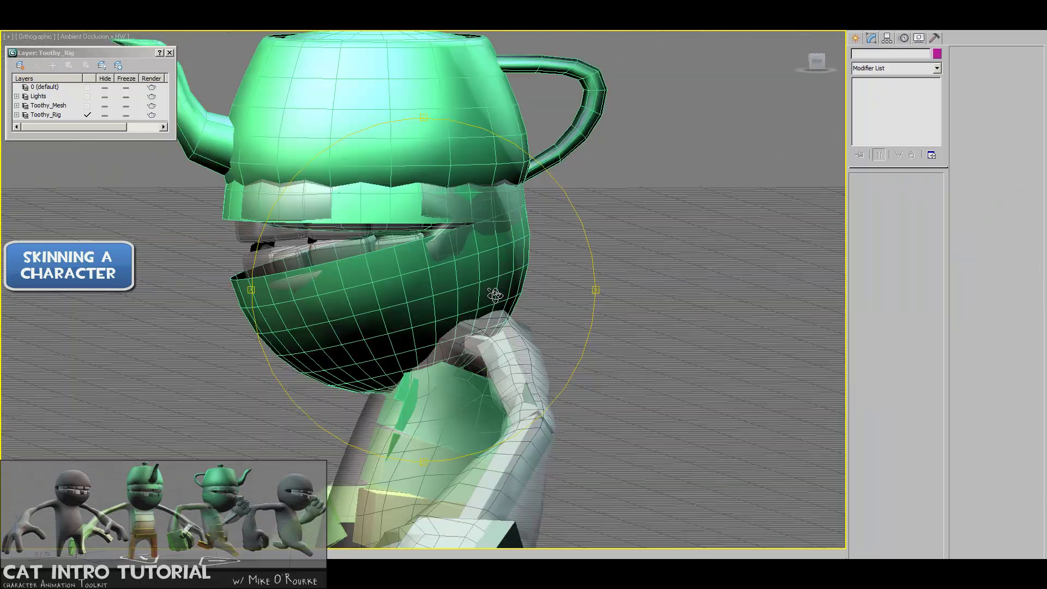
Step: Test the head and jaw deformation in the perspective view with trial rotations and a trial move, cancelling each one
{"action": "key", "text": "p"}
{"action": "key", "text": "z"}
{"action": "middle_click_drag", "start_coordinate": [443, 312], "coordinate": [436, 261], "text": "alt"}
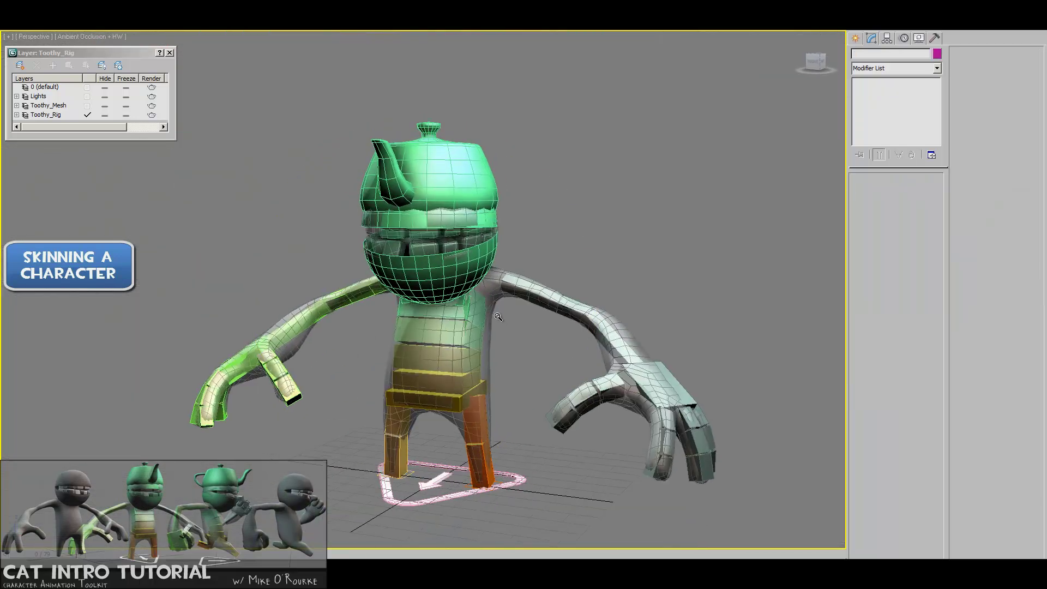
{"action": "scroll", "coordinate": [436, 256], "scroll_direction": "up", "scroll_amount": 5}
{"action": "left_click", "coordinate": [436, 256]}
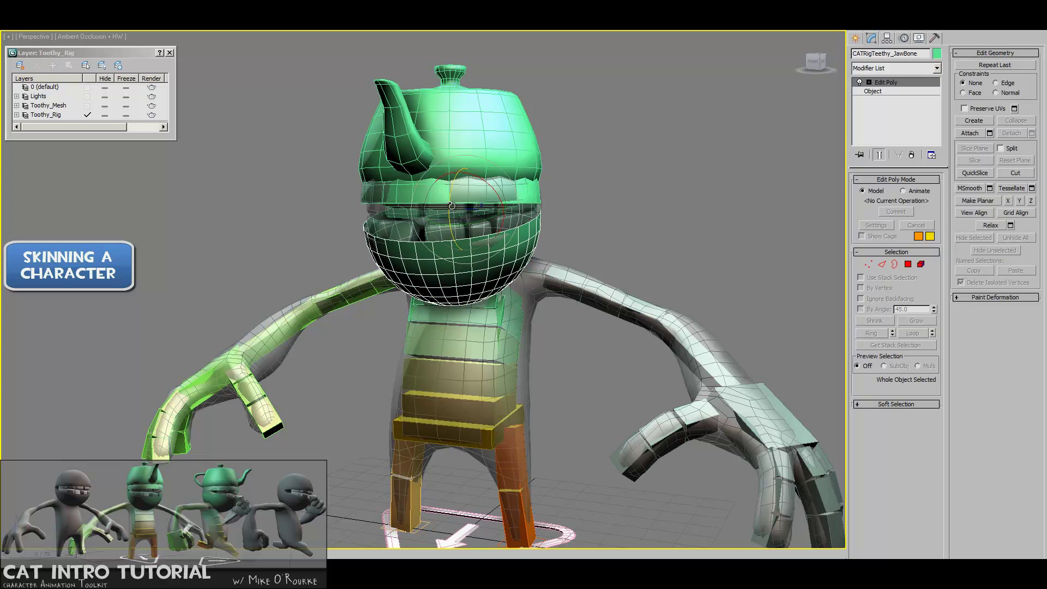
{"action": "left_click_drag", "start_coordinate": [451, 212], "coordinate": [453, 225]}
{"action": "right_click", "coordinate": [453, 225]}
{"action": "left_click_drag", "start_coordinate": [458, 128], "coordinate": [483, 80]}
{"action": "right_click", "coordinate": [484, 79]}
{"action": "key", "text": "w"}
{"action": "left_click_drag", "start_coordinate": [490, 239], "coordinate": [517, 193]}
{"action": "right_click", "coordinate": [518, 193]}
{"action": "middle_click_drag", "start_coordinate": [545, 305], "coordinate": [522, 302], "text": "alt"}
Step: Select the Toothy mesh, close the Weight Tool and resume editing the Skin envelopes
{"action": "left_click", "coordinate": [510, 277]}
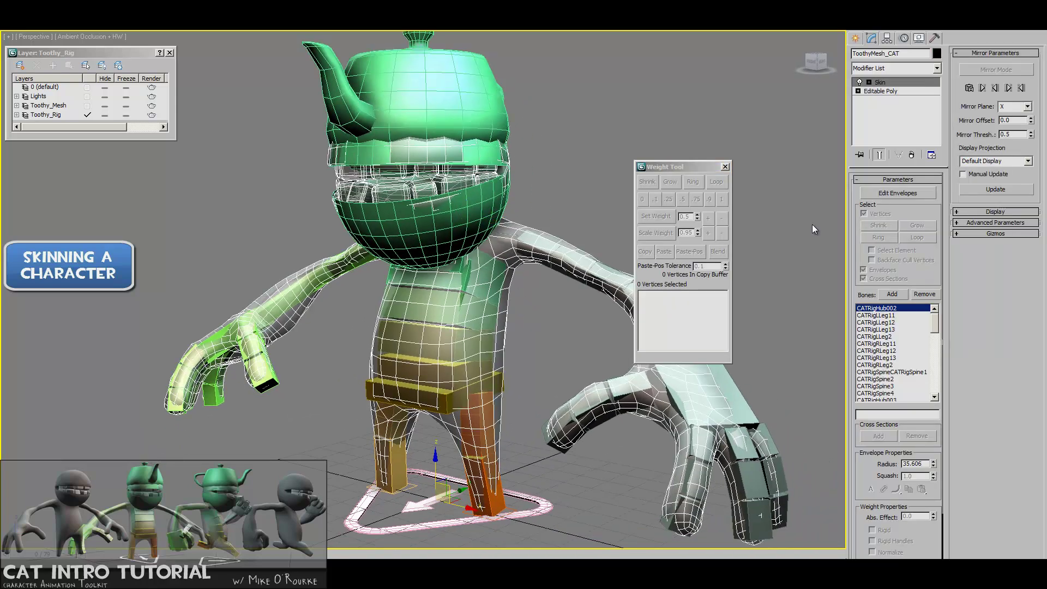
{"action": "left_click", "coordinate": [726, 166]}
{"action": "middle_click_drag", "start_coordinate": [551, 173], "coordinate": [591, 164], "text": "alt"}
{"action": "left_click", "coordinate": [889, 82]}
{"action": "middle_click_drag", "start_coordinate": [371, 313], "coordinate": [467, 295]}
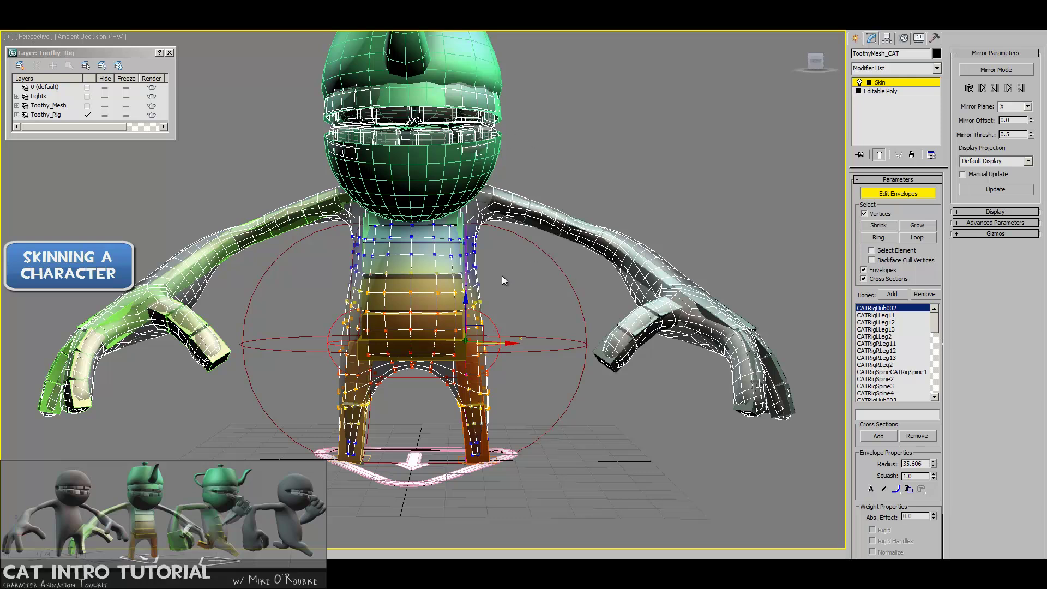
{"action": "middle_click_drag", "start_coordinate": [501, 272], "coordinate": [501, 259]}
Step: Shrink the outer envelope of CATRigHub002 at both ends to a radius of about 19
{"action": "left_click", "coordinate": [466, 211]}
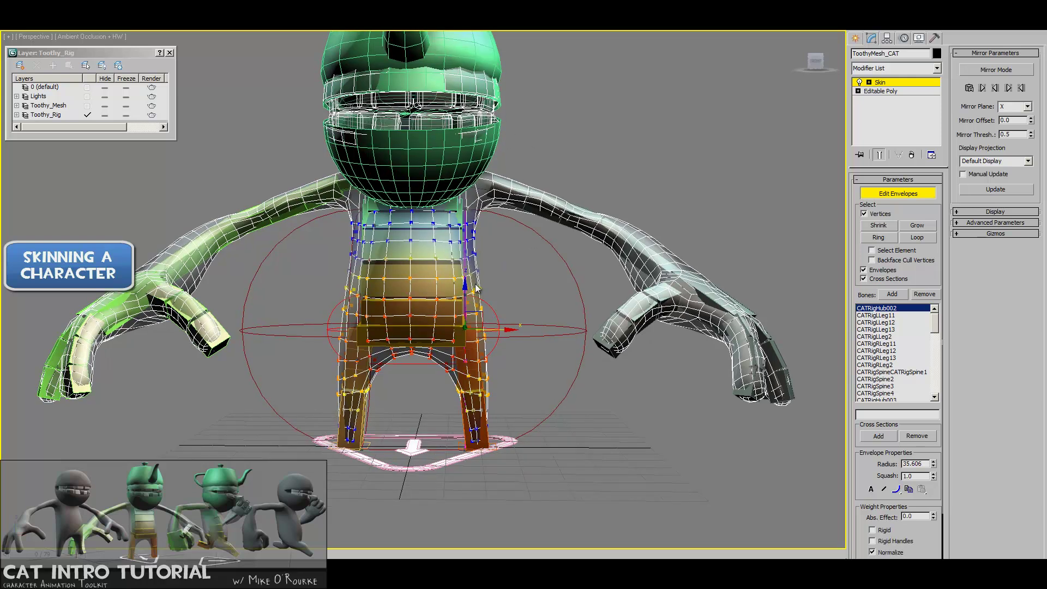
{"action": "left_click", "coordinate": [364, 448]}
{"action": "left_click_drag", "start_coordinate": [370, 432], "coordinate": [372, 378]}
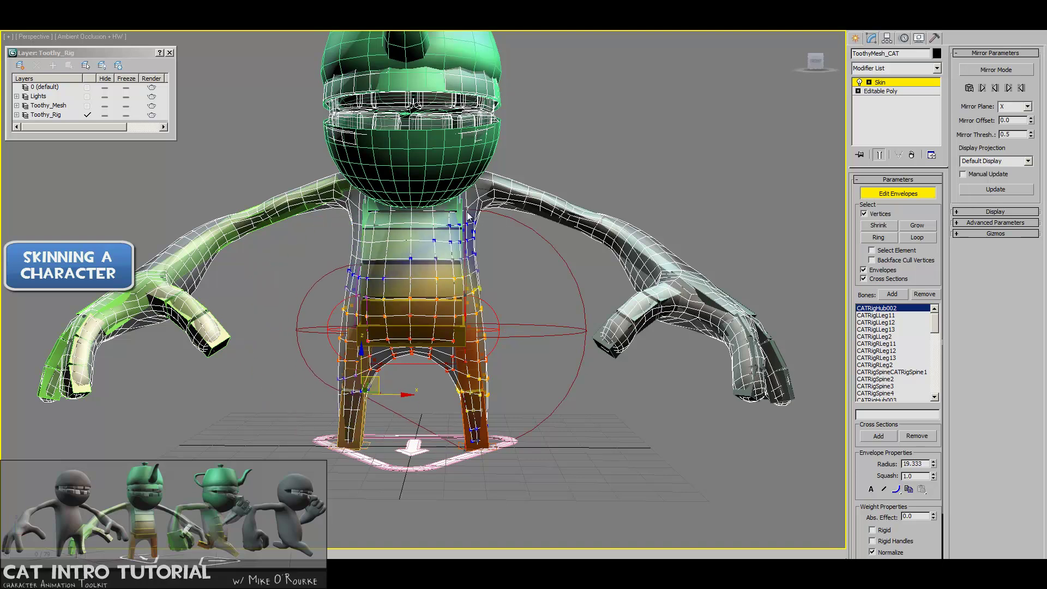
{"action": "left_click_drag", "start_coordinate": [468, 209], "coordinate": [467, 247]}
{"action": "right_click", "coordinate": [467, 246]}
{"action": "left_click_drag", "start_coordinate": [463, 452], "coordinate": [463, 396]}
{"action": "middle_click_drag", "start_coordinate": [473, 344], "coordinate": [482, 364], "text": "alt"}
{"action": "scroll", "coordinate": [483, 380], "scroll_direction": "up", "scroll_amount": 3}
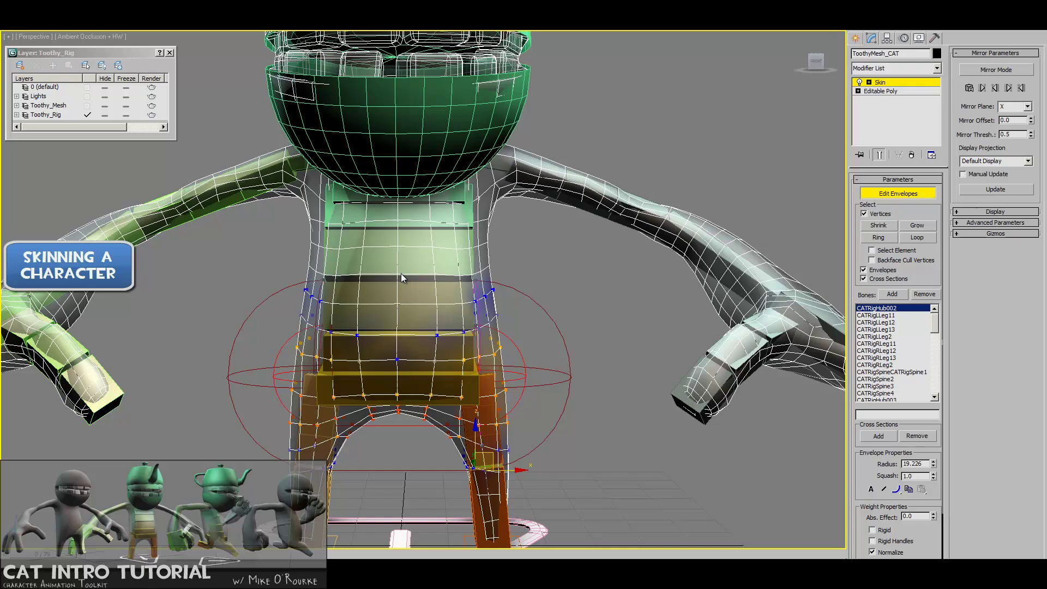
Step: Add and adjust a cross section at the middle of the CATRigHub002 envelope
{"action": "mouse_move", "coordinate": [456, 368]}
{"action": "middle_mouse_down", "text": "alt"}
{"action": "mouse_move", "coordinate": [409, 333]}
{"action": "mouse_move", "coordinate": [448, 311]}
{"action": "mouse_move", "coordinate": [458, 275]}
{"action": "mouse_move", "coordinate": [458, 387]}
{"action": "middle_mouse_up", "text": "alt"}
{"action": "left_click", "coordinate": [876, 436]}
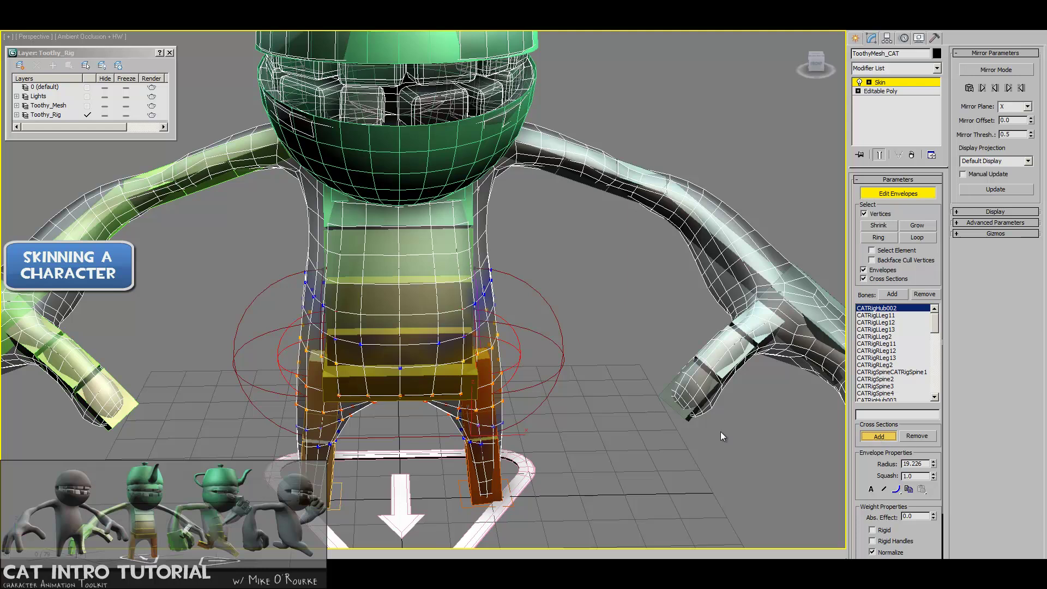
{"action": "key", "text": "F3"}
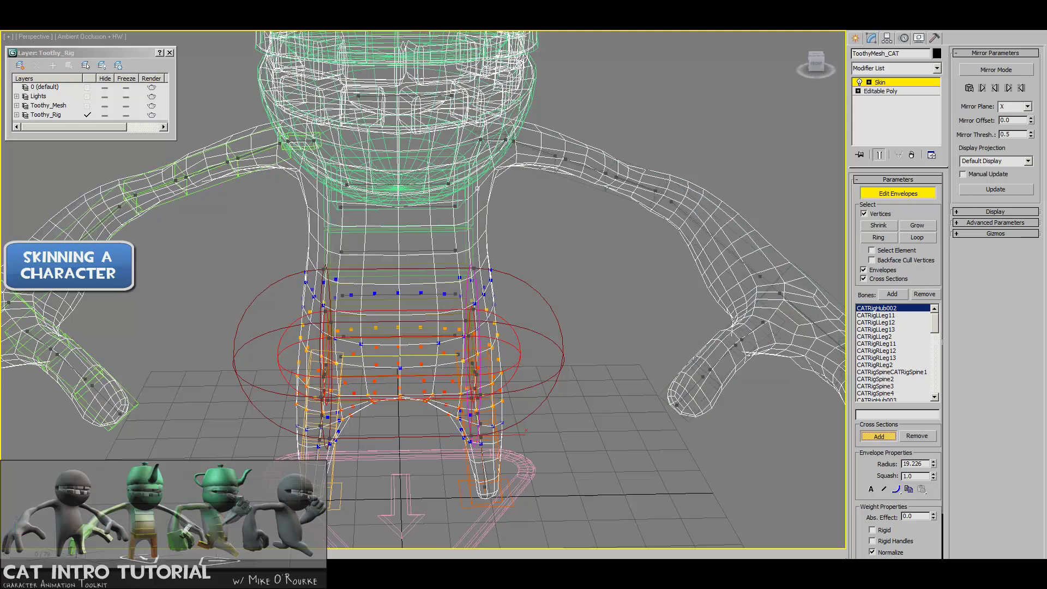
{"action": "left_click", "coordinate": [399, 356]}
{"action": "right_click", "coordinate": [424, 385]}
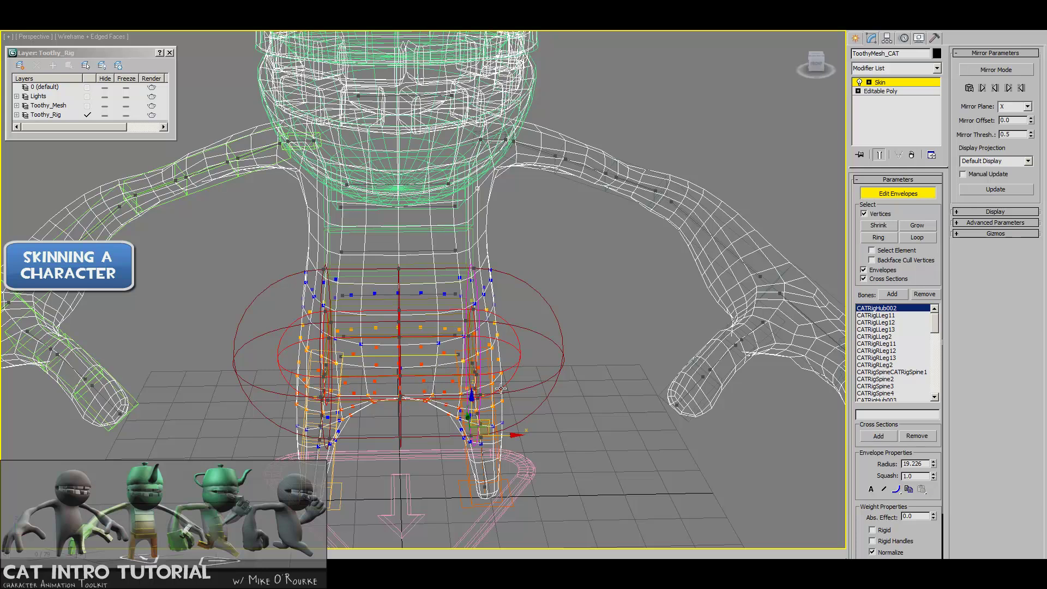
{"action": "mouse_move", "coordinate": [483, 401]}
{"action": "middle_mouse_down", "text": "alt"}
{"action": "mouse_move", "coordinate": [459, 385]}
{"action": "mouse_move", "coordinate": [466, 382]}
{"action": "mouse_move", "coordinate": [401, 396]}
{"action": "mouse_move", "coordinate": [417, 380]}
{"action": "middle_mouse_up", "text": "alt"}
{"action": "key", "text": "F3"}
{"action": "key", "text": "F3"}
{"action": "left_click", "coordinate": [375, 377]}
{"action": "left_click_drag", "start_coordinate": [398, 361], "coordinate": [383, 371]}
{"action": "key", "text": "F3"}
{"action": "mouse_move", "coordinate": [385, 372]}
{"action": "middle_mouse_down", "text": "alt"}
{"action": "mouse_move", "coordinate": [481, 353]}
{"action": "mouse_move", "coordinate": [423, 303]}
{"action": "middle_mouse_up", "text": "alt"}
Step: Select the CATRigSpine2 envelope and shrink its outer boundary at both ends to a radius of about 15
{"action": "left_click", "coordinate": [402, 288]}
{"action": "scroll", "coordinate": [512, 243], "scroll_direction": "up", "scroll_amount": 4}
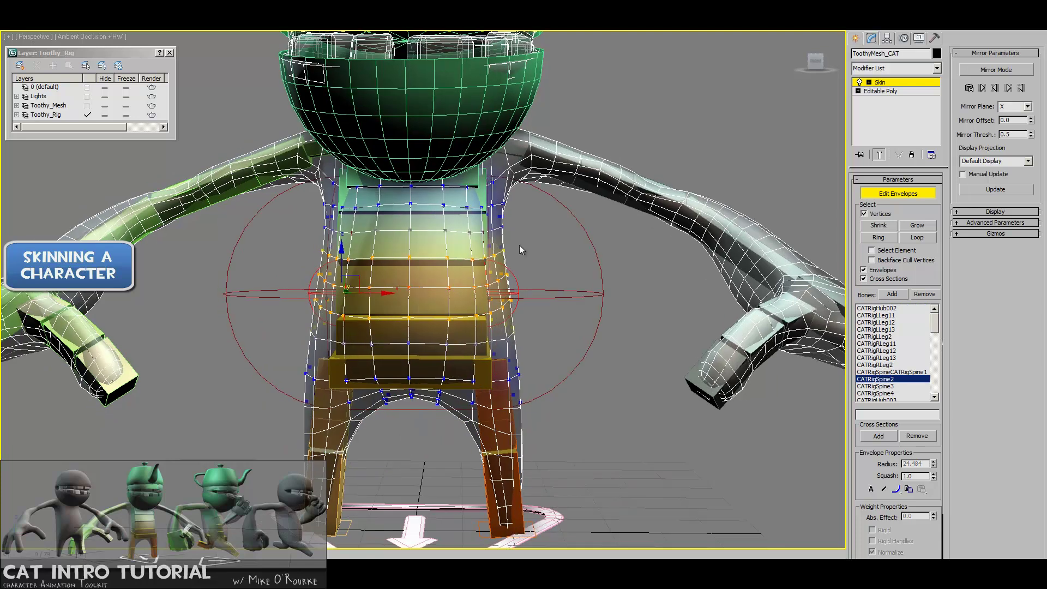
{"action": "key", "text": "F3"}
{"action": "left_click", "coordinate": [492, 216]}
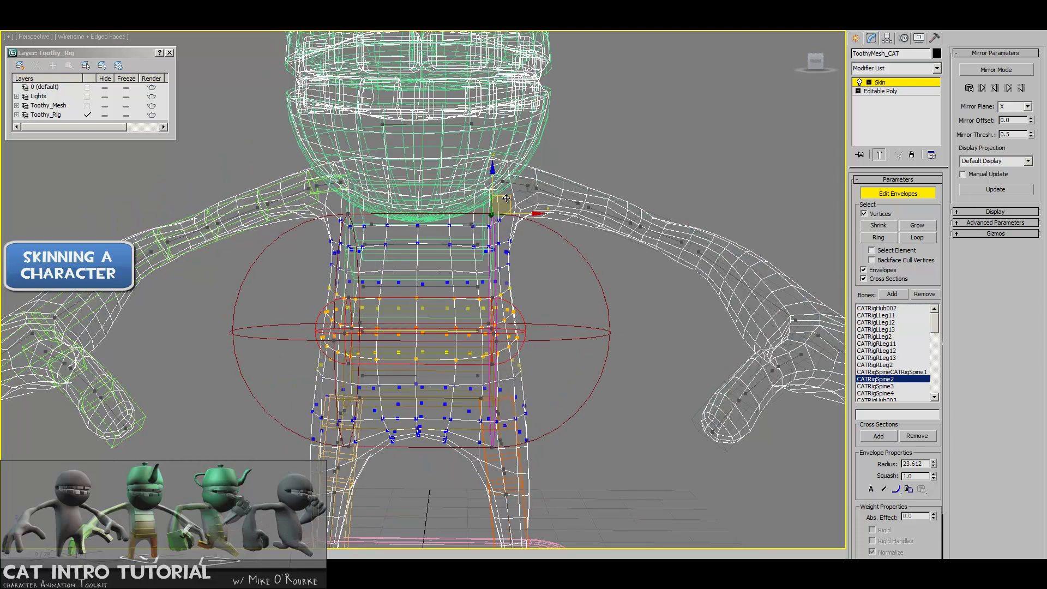
{"action": "left_click_drag", "start_coordinate": [508, 200], "coordinate": [509, 241]}
{"action": "left_click_drag", "start_coordinate": [349, 214], "coordinate": [342, 254]}
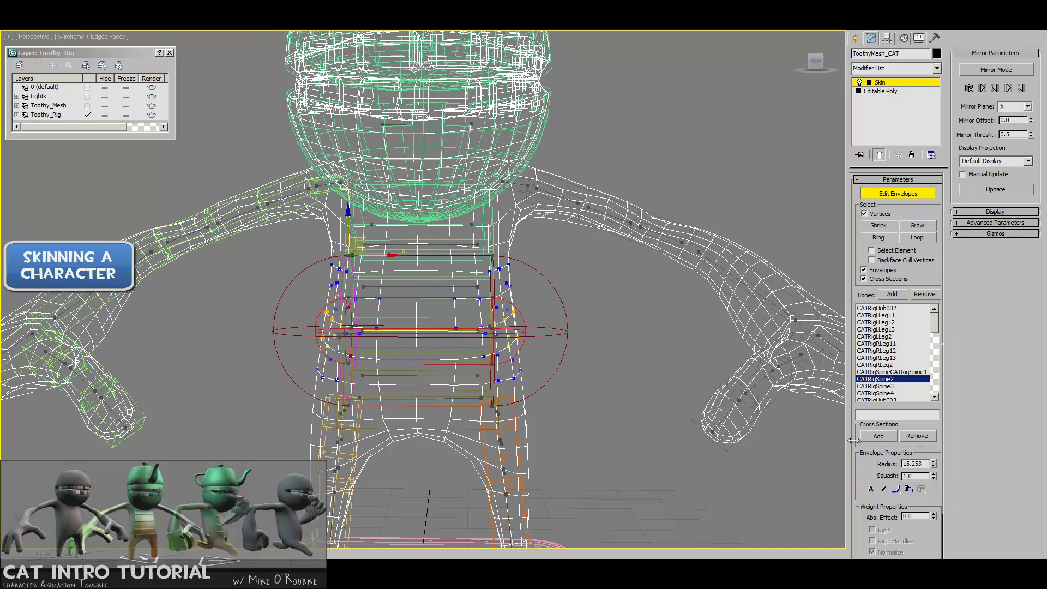
Step: Add a cross section at the middle of the CATRigSpine2 envelope and enlarge its outer radius to about 18.8
{"action": "left_click", "coordinate": [877, 436]}
{"action": "left_click", "coordinate": [415, 298]}
{"action": "left_click", "coordinate": [417, 256]}
{"action": "left_click_drag", "start_coordinate": [419, 229], "coordinate": [422, 212]}
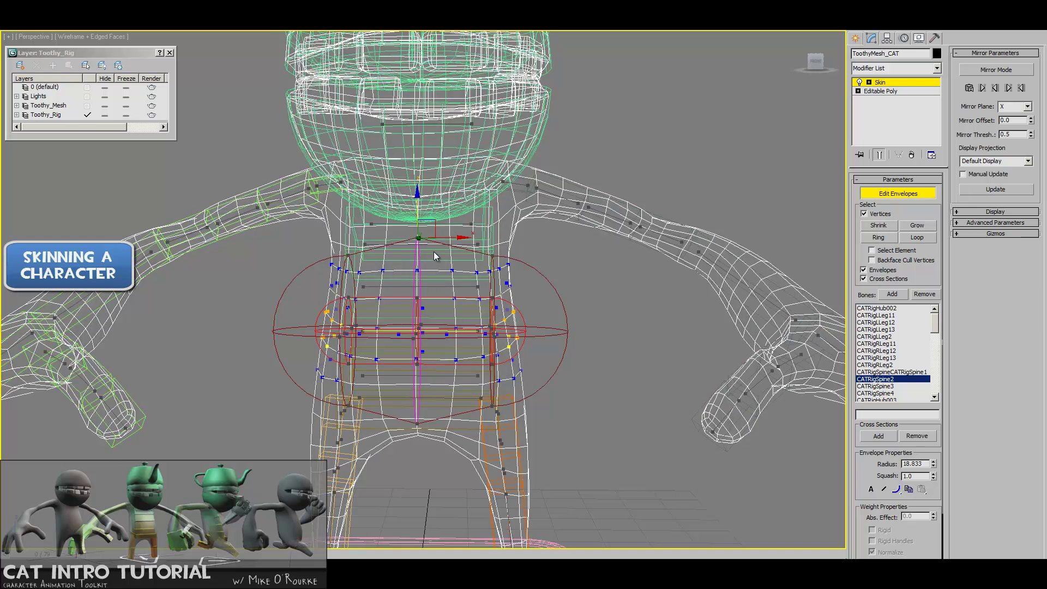
Step: Select the CATRigSpine4 envelope and shrink its outer boundary at both ends to a radius of about 15.8
{"action": "left_click", "coordinate": [440, 245]}
{"action": "middle_click_drag", "start_coordinate": [489, 277], "coordinate": [490, 307]}
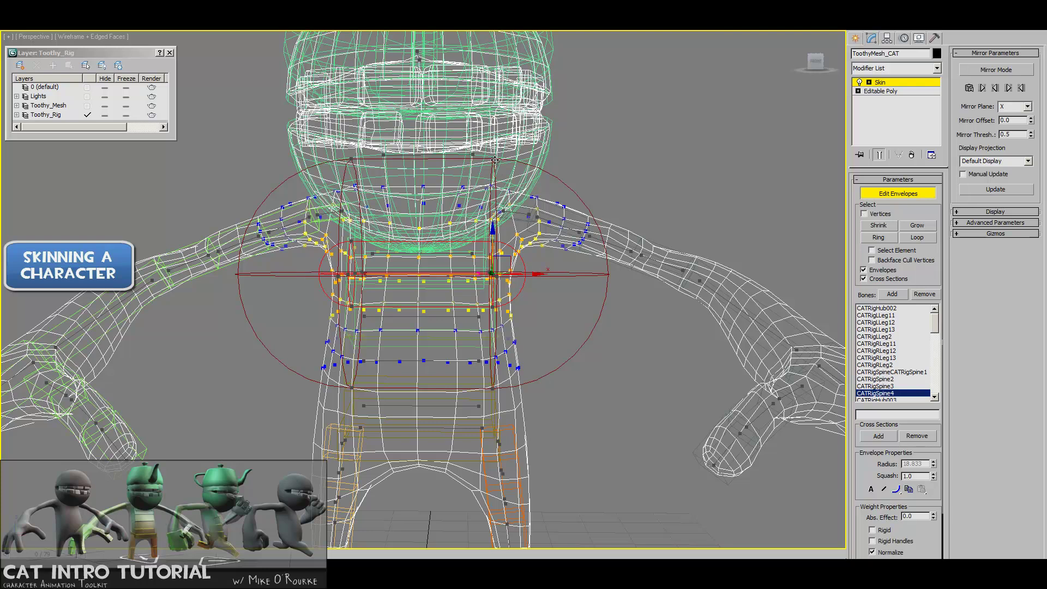
{"action": "left_click_drag", "start_coordinate": [494, 160], "coordinate": [496, 184]}
{"action": "key", "text": "ctrl+z"}
{"action": "left_click", "coordinate": [493, 160]}
{"action": "left_click_drag", "start_coordinate": [492, 121], "coordinate": [492, 162]}
{"action": "left_click", "coordinate": [351, 159]}
{"action": "left_click_drag", "start_coordinate": [351, 130], "coordinate": [413, 277]}
{"action": "left_click", "coordinate": [491, 274]}
{"action": "left_click_drag", "start_coordinate": [525, 280], "coordinate": [507, 280]}
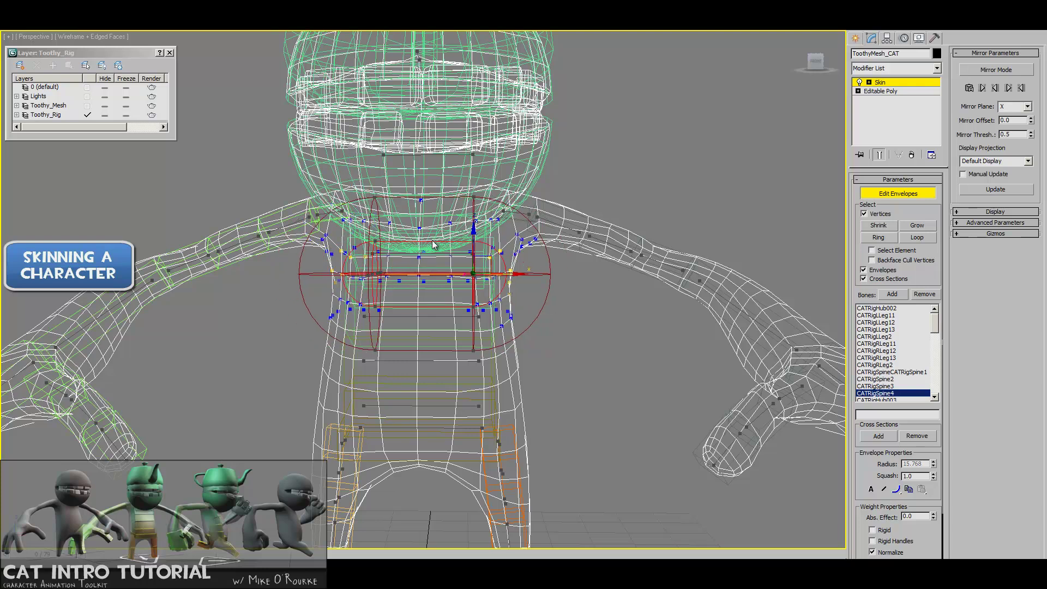
Step: Select the CATRigSpineCATRigSpine1 envelope and shrink its outer boundary at both ends to a radius of about 17.2
{"action": "left_click", "coordinate": [429, 428]}
{"action": "middle_click_drag", "start_coordinate": [444, 437], "coordinate": [468, 356]}
{"action": "left_click", "coordinate": [446, 383]}
{"action": "left_click", "coordinate": [499, 236]}
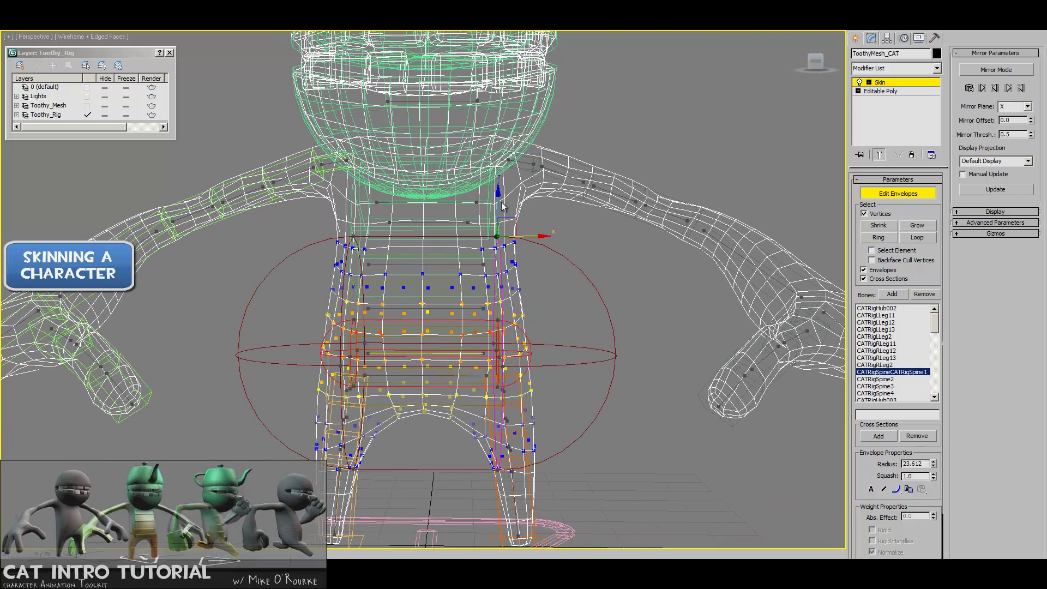
{"action": "left_click_drag", "start_coordinate": [501, 201], "coordinate": [351, 273]}
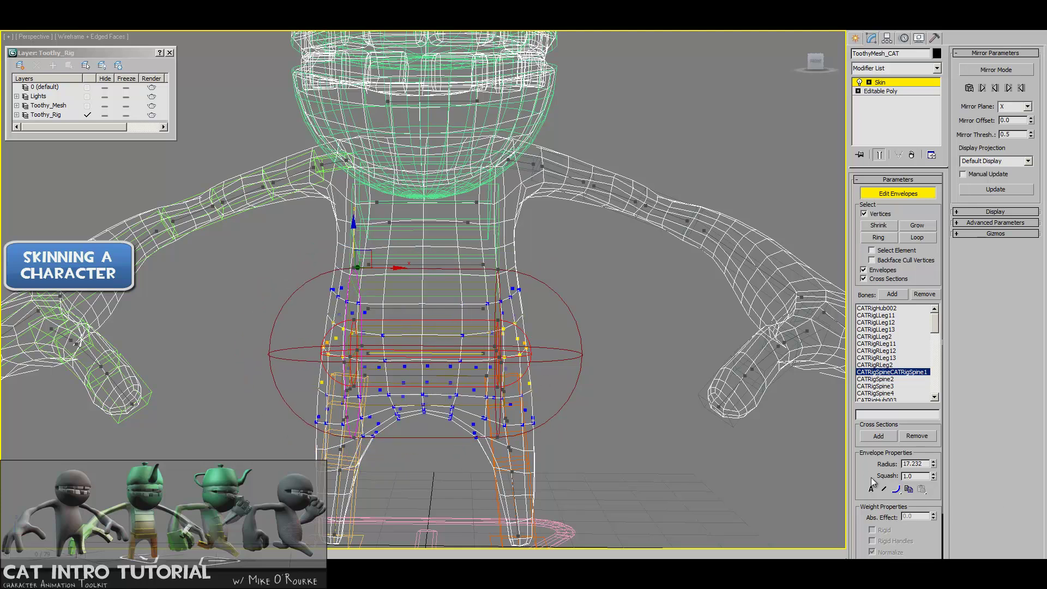
Step: Add a cross section at the middle of the CATRigSpineCATRigSpine1 envelope and enlarge its outer radius to about 20
{"action": "left_click", "coordinate": [879, 435]}
{"action": "left_click", "coordinate": [425, 362]}
{"action": "left_click", "coordinate": [422, 268]}
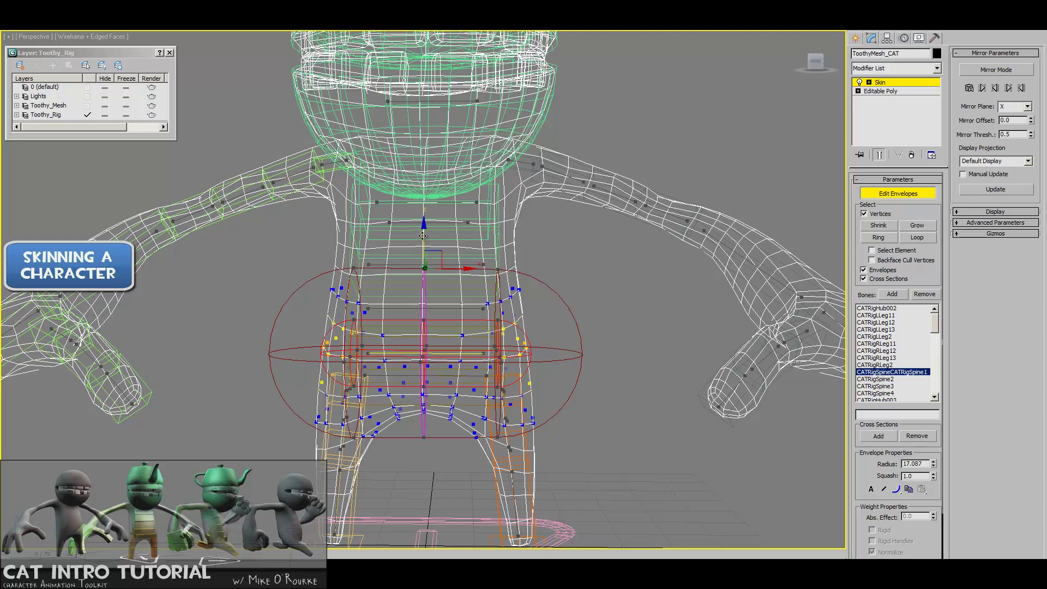
{"action": "left_click_drag", "start_coordinate": [426, 237], "coordinate": [428, 221]}
{"action": "mouse_move", "coordinate": [492, 338]}
{"action": "middle_mouse_down", "text": "alt"}
{"action": "mouse_move", "coordinate": [446, 335]}
{"action": "mouse_move", "coordinate": [477, 383]}
{"action": "middle_mouse_up", "text": "alt"}
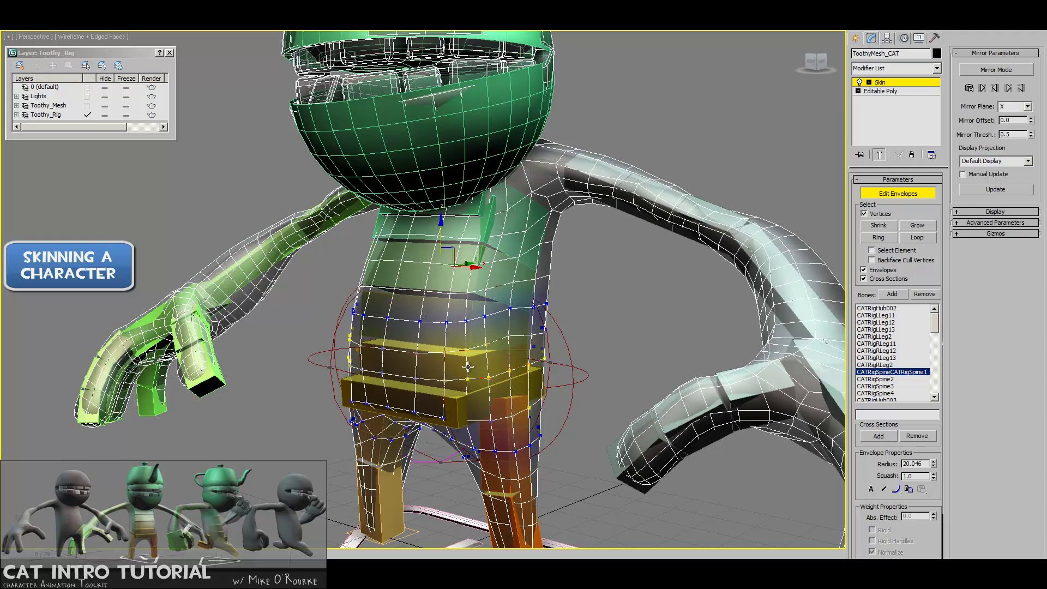
{"action": "mouse_move", "coordinate": [435, 417]}
{"action": "middle_mouse_down", "text": "alt"}
{"action": "mouse_move", "coordinate": [409, 348]}
{"action": "mouse_move", "coordinate": [494, 351]}
{"action": "middle_mouse_up", "text": "alt"}
Step: Return to wireframe display and shrink the lowest spine envelope's outer boundary at its ends to a radius of about 15.2
{"action": "key", "text": "F3"}
{"action": "left_click", "coordinate": [507, 226]}
{"action": "left_click_drag", "start_coordinate": [520, 211], "coordinate": [520, 223]}
{"action": "left_click", "coordinate": [366, 233]}
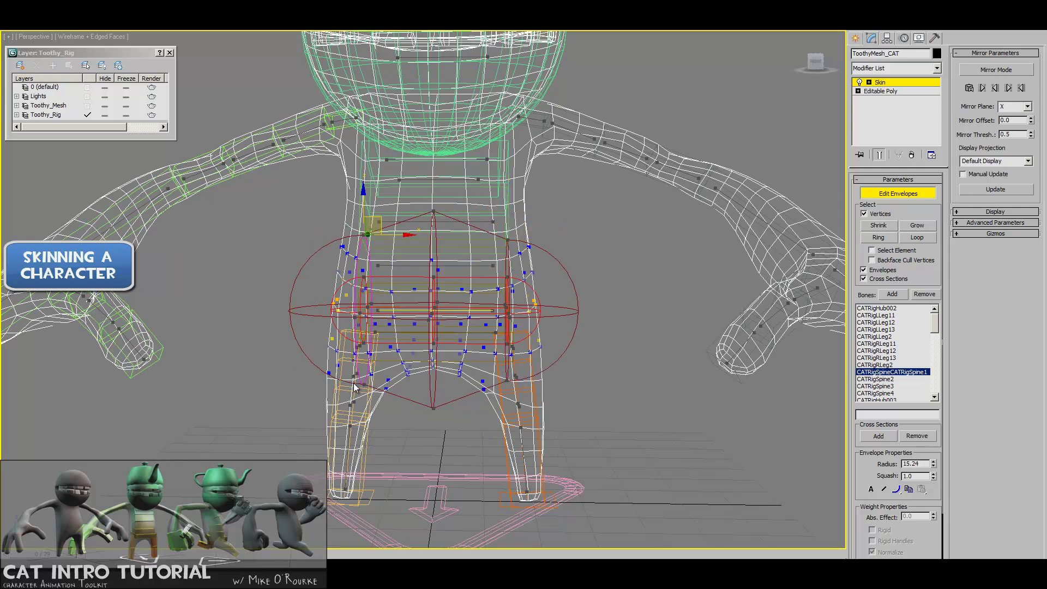
Step: Examine the envelopes of the left leg and foot bones one after another
{"action": "left_click", "coordinate": [515, 359]}
{"action": "scroll", "coordinate": [521, 382], "scroll_direction": "up", "scroll_amount": 2}
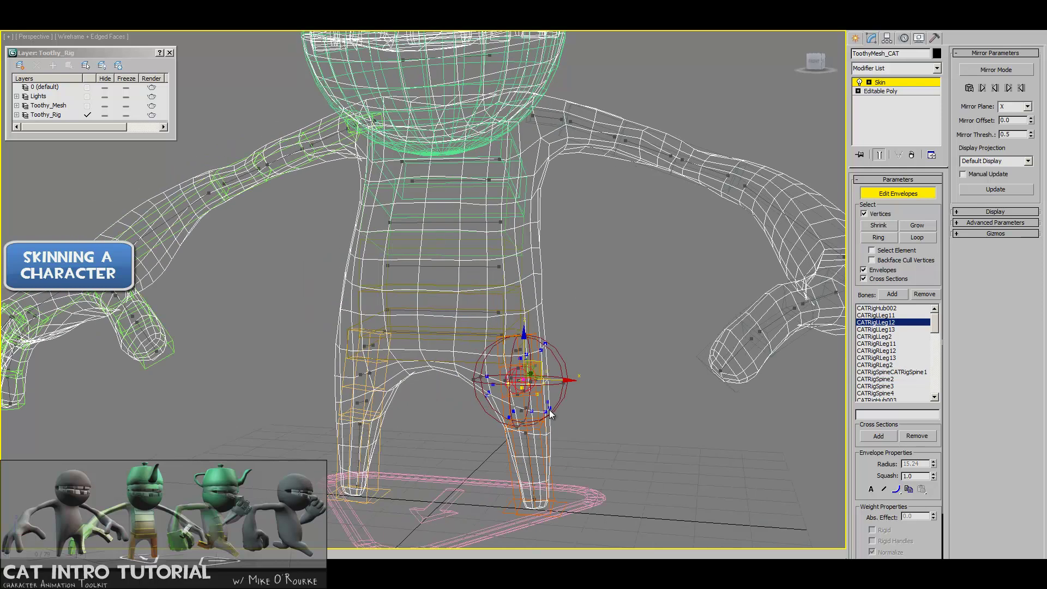
{"action": "left_click", "coordinate": [524, 407]}
{"action": "left_click", "coordinate": [527, 445]}
{"action": "middle_click_drag", "start_coordinate": [547, 453], "coordinate": [555, 436], "text": "alt"}
{"action": "middle_click_drag", "start_coordinate": [606, 350], "coordinate": [571, 365], "text": "alt"}
Step: Select the CATRigLArmCollarbone envelope and enlarge its outer and inner boundaries at the neck end
{"action": "middle_click_drag", "start_coordinate": [580, 325], "coordinate": [545, 382]}
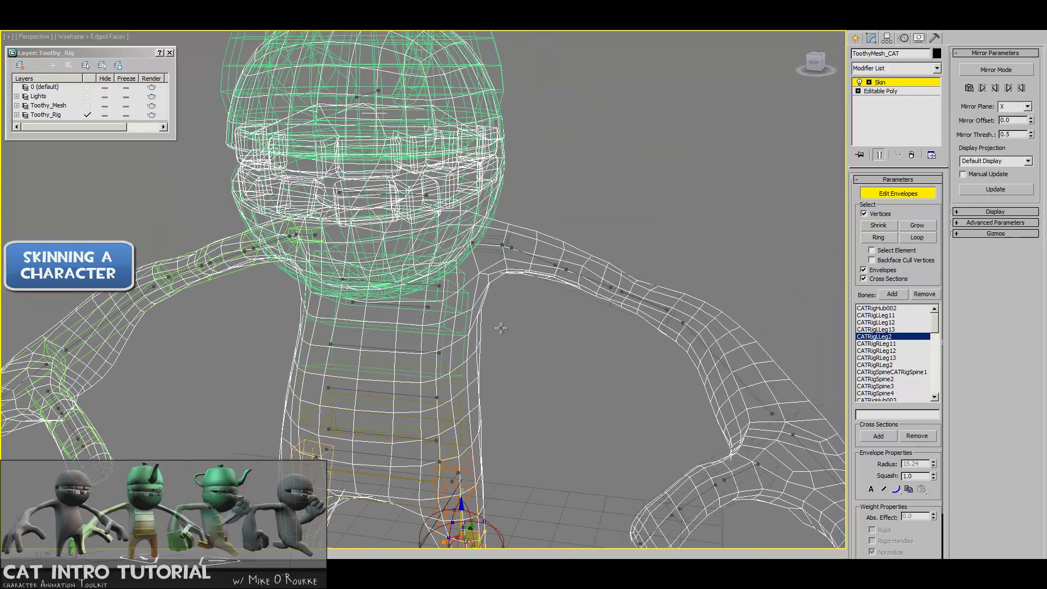
{"action": "left_click", "coordinate": [483, 242]}
{"action": "middle_click_drag", "start_coordinate": [521, 329], "coordinate": [495, 356], "text": "alt"}
{"action": "scroll", "coordinate": [528, 347], "scroll_direction": "up", "scroll_amount": 3}
{"action": "left_click", "coordinate": [448, 262]}
{"action": "left_click_drag", "start_coordinate": [460, 245], "coordinate": [459, 213]}
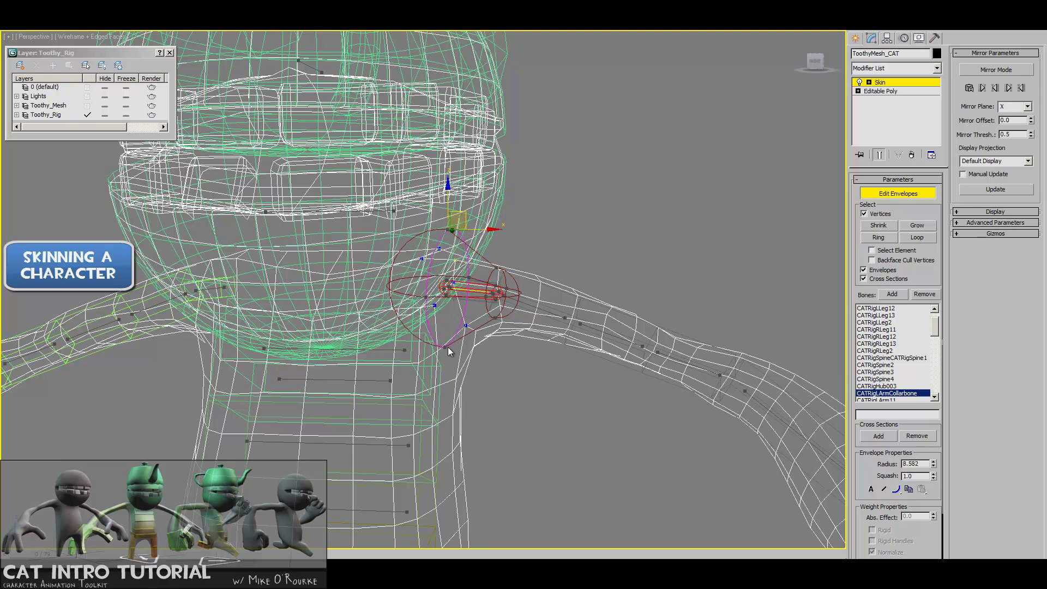
{"action": "left_click_drag", "start_coordinate": [445, 349], "coordinate": [445, 355]}
{"action": "left_click_drag", "start_coordinate": [449, 282], "coordinate": [451, 256]}
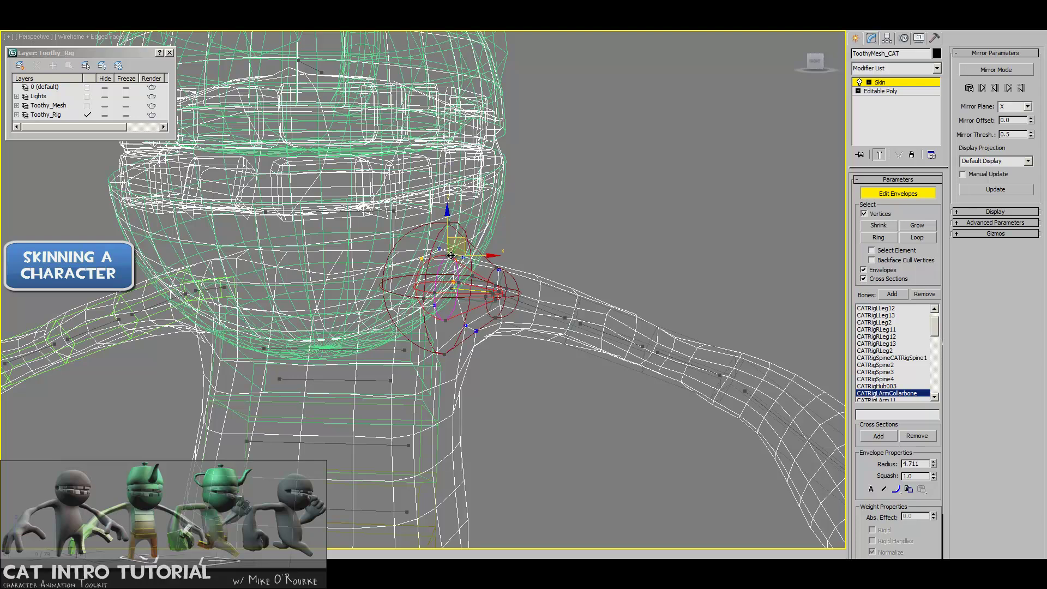
Step: Turn off vertex selection and enlarge the collarbone envelope's outer boundary at the arm end to a radius of about 8.5
{"action": "left_click", "coordinate": [501, 265]}
{"action": "middle_click_drag", "start_coordinate": [503, 265], "coordinate": [514, 245], "text": "alt"}
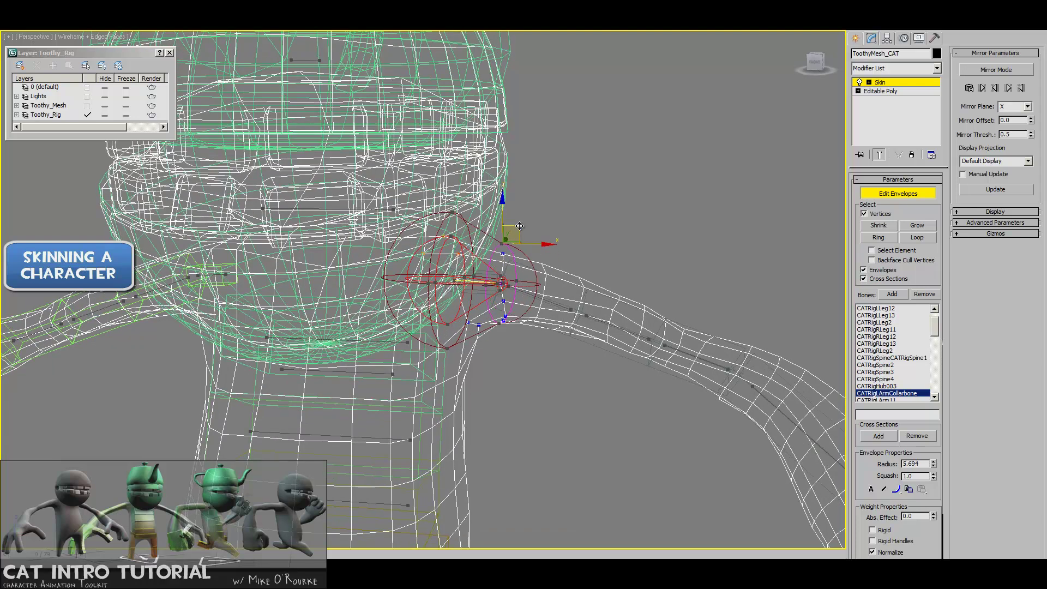
{"action": "left_click", "coordinate": [865, 213]}
{"action": "middle_click_drag", "start_coordinate": [574, 269], "coordinate": [564, 258], "text": "alt"}
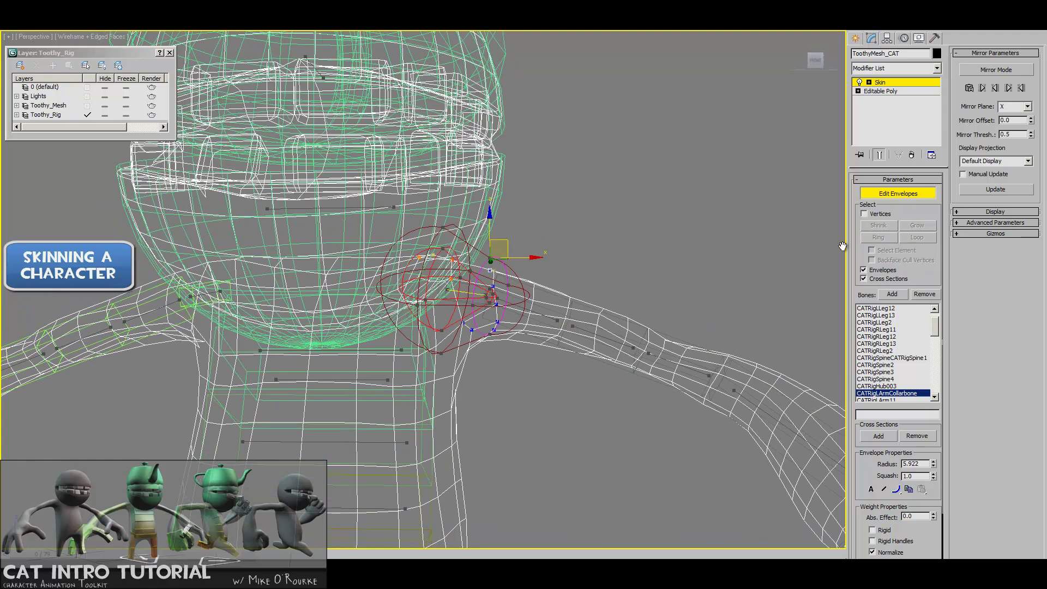
{"action": "left_click", "coordinate": [490, 304]}
{"action": "left_click_drag", "start_coordinate": [500, 285], "coordinate": [489, 353]}
{"action": "middle_click_drag", "start_coordinate": [489, 352], "coordinate": [516, 327], "text": "alt"}
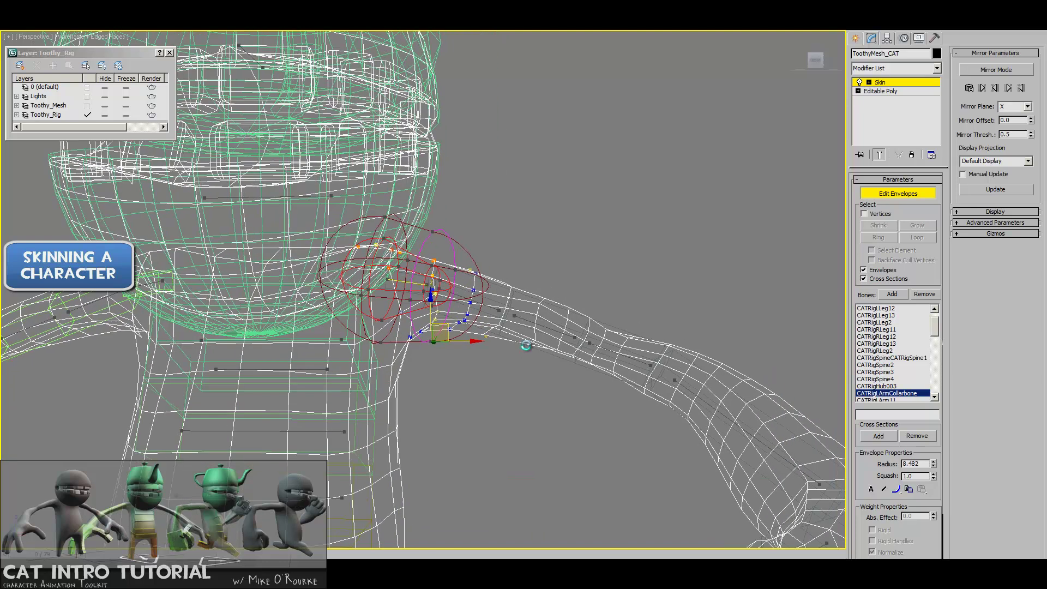
Step: Examine the envelopes of the left upper arm bones CATRigLArm11, CATRigLArm12 and CATRigLArm13
{"action": "left_click", "coordinate": [473, 304]}
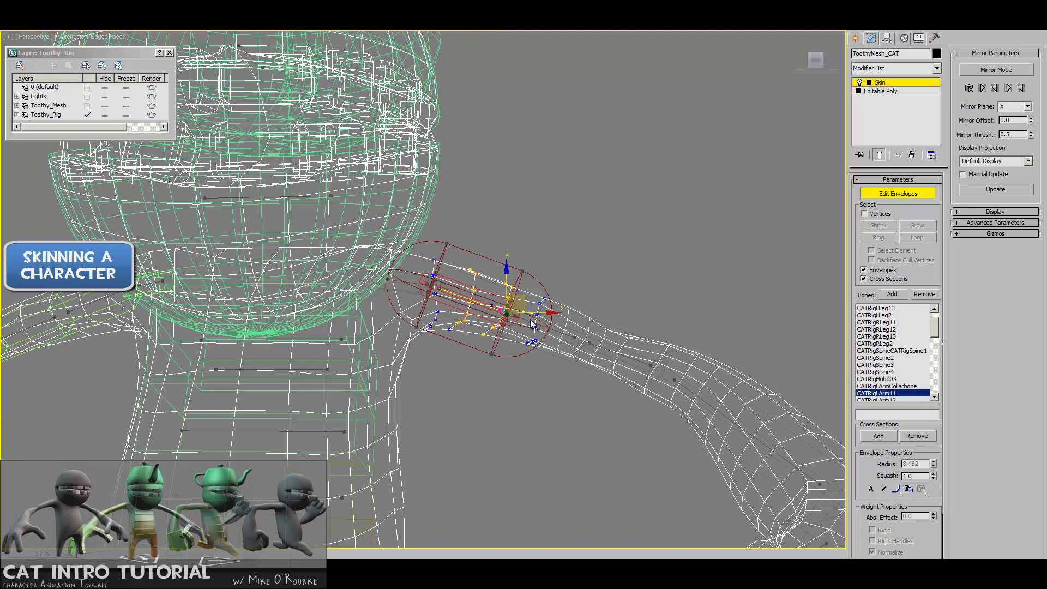
{"action": "left_click", "coordinate": [552, 329]}
{"action": "left_click", "coordinate": [615, 355]}
{"action": "middle_click_drag", "start_coordinate": [677, 380], "coordinate": [580, 351]}
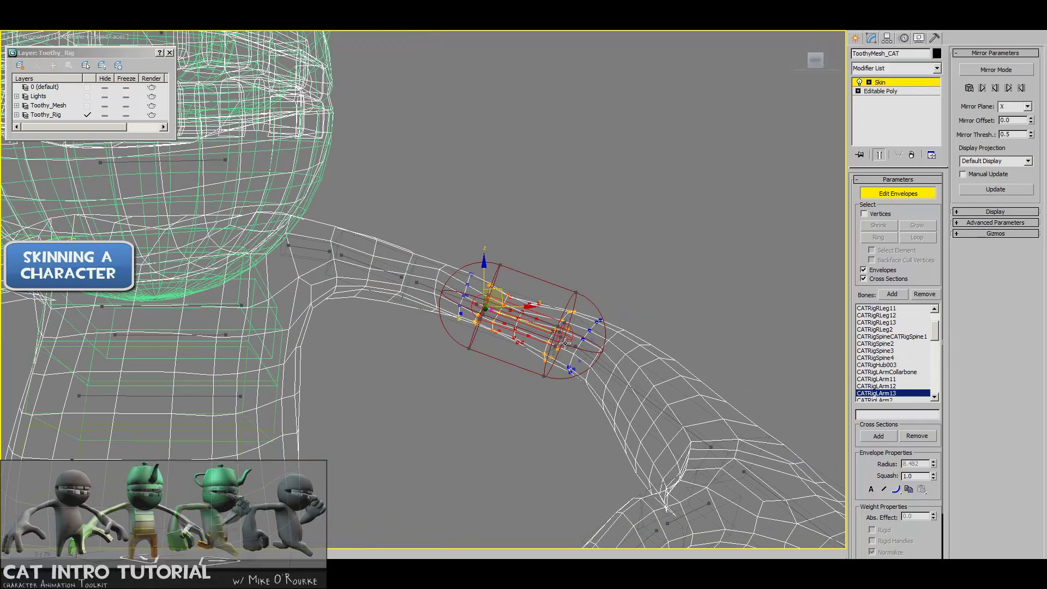
Step: Select the CATRigLArm2 forearm envelope and enlarge its wrist end, with an inner radius of about 7.9
{"action": "left_click", "coordinate": [601, 366]}
{"action": "middle_click_drag", "start_coordinate": [676, 383], "coordinate": [590, 284]}
{"action": "middle_click_drag", "start_coordinate": [590, 283], "coordinate": [557, 152], "text": "alt"}
{"action": "left_click", "coordinate": [548, 314]}
{"action": "left_click_drag", "start_coordinate": [575, 315], "coordinate": [655, 302]}
{"action": "left_click_drag", "start_coordinate": [522, 324], "coordinate": [557, 317]}
{"action": "left_click", "coordinate": [607, 299]}
{"action": "middle_click_drag", "start_coordinate": [567, 327], "coordinate": [401, 319], "text": "alt"}
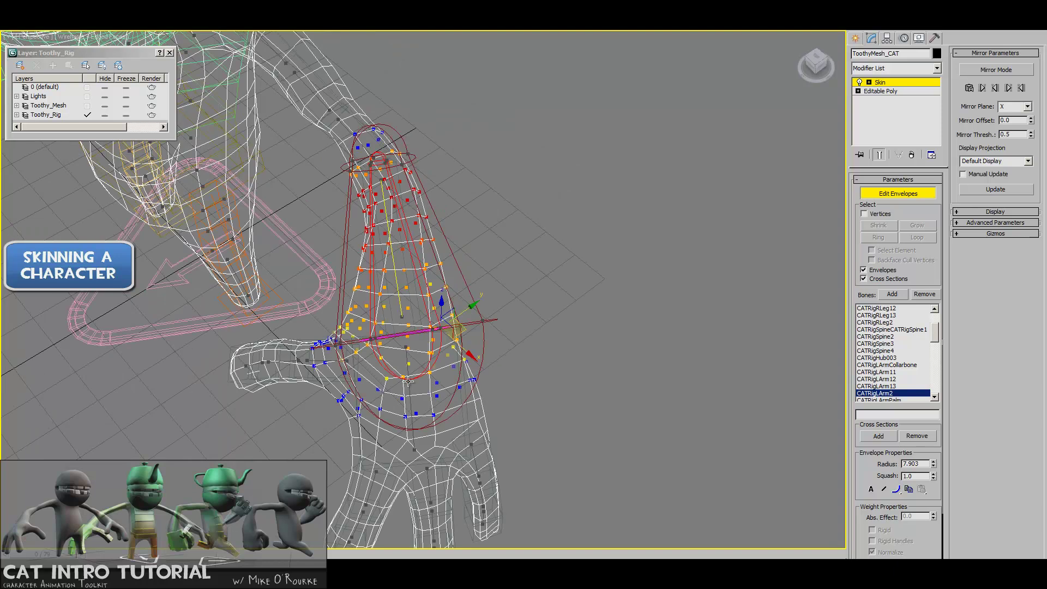
Step: Switch to the Local coordinate system and move the forearm envelope's wrist end point along the arm
{"action": "right_click", "coordinate": [422, 322], "text": "alt"}
{"action": "right_click", "coordinate": [411, 310]}
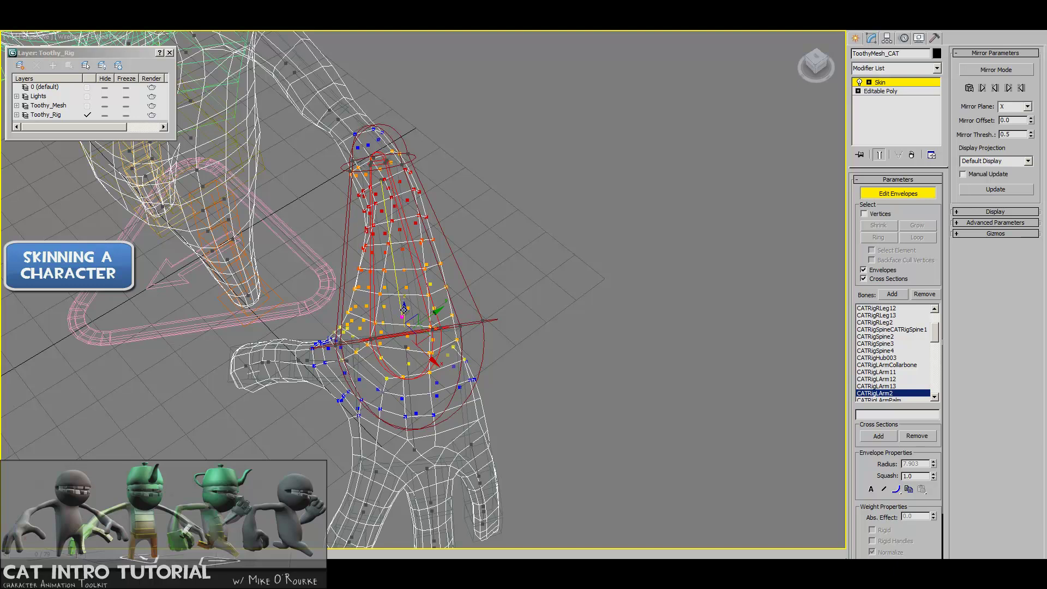
{"action": "right_click", "coordinate": [412, 310]}
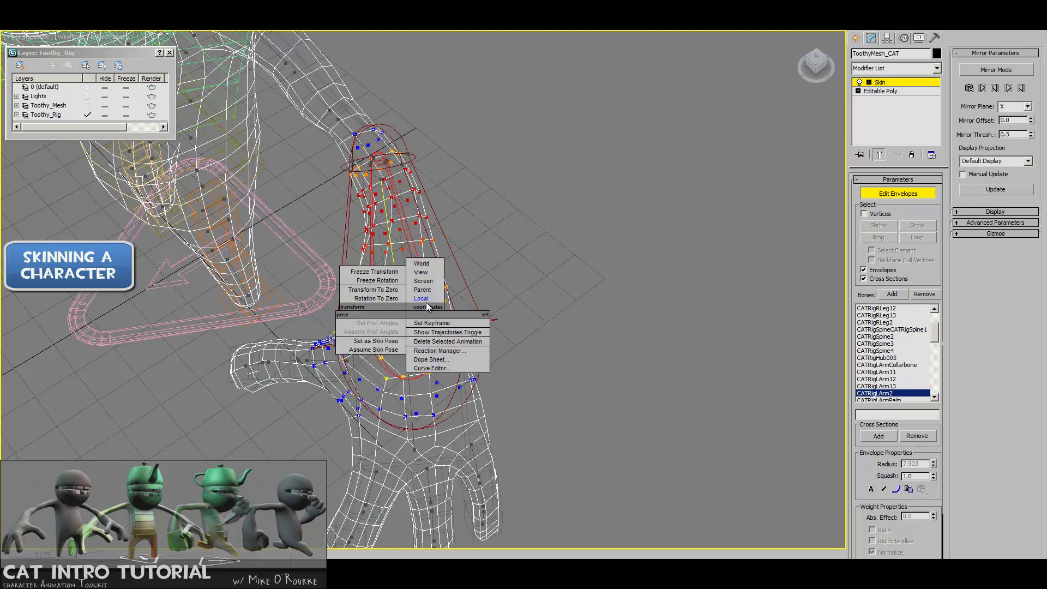
{"action": "left_click", "coordinate": [430, 304]}
{"action": "left_click_drag", "start_coordinate": [410, 373], "coordinate": [385, 341]}
Step: Reposition the CATRigLArmPalm envelope's end point and shrink its outer boundary to a radius of about 20.9
{"action": "left_click", "coordinate": [405, 410]}
{"action": "middle_click_drag", "start_coordinate": [467, 375], "coordinate": [461, 339], "text": "alt"}
{"action": "left_click_drag", "start_coordinate": [389, 336], "coordinate": [391, 357]}
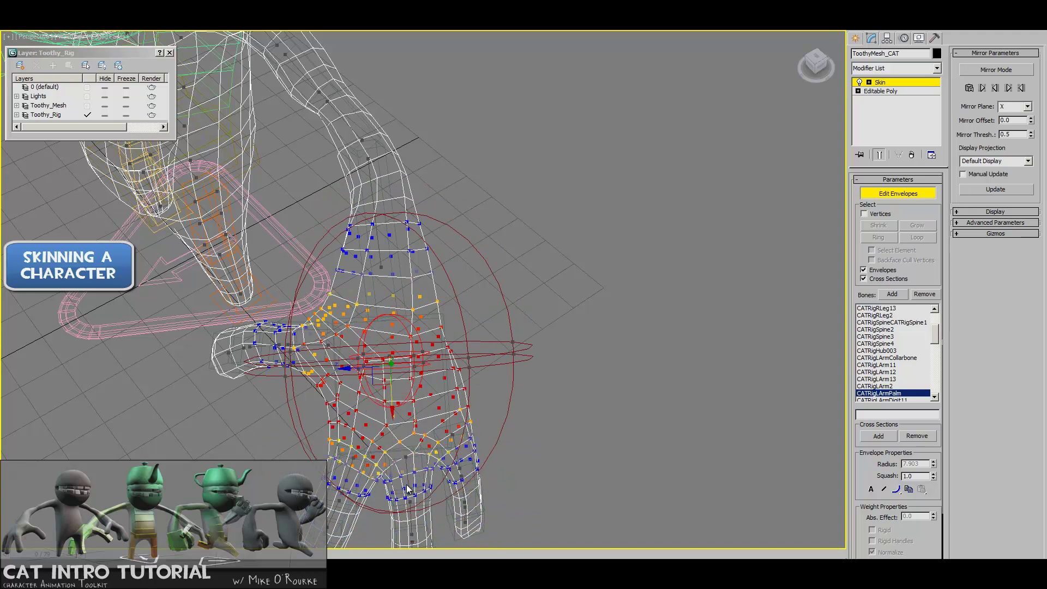
{"action": "middle_click_drag", "start_coordinate": [512, 410], "coordinate": [493, 344]}
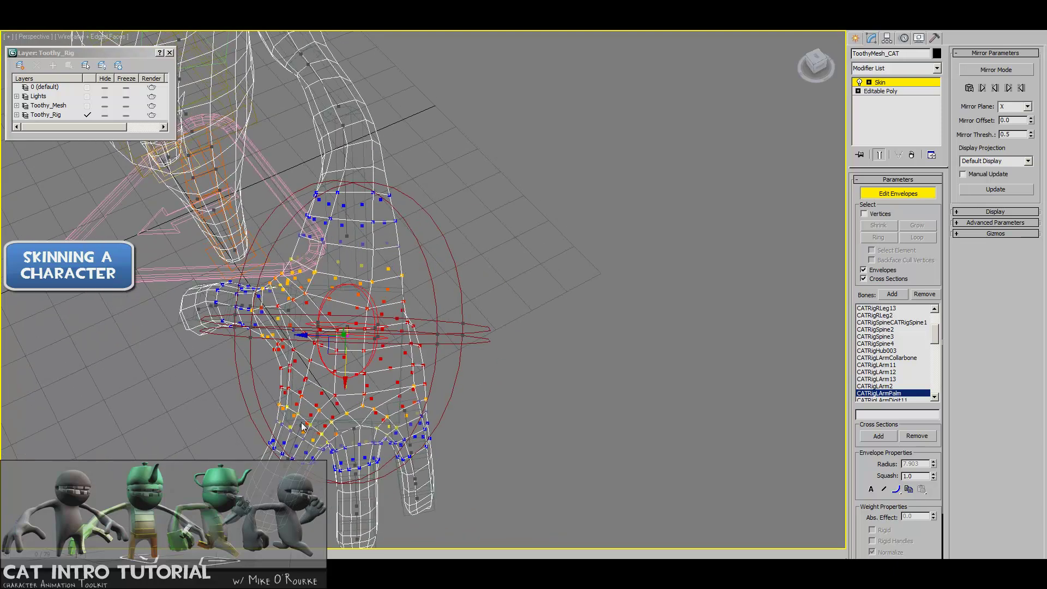
{"action": "left_click", "coordinate": [463, 334]}
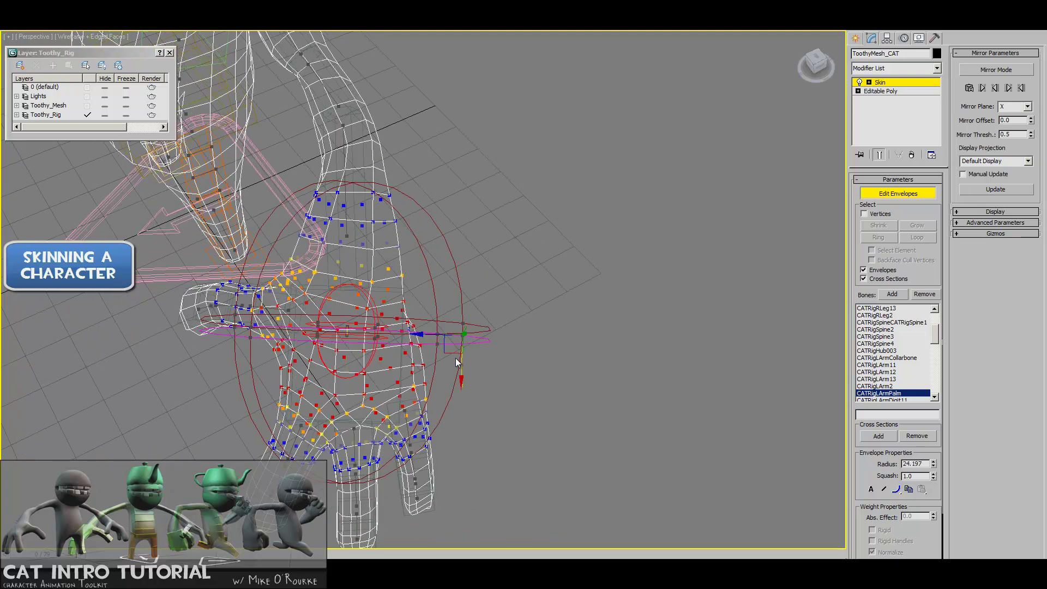
{"action": "left_click_drag", "start_coordinate": [445, 352], "coordinate": [436, 317]}
{"action": "left_click", "coordinate": [463, 323]}
{"action": "middle_click_drag", "start_coordinate": [417, 371], "coordinate": [435, 342], "text": "alt"}
Step: Examine the envelopes of the left hand's finger bones, from CATRigLArmDigit22 through the last finger
{"action": "left_click", "coordinate": [424, 297]}
{"action": "middle_click_drag", "start_coordinate": [424, 298], "coordinate": [390, 333], "text": "alt"}
{"action": "left_click", "coordinate": [360, 392]}
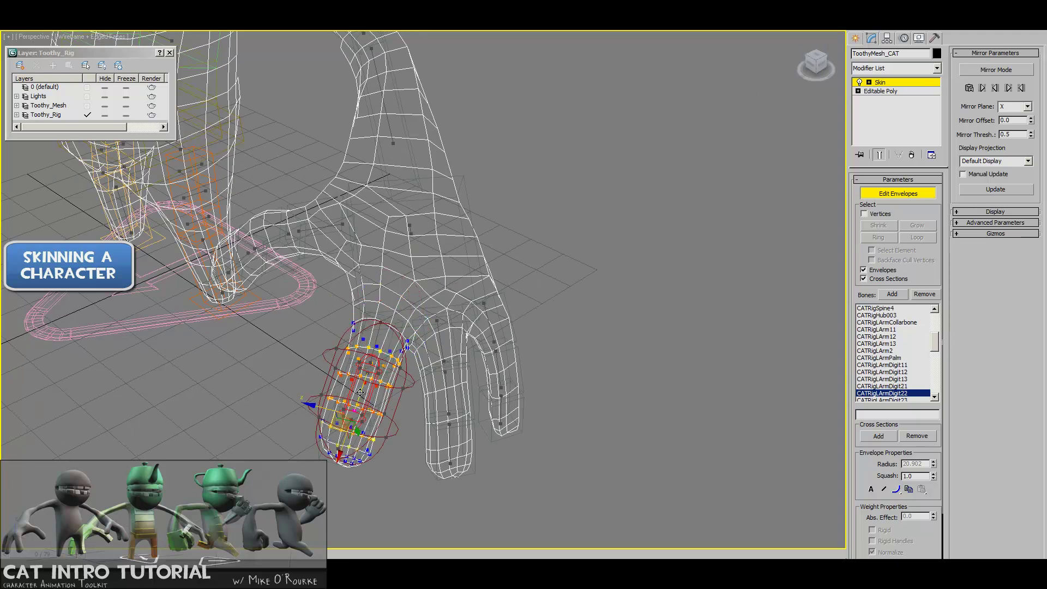
{"action": "left_click", "coordinate": [348, 449]}
{"action": "left_click", "coordinate": [440, 339]}
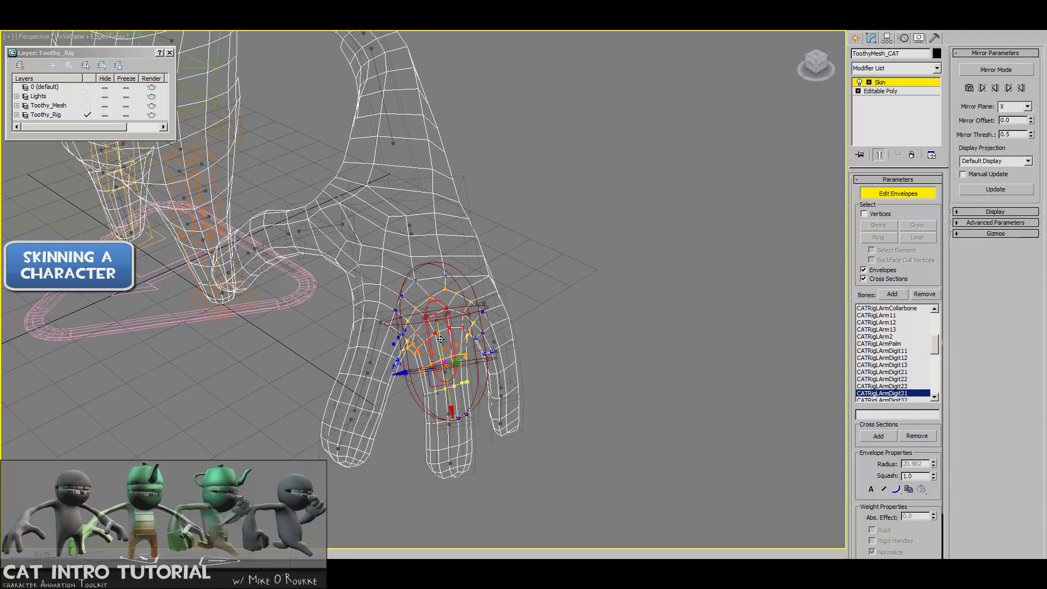
{"action": "left_click", "coordinate": [447, 385]}
{"action": "left_click", "coordinate": [448, 448]}
{"action": "middle_click_drag", "start_coordinate": [448, 448], "coordinate": [410, 362], "text": "alt"}
{"action": "left_click", "coordinate": [439, 432]}
Step: Select the CATRigLArmDigit42 envelope and shrink its outer boundary at both ends to a radius of about 6
{"action": "left_click", "coordinate": [424, 401]}
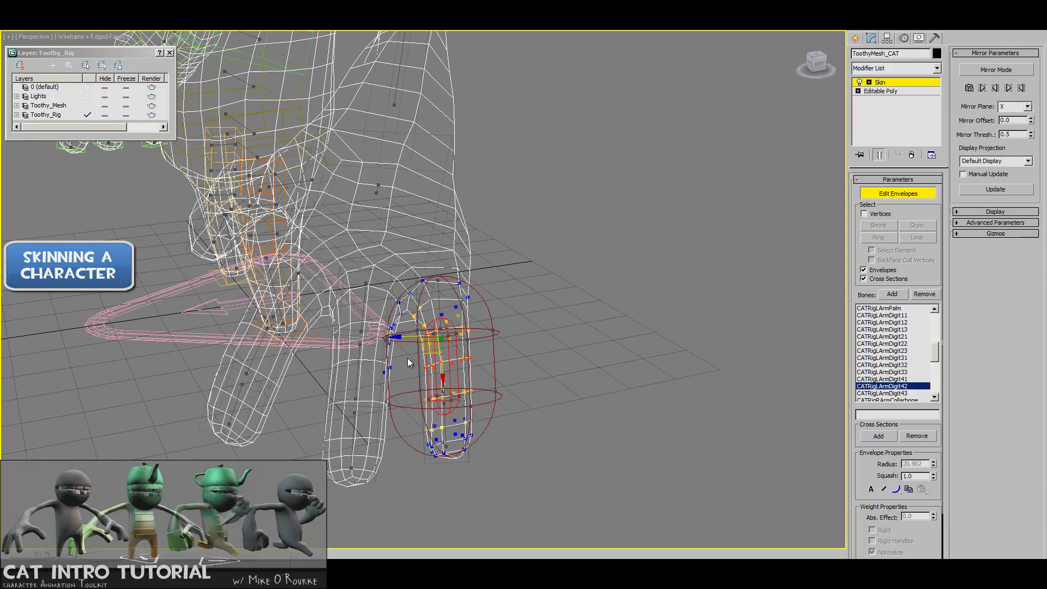
{"action": "left_click", "coordinate": [386, 340]}
{"action": "left_click_drag", "start_coordinate": [353, 342], "coordinate": [364, 342]}
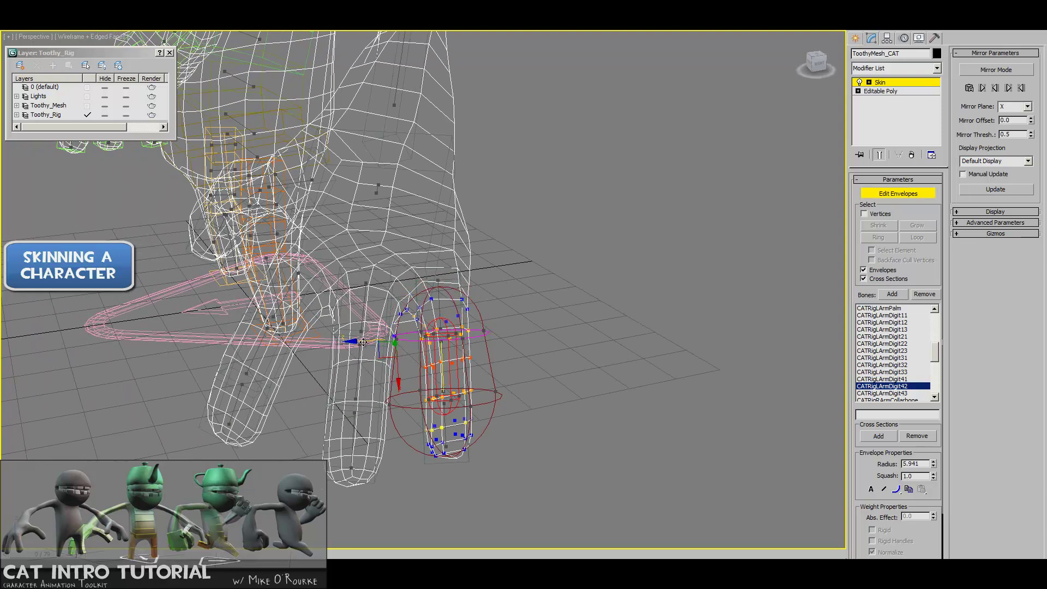
{"action": "left_click", "coordinate": [389, 405]}
{"action": "left_click_drag", "start_coordinate": [389, 404], "coordinate": [402, 404]}
Step: Examine the envelopes of the remaining finger bones and the thumb bones CATRigLArmDigit13 and CATRigLArmDigit11
{"action": "middle_click_drag", "start_coordinate": [304, 348], "coordinate": [356, 360]}
{"action": "left_click", "coordinate": [311, 360]}
{"action": "left_click", "coordinate": [456, 320]}
{"action": "middle_click_drag", "start_coordinate": [457, 322], "coordinate": [418, 334], "text": "alt"}
{"action": "left_click", "coordinate": [356, 281]}
{"action": "middle_click_drag", "start_coordinate": [357, 281], "coordinate": [499, 281], "text": "alt"}
{"action": "left_click", "coordinate": [450, 267]}
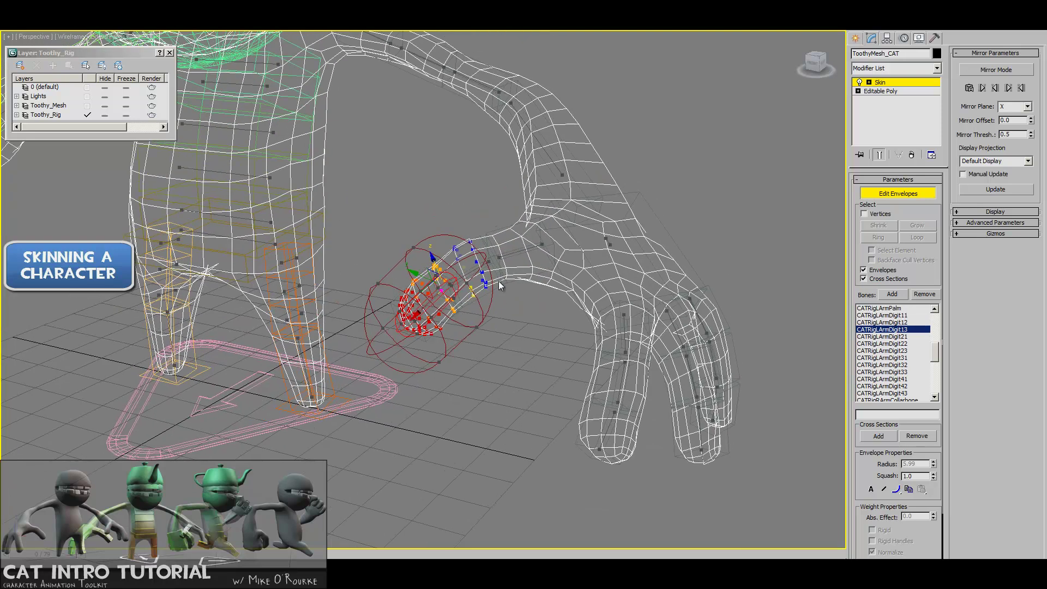
{"action": "left_click", "coordinate": [522, 252]}
Step: Turn on Mirror Mode for the whole character's skin weights and select the CATRigLArm12 bone
{"action": "middle_click_drag", "start_coordinate": [534, 218], "coordinate": [371, 222], "text": "alt"}
{"action": "middle_click_drag", "start_coordinate": [428, 345], "coordinate": [334, 250], "text": "alt"}
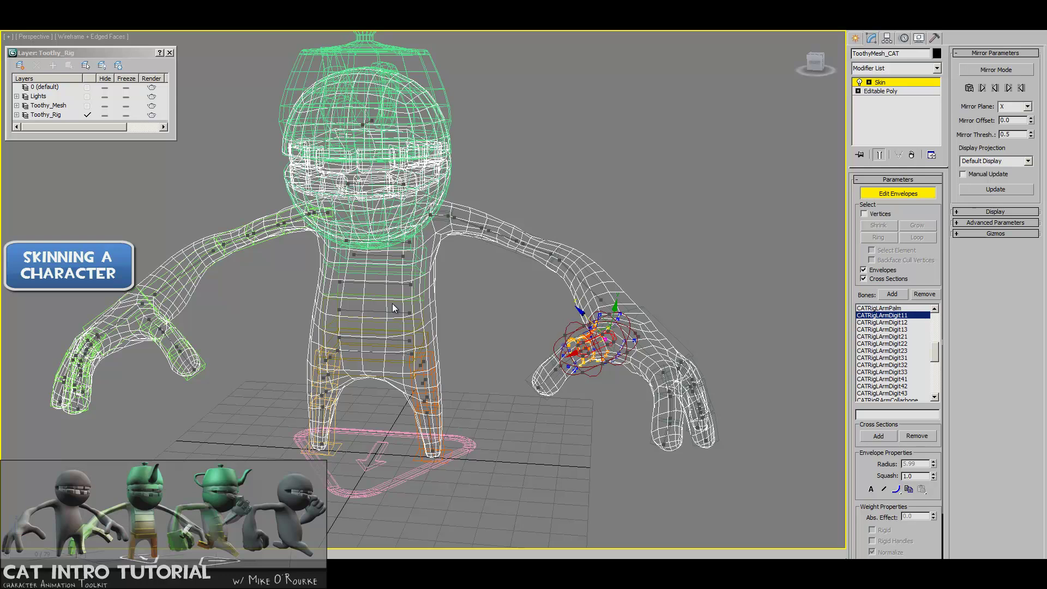
{"action": "middle_click_drag", "start_coordinate": [393, 309], "coordinate": [488, 312], "text": "alt"}
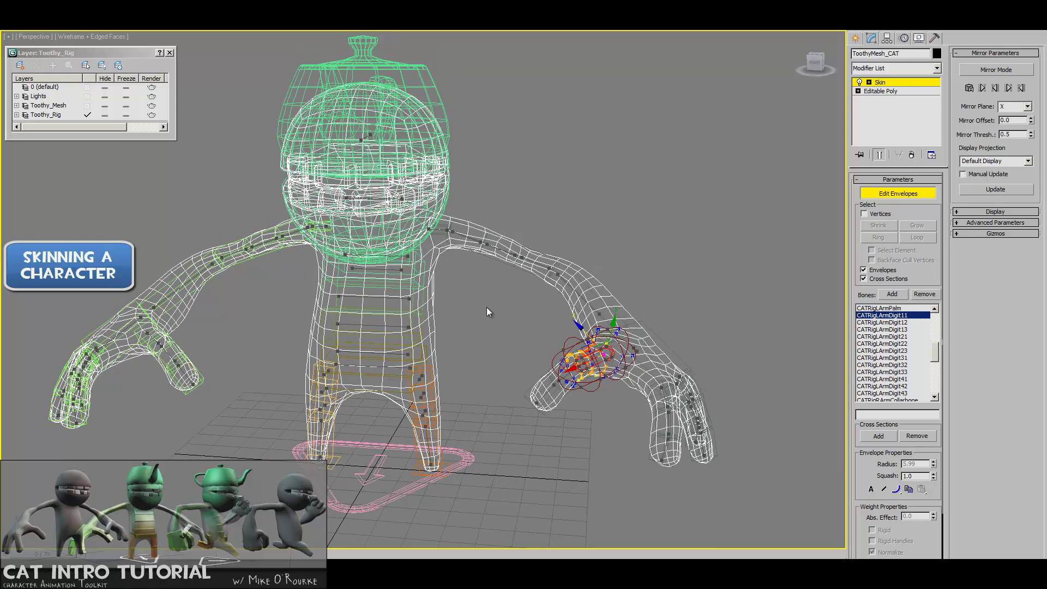
{"action": "left_click", "coordinate": [995, 70]}
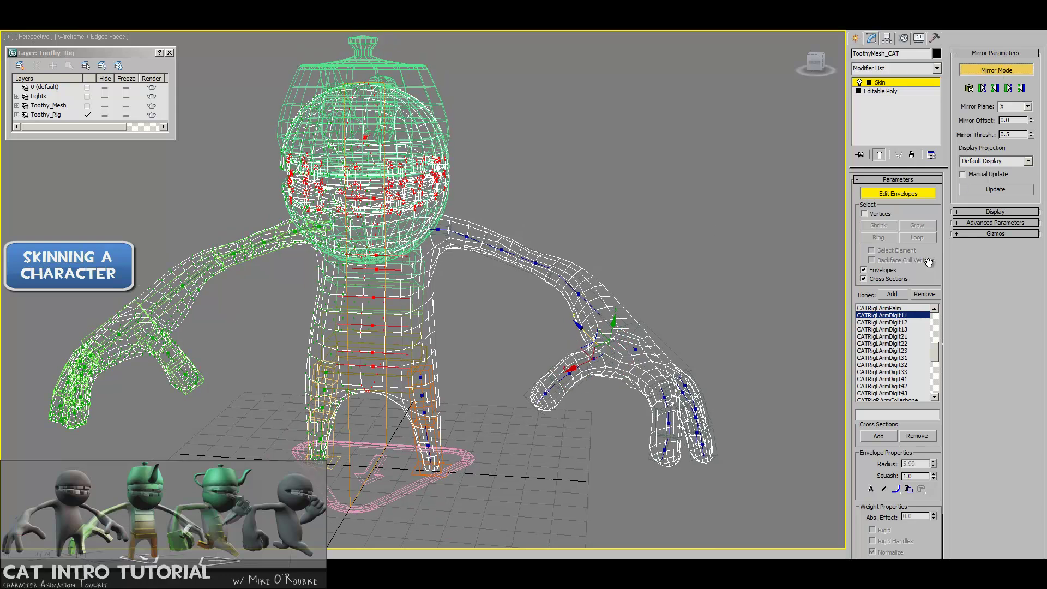
{"action": "middle_click_drag", "start_coordinate": [551, 247], "coordinate": [590, 211], "text": "alt"}
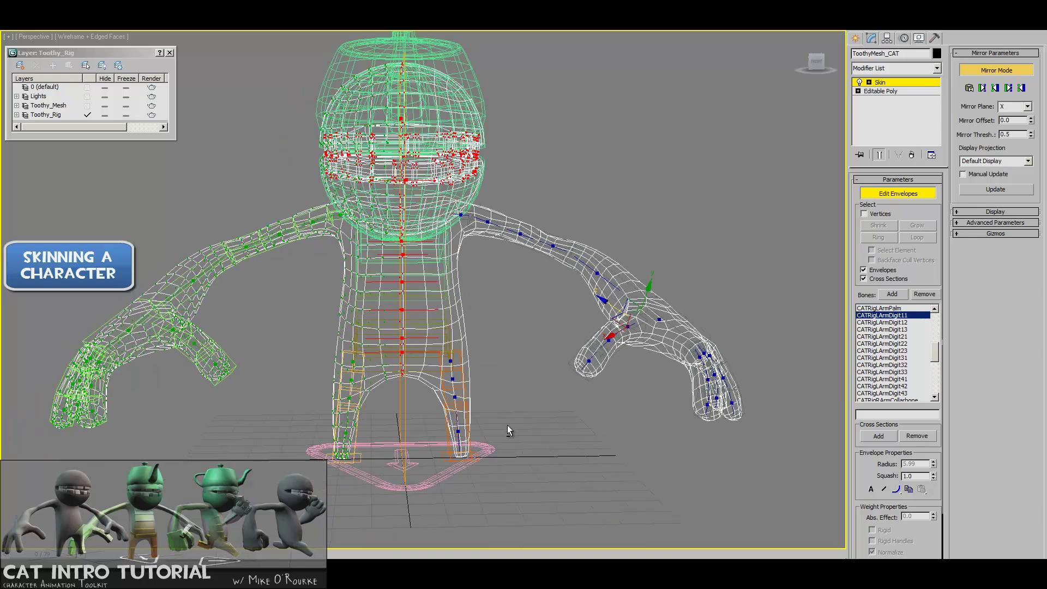
{"action": "middle_click_drag", "start_coordinate": [507, 425], "coordinate": [475, 424], "text": "alt"}
{"action": "scroll", "coordinate": [533, 351], "scroll_direction": "up", "scroll_amount": 4}
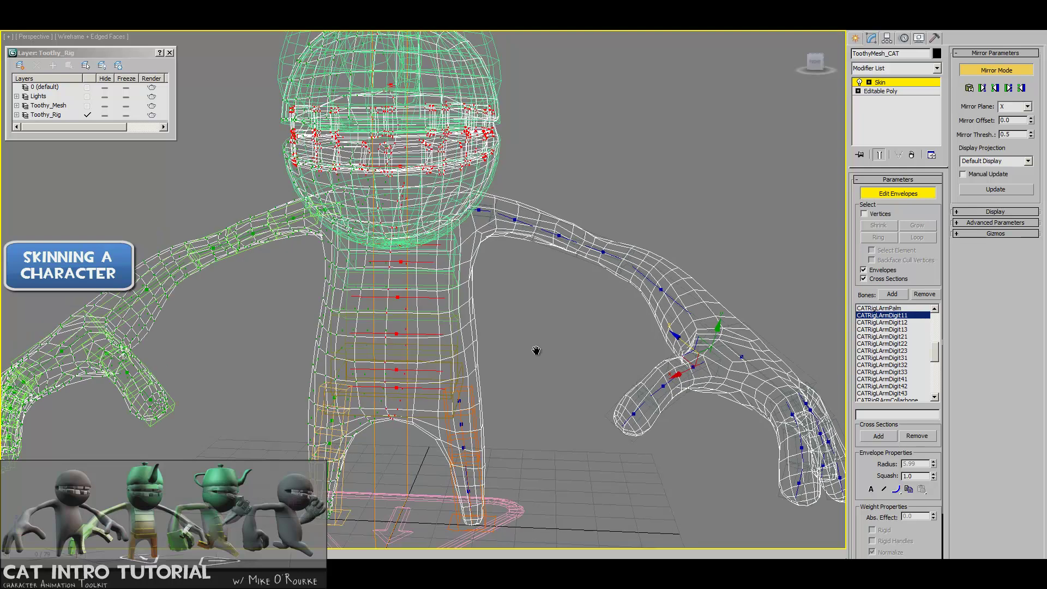
{"action": "scroll", "coordinate": [534, 321], "scroll_direction": "down", "scroll_amount": 4}
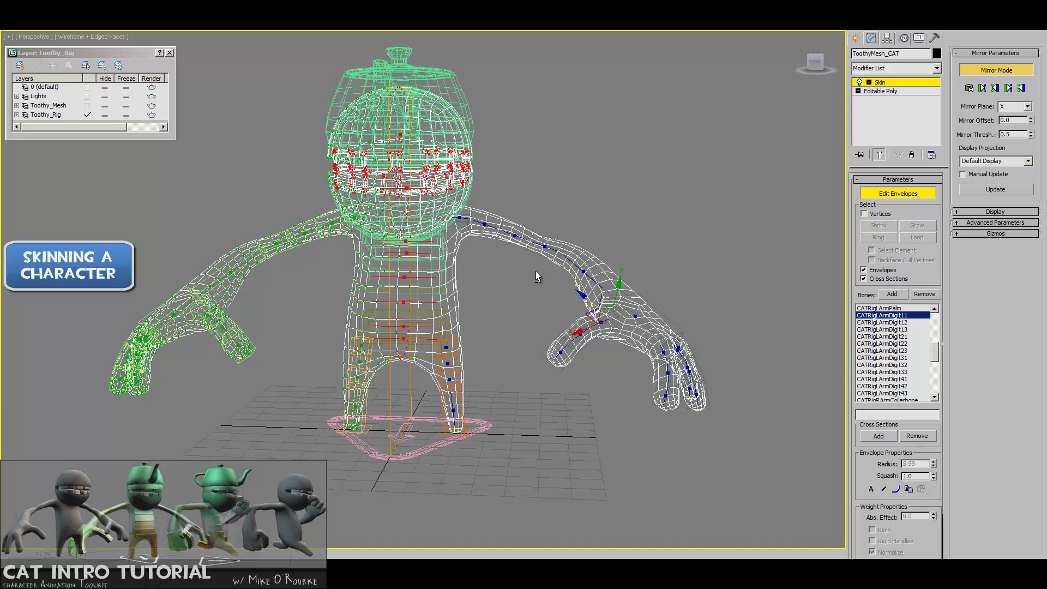
{"action": "middle_click_drag", "start_coordinate": [536, 270], "coordinate": [551, 264], "text": "alt"}
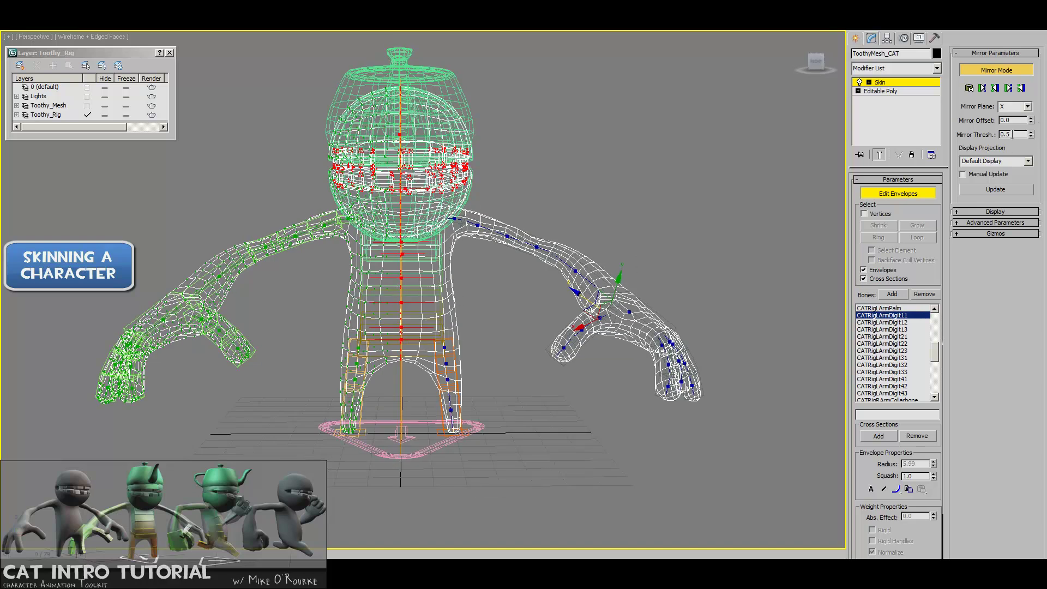
{"action": "left_click", "coordinate": [507, 237]}
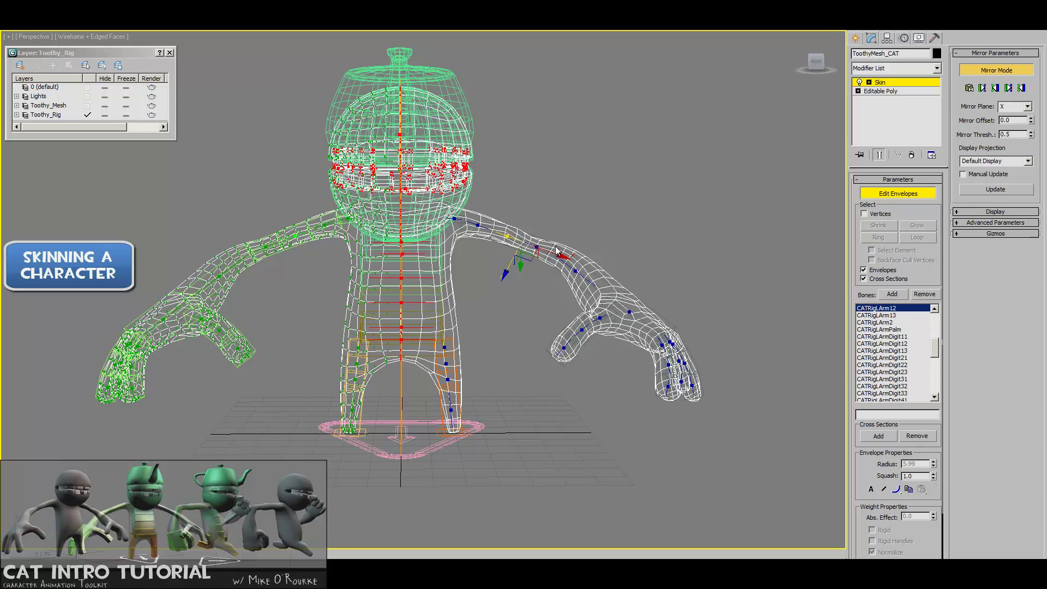
Step: Paste the blue-side bone envelopes onto the green bones to mirror the left arm and hand adjustments across the X plane
{"action": "left_click", "coordinate": [477, 225]}
{"action": "left_click", "coordinate": [454, 219]}
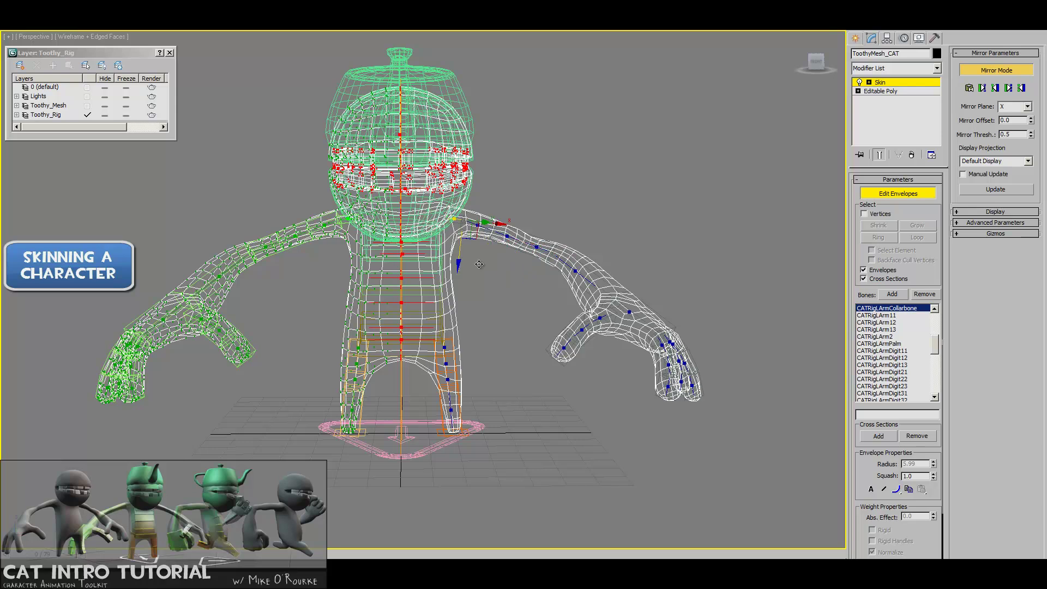
{"action": "left_click", "coordinate": [509, 238]}
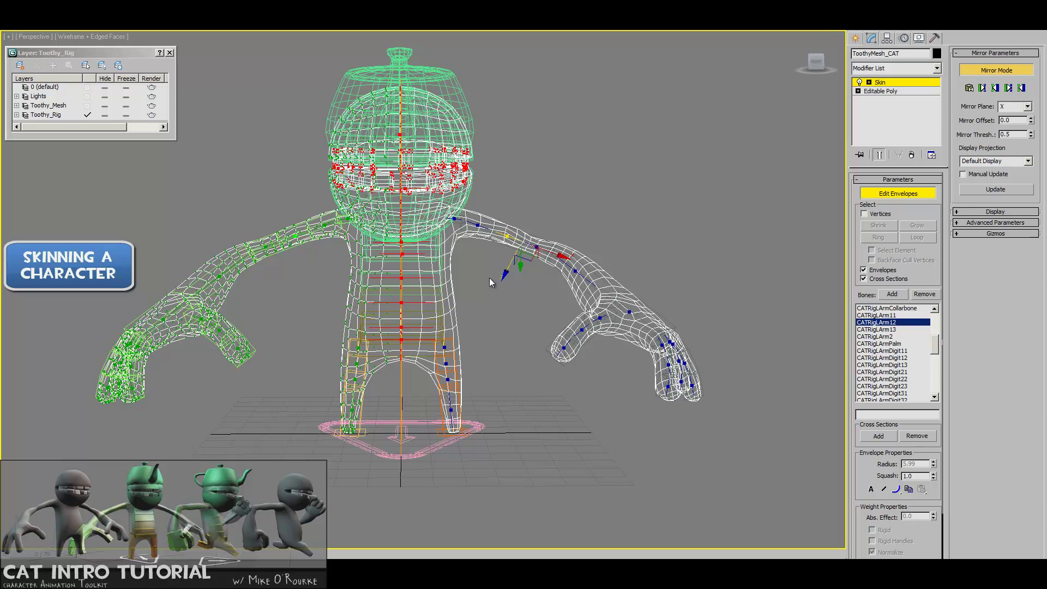
{"action": "left_click", "coordinate": [585, 277]}
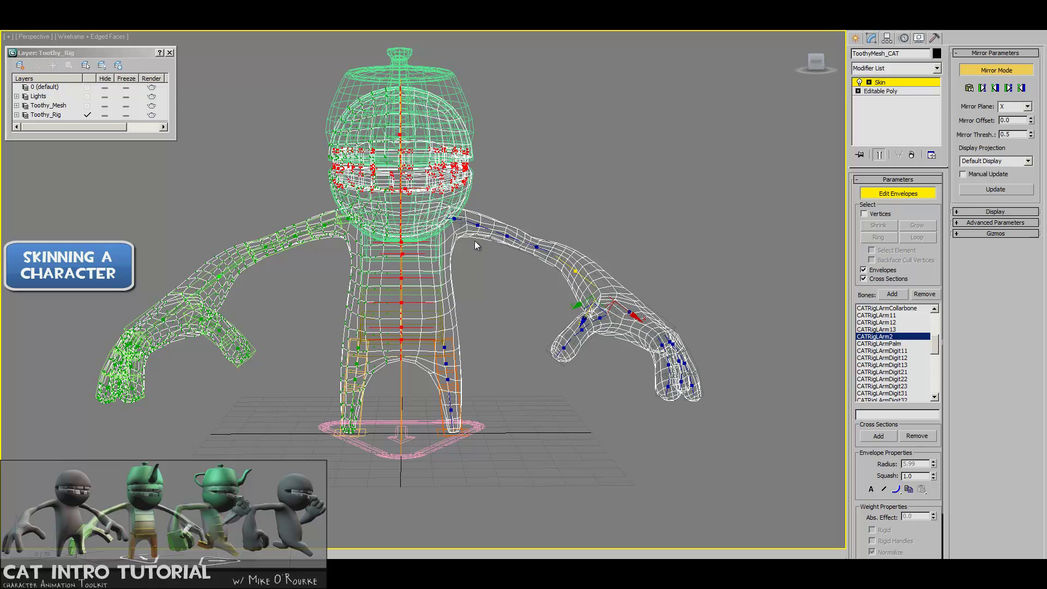
{"action": "left_click", "coordinate": [996, 88]}
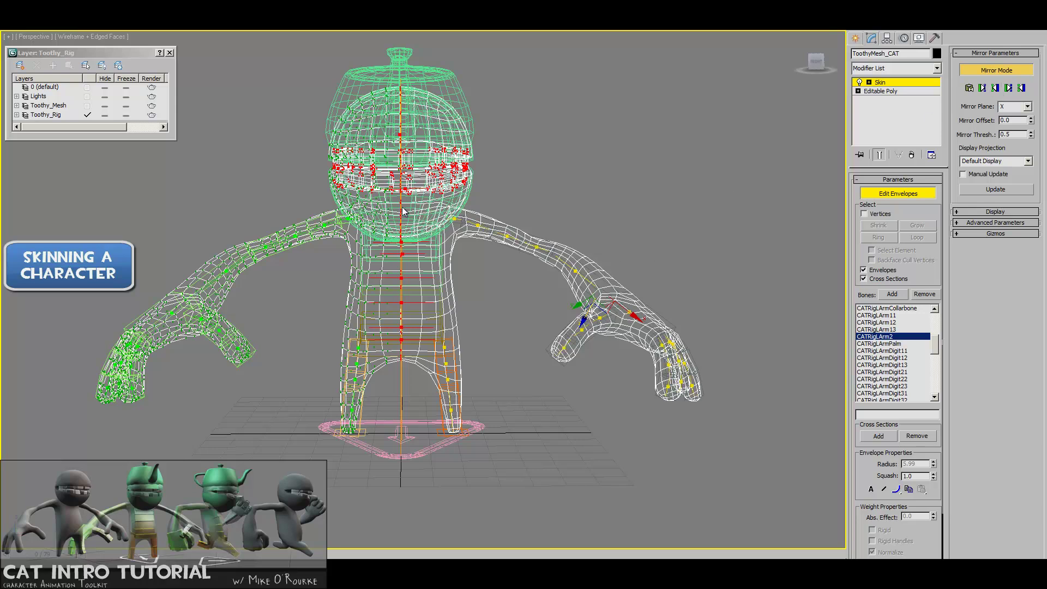
{"action": "left_click", "coordinate": [221, 273]}
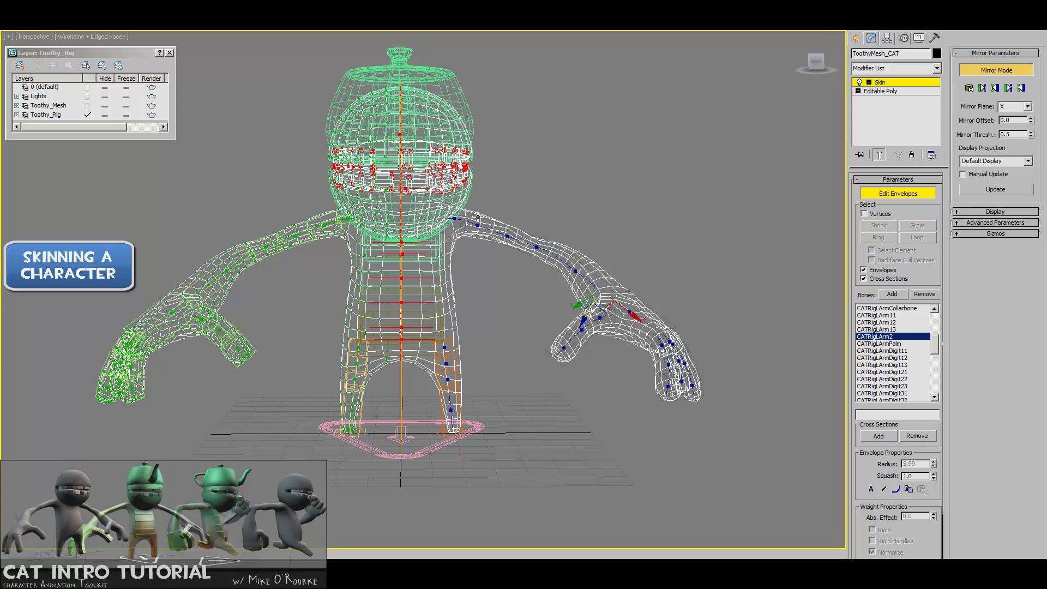
Step: Turn off Mirror Mode, check the CATRigRArm2 envelope on the opposite arm and end envelope editing
{"action": "left_click", "coordinate": [982, 70]}
{"action": "middle_click_drag", "start_coordinate": [325, 248], "coordinate": [343, 226]}
{"action": "left_click", "coordinate": [235, 251]}
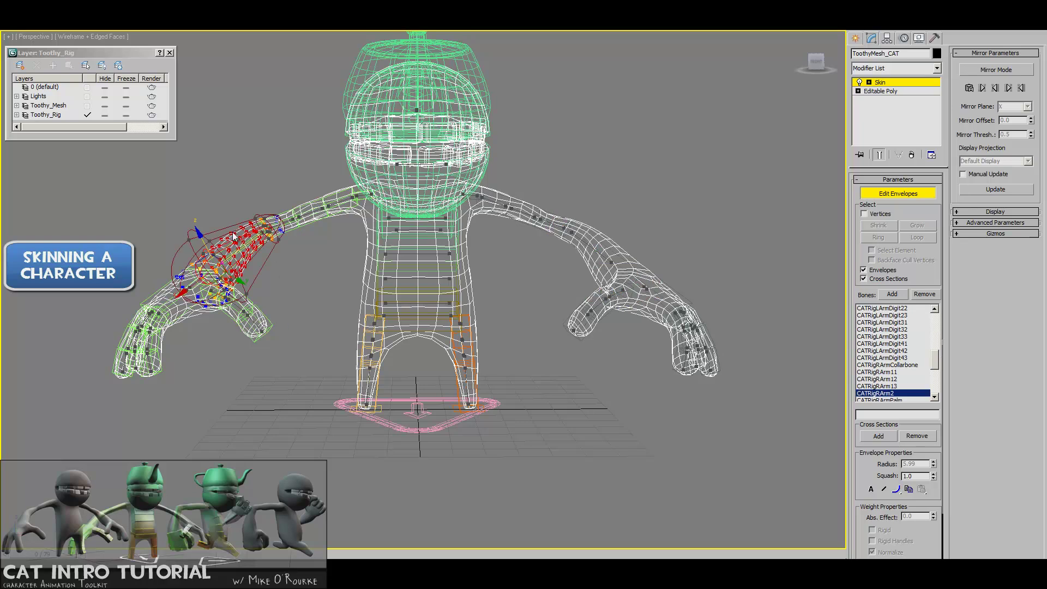
{"action": "middle_click_drag", "start_coordinate": [355, 210], "coordinate": [476, 283], "text": "alt"}
{"action": "left_click", "coordinate": [908, 195]}
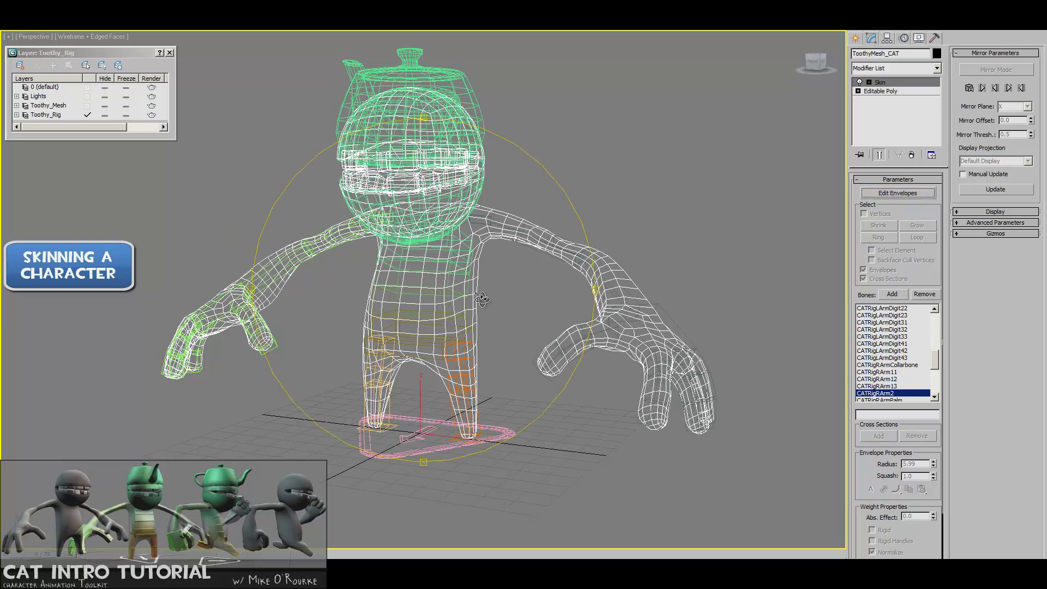
Step: Add a CATMotion layer to the Character001 rig base and switch the rig from setup to animation mode
{"action": "middle_click_drag", "start_coordinate": [569, 327], "coordinate": [526, 342], "text": "alt"}
{"action": "left_click", "coordinate": [546, 464]}
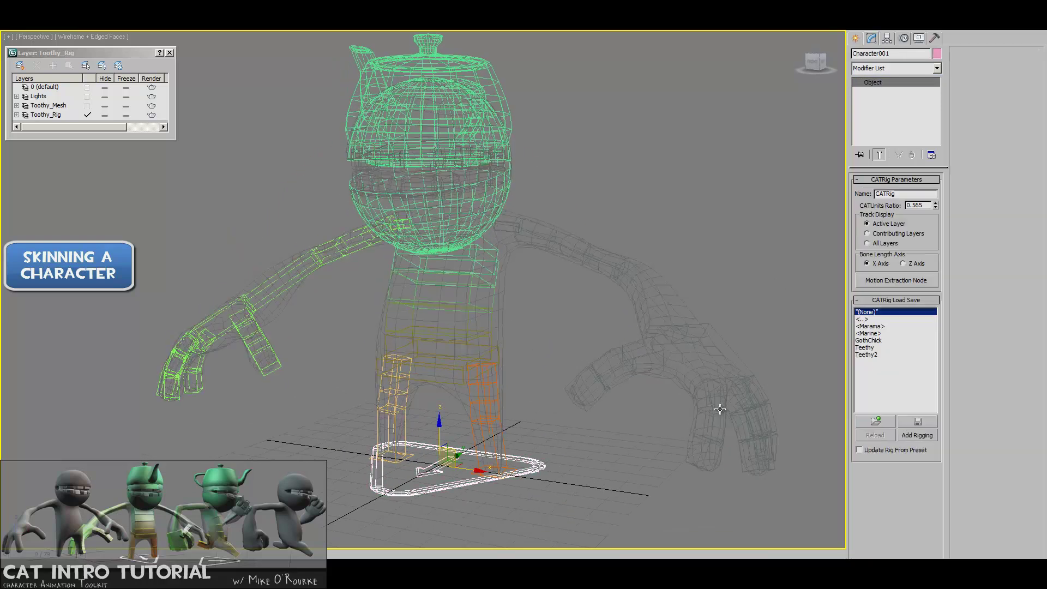
{"action": "left_click", "coordinate": [904, 38]}
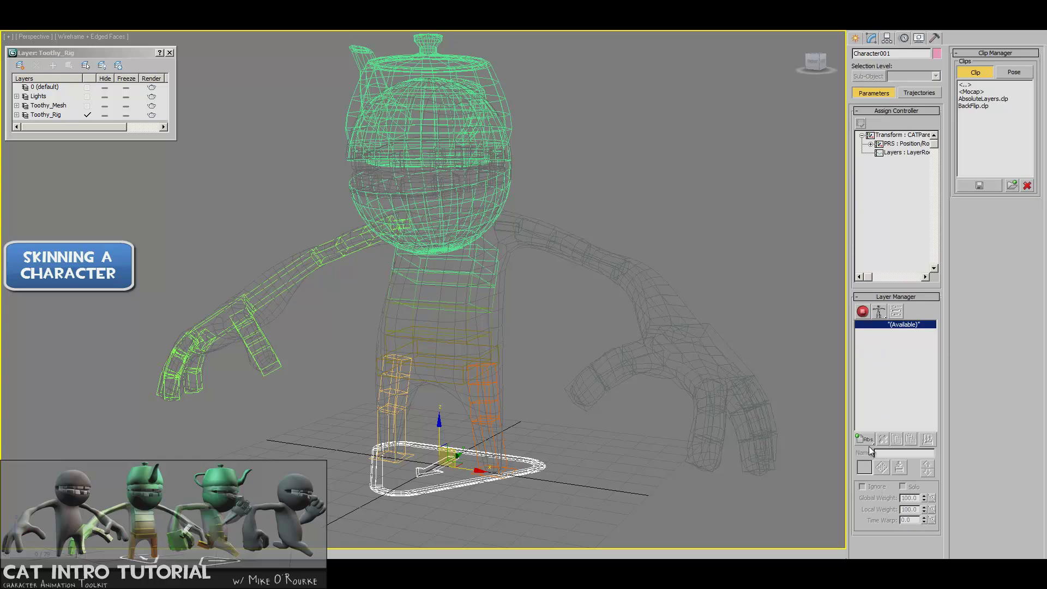
{"action": "left_click_drag", "start_coordinate": [865, 439], "coordinate": [871, 490]}
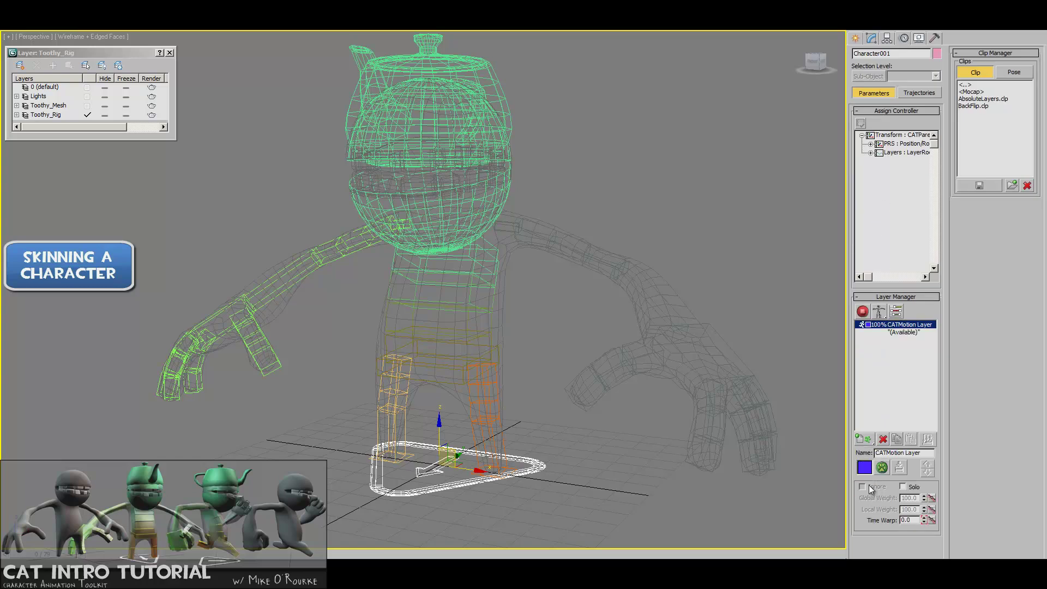
{"action": "left_click", "coordinate": [863, 311]}
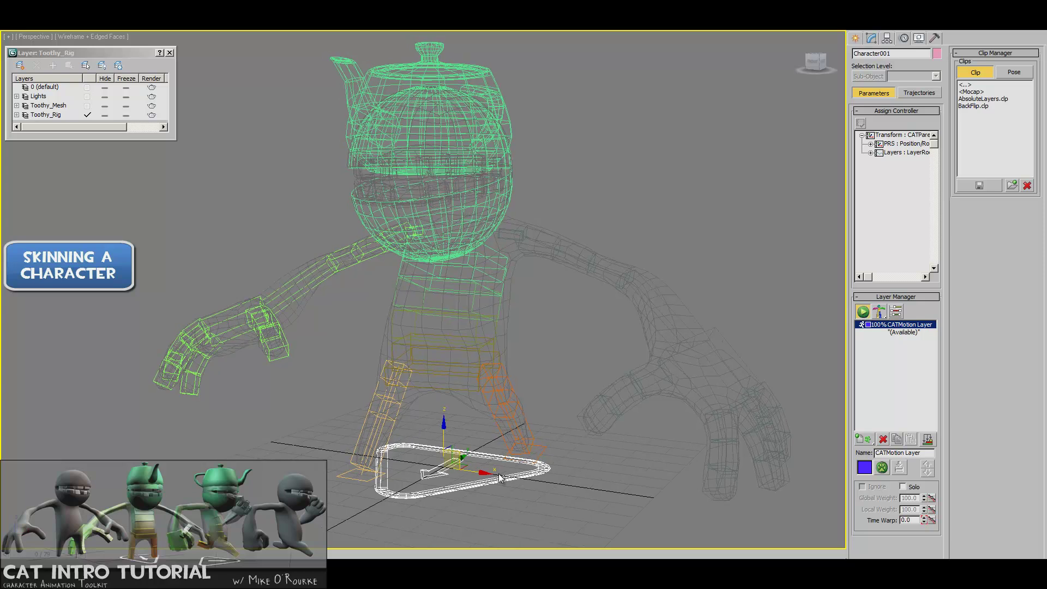
Step: Open the CATMotion editor's global settings for the walk layer and set Max Stride Length to 80
{"action": "left_click", "coordinate": [871, 38]}
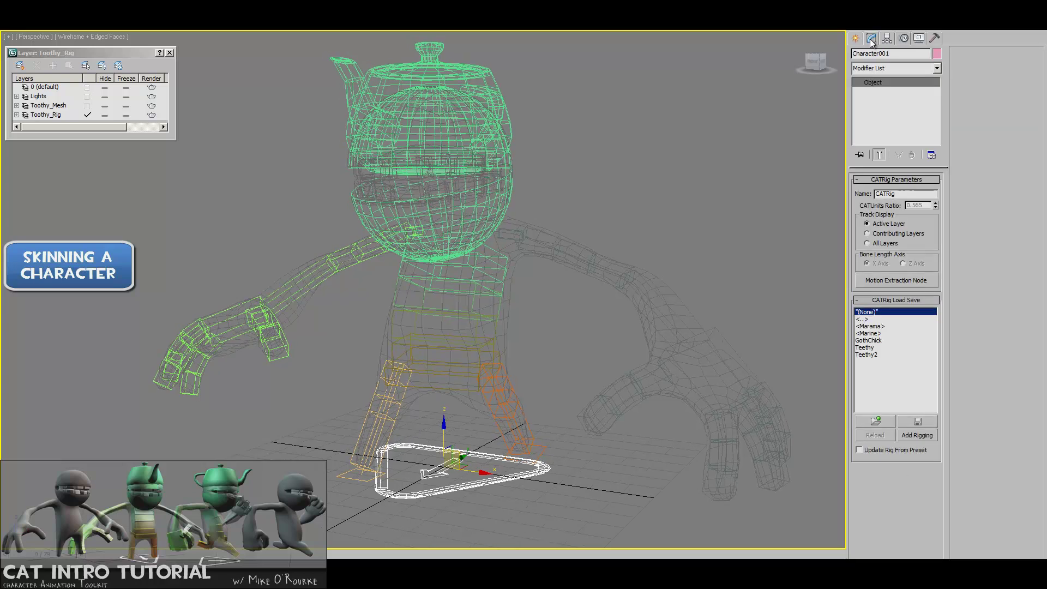
{"action": "left_click", "coordinate": [904, 39]}
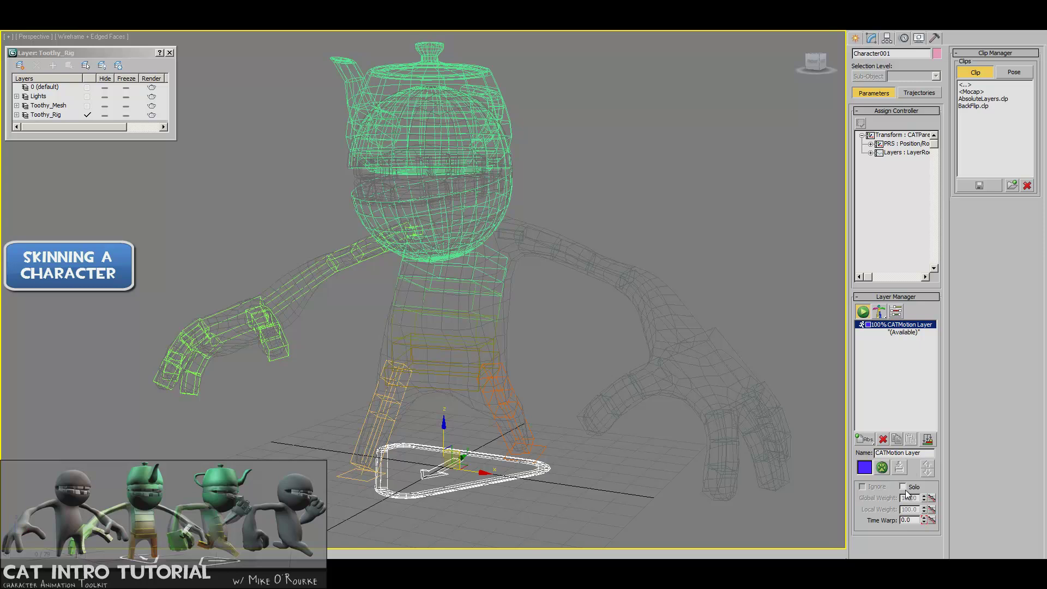
{"action": "mouse_move", "coordinate": [868, 442]}
{"action": "left_mouse_down"}
{"action": "mouse_move", "coordinate": [870, 466]}
{"action": "mouse_move", "coordinate": [868, 436]}
{"action": "left_mouse_up"}
{"action": "left_click", "coordinate": [900, 467]}
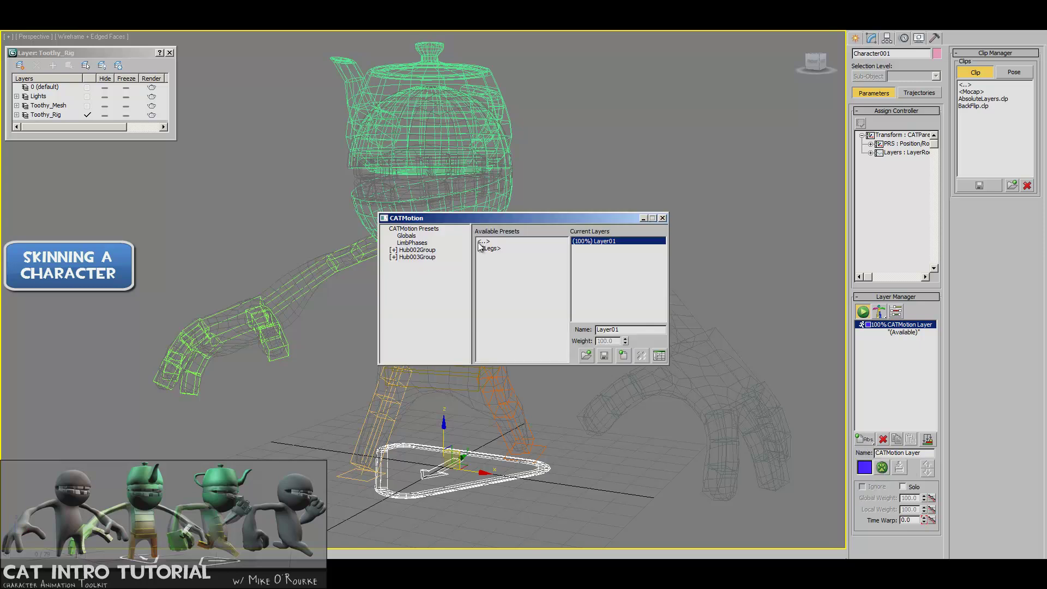
{"action": "left_click_drag", "start_coordinate": [473, 226], "coordinate": [669, 126]}
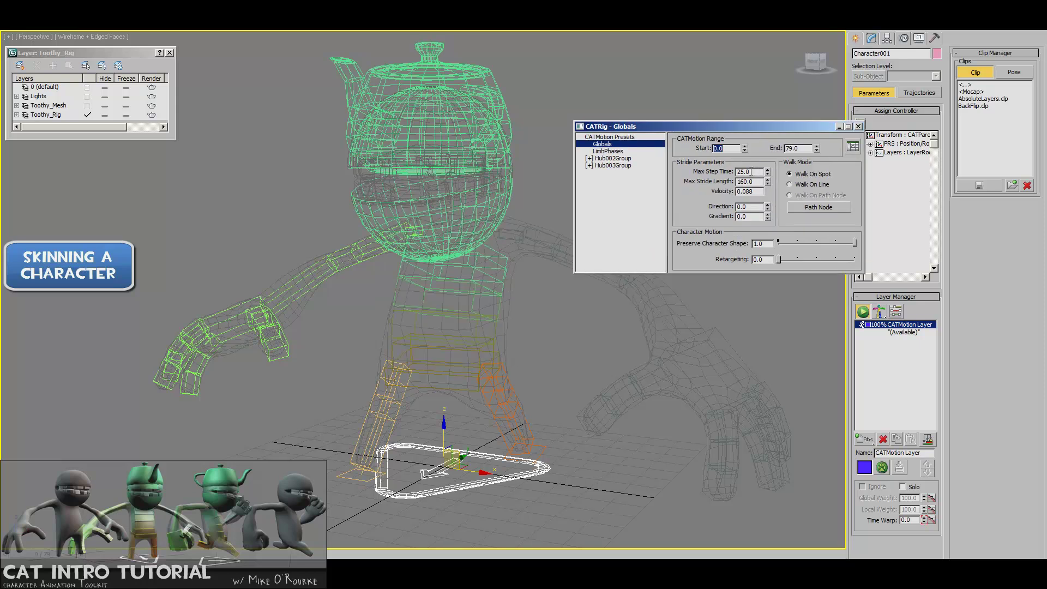
{"action": "key", "text": "Tab"}
{"action": "middle_click", "coordinate": [696, 331]}
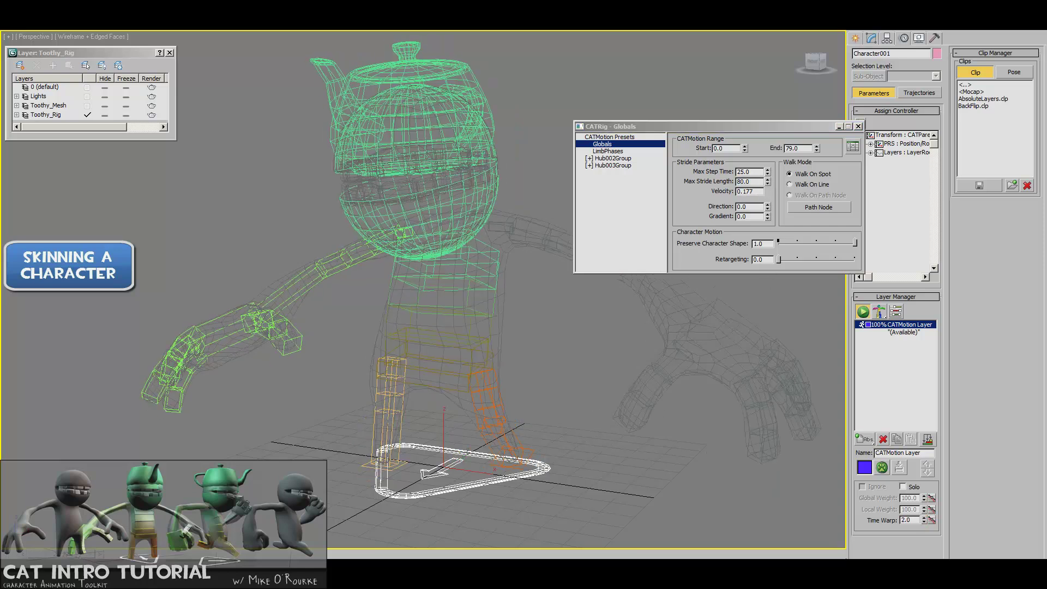
Step: Play the walk animation with the Toothy_Rig layer hidden and the mesh shaded, and inspect the skin deformation
{"action": "key", "text": "/"}
{"action": "mouse_move", "coordinate": [551, 311]}
{"action": "middle_mouse_down"}
{"action": "mouse_move", "coordinate": [491, 307]}
{"action": "mouse_move", "coordinate": [517, 336]}
{"action": "mouse_move", "coordinate": [578, 337]}
{"action": "mouse_move", "coordinate": [519, 317]}
{"action": "middle_mouse_up"}
{"action": "key", "text": "F3"}
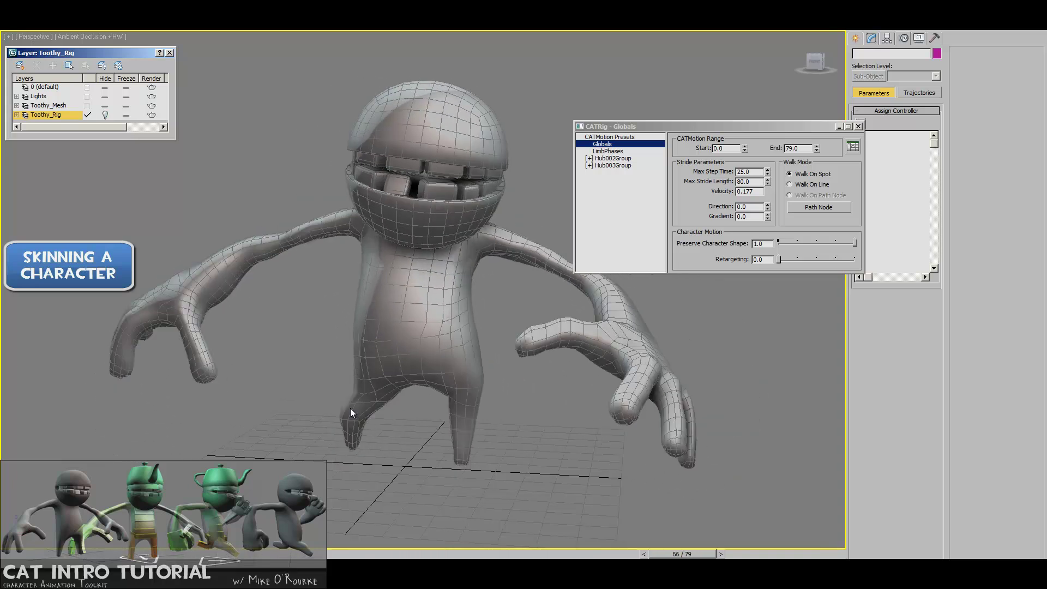
{"action": "middle_click_drag", "start_coordinate": [365, 319], "coordinate": [371, 343]}
{"action": "scroll", "coordinate": [460, 351], "scroll_direction": "down", "scroll_amount": 6}
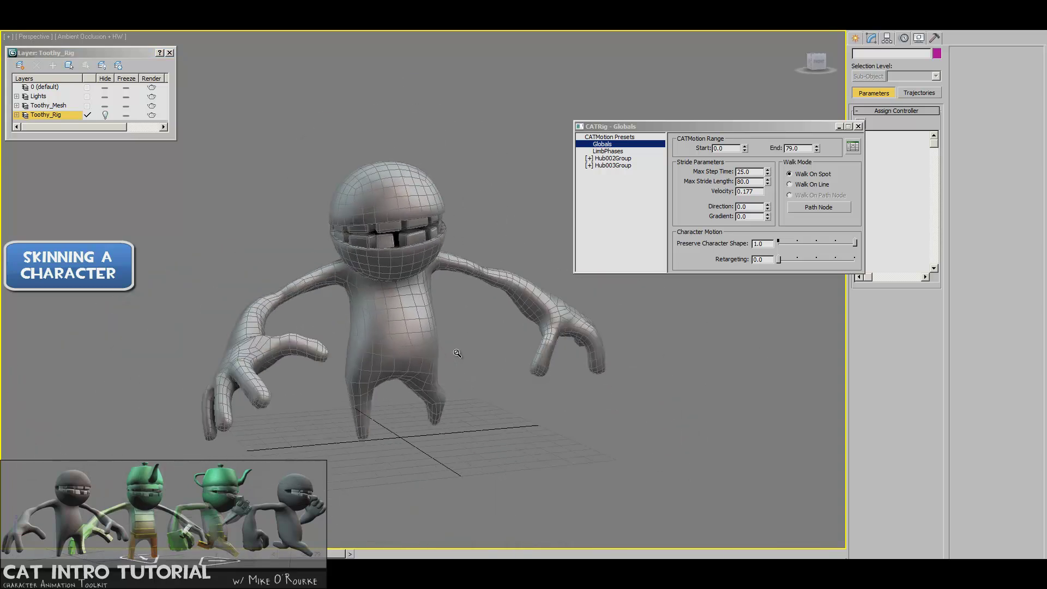